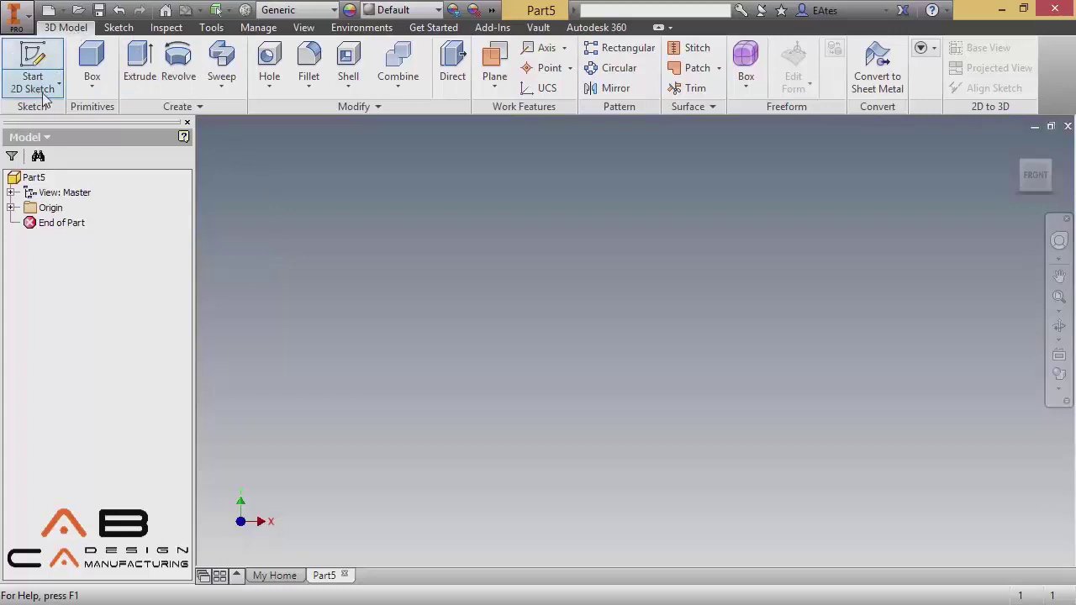
# Start a new 2D sketch on the front XY origin plane of the part.
pyautogui.click(49, 50)
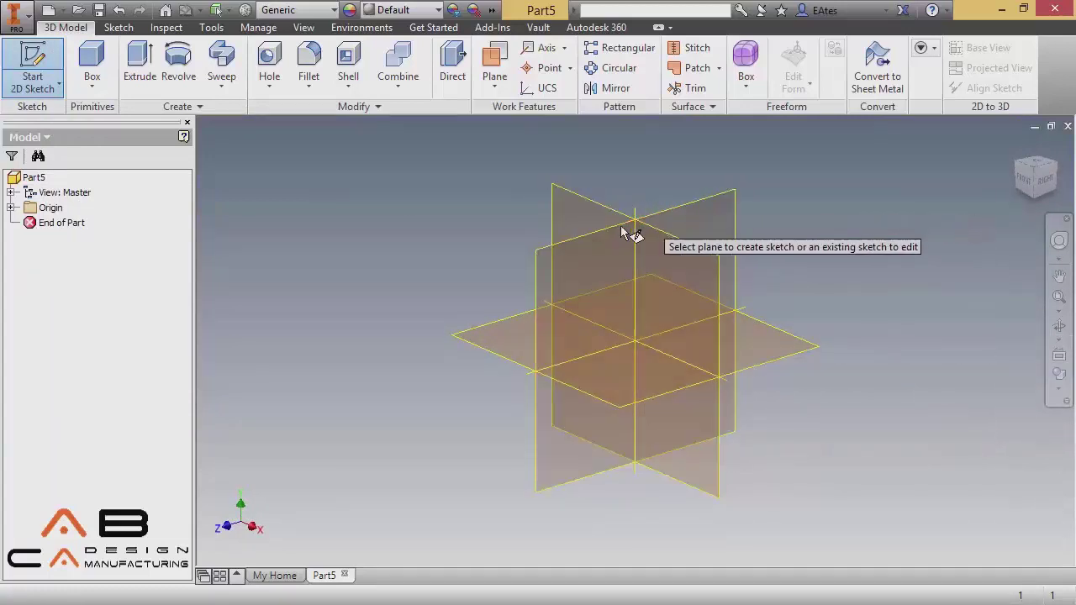
pyautogui.click(705, 265)
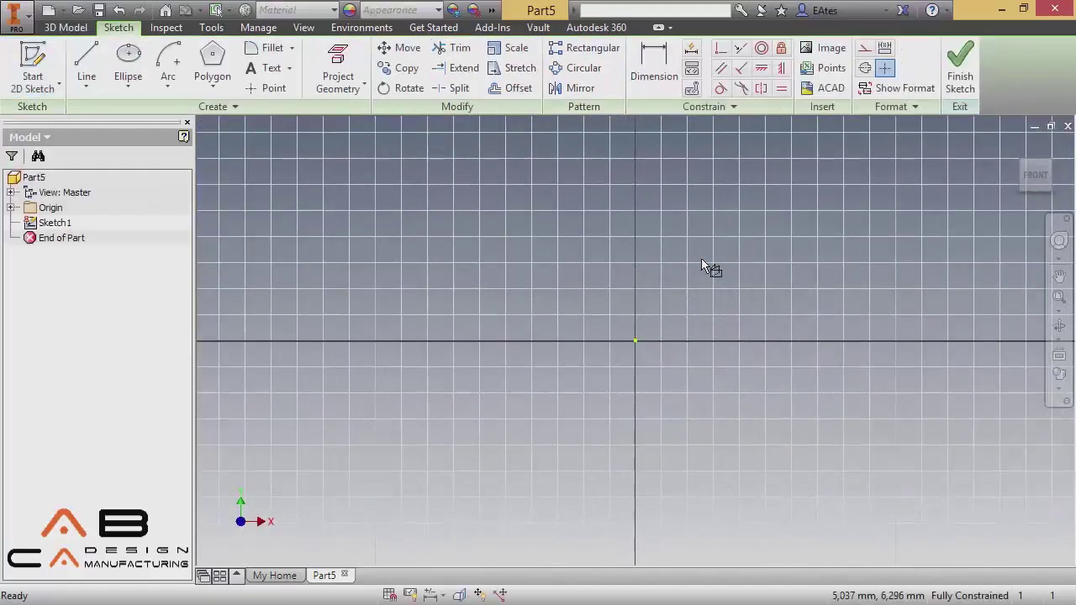
pyautogui.moveTo(716, 373)
pyautogui.mouseDown(button='middle')
pyautogui.moveTo(642, 351)
pyautogui.moveTo(637, 361)
pyautogui.mouseUp(button='middle')
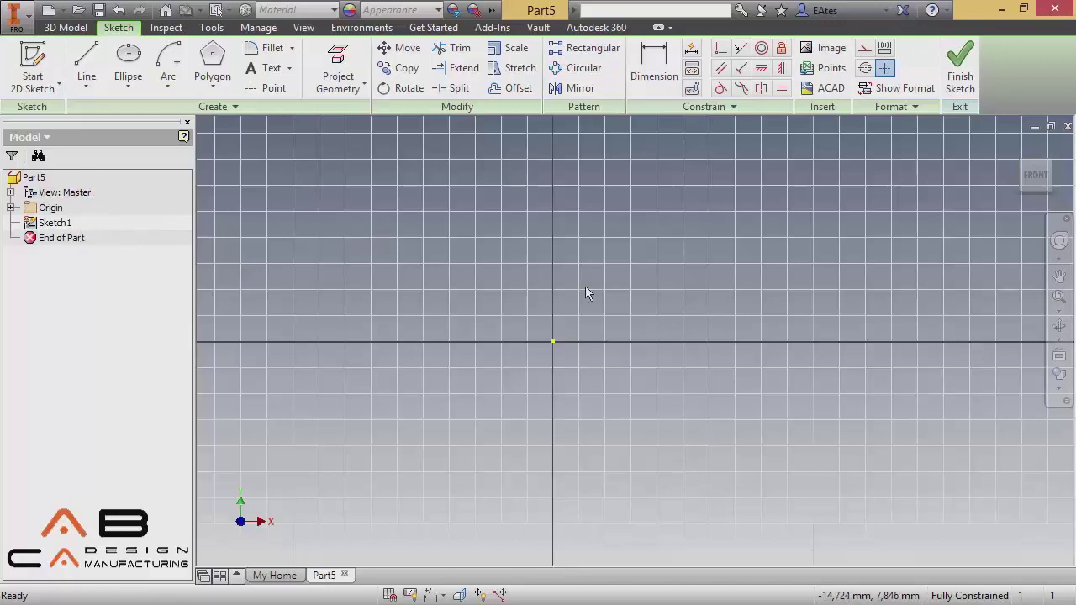
pyautogui.moveTo(586, 292)
pyautogui.mouseDown(button='middle')
pyautogui.moveTo(608, 223)
pyautogui.moveTo(653, 247)
pyautogui.mouseUp(button='middle')
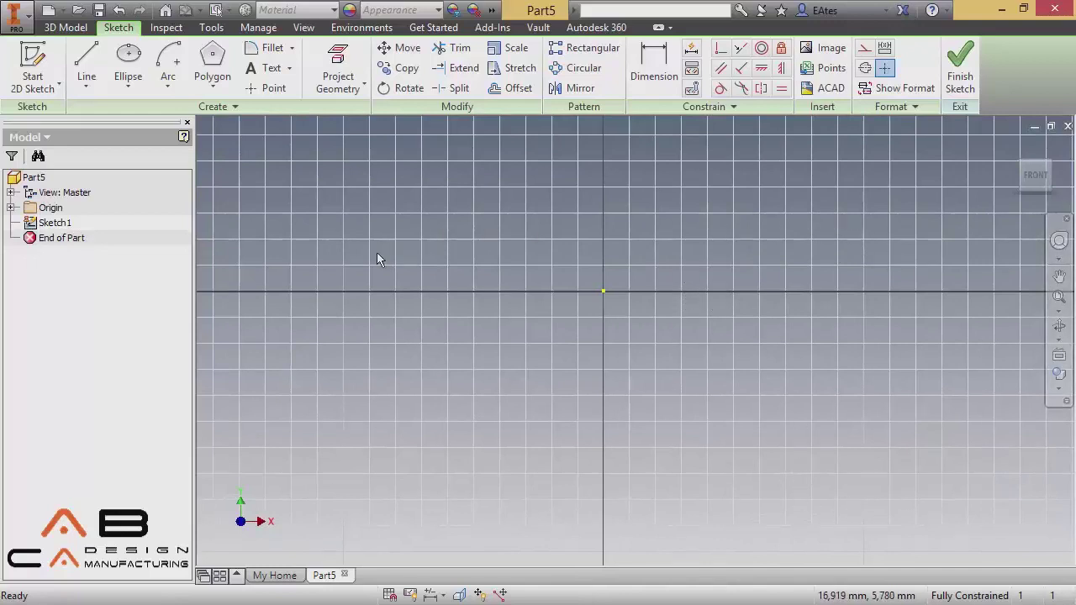
pyautogui.moveTo(367, 281)
pyautogui.mouseDown(button='middle')
pyautogui.moveTo(392, 281)
pyautogui.moveTo(346, 297)
pyautogui.mouseUp(button='middle')
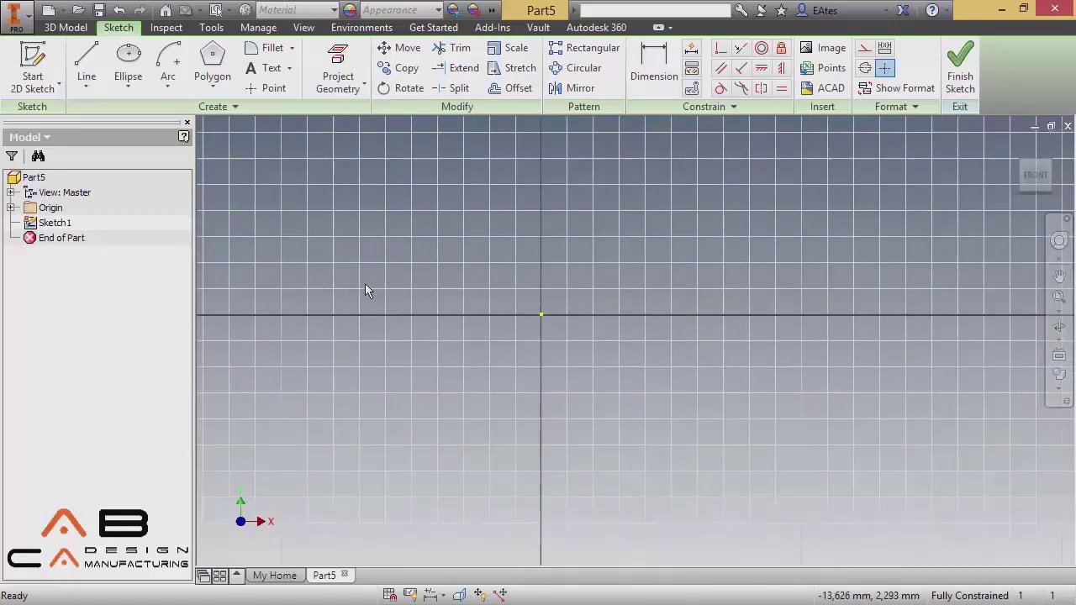
# Review the sketch display options and the General, Inference and Relax Mode constraint settings in the application options.
pyautogui.click(13, 20)
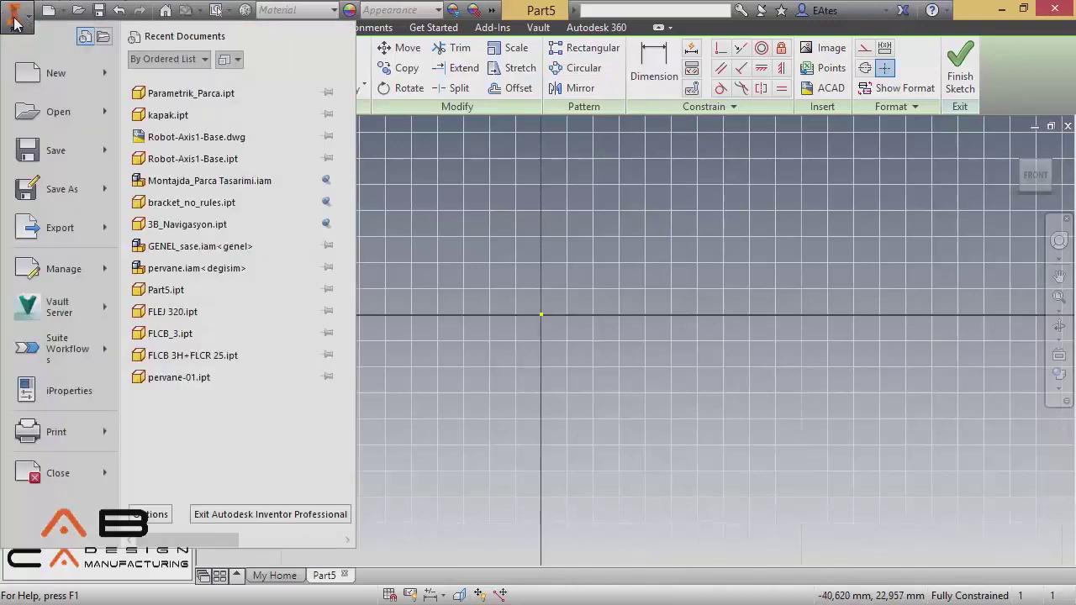
pyautogui.click(153, 516)
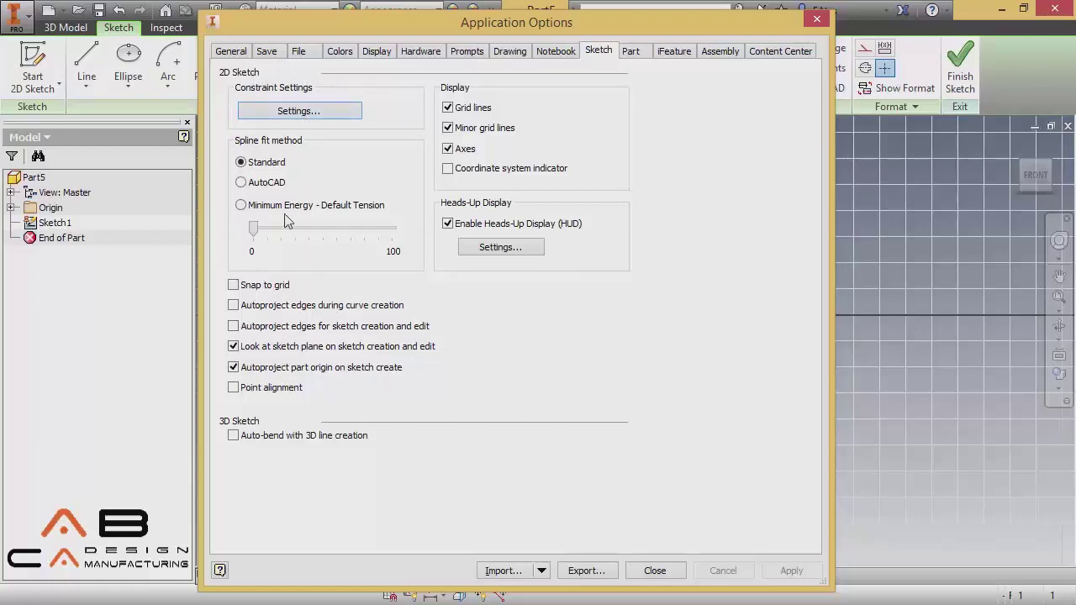
pyautogui.click(448, 108)
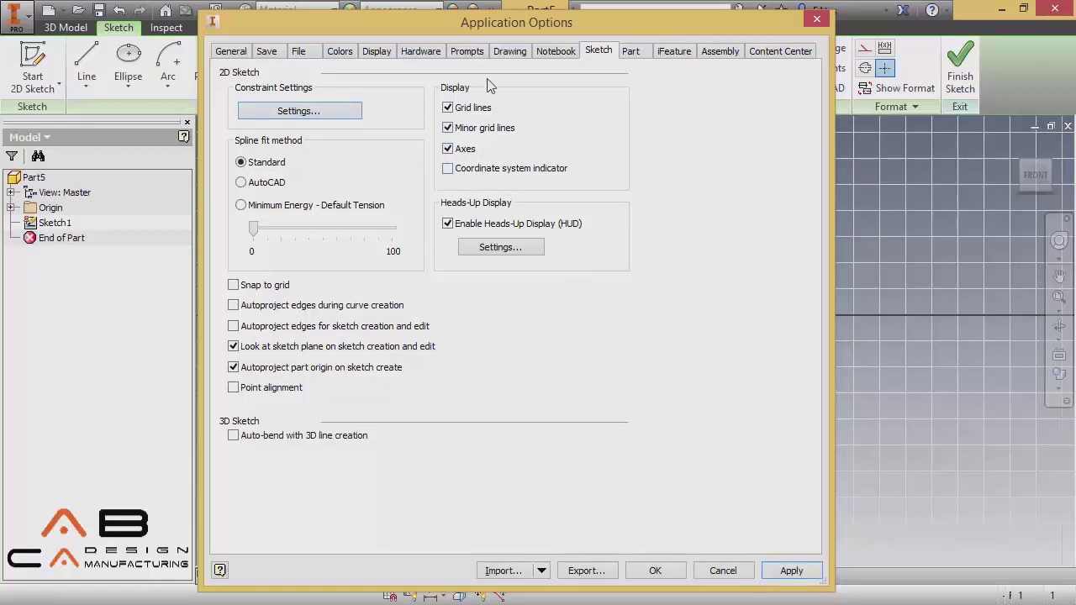
pyautogui.click(289, 114)
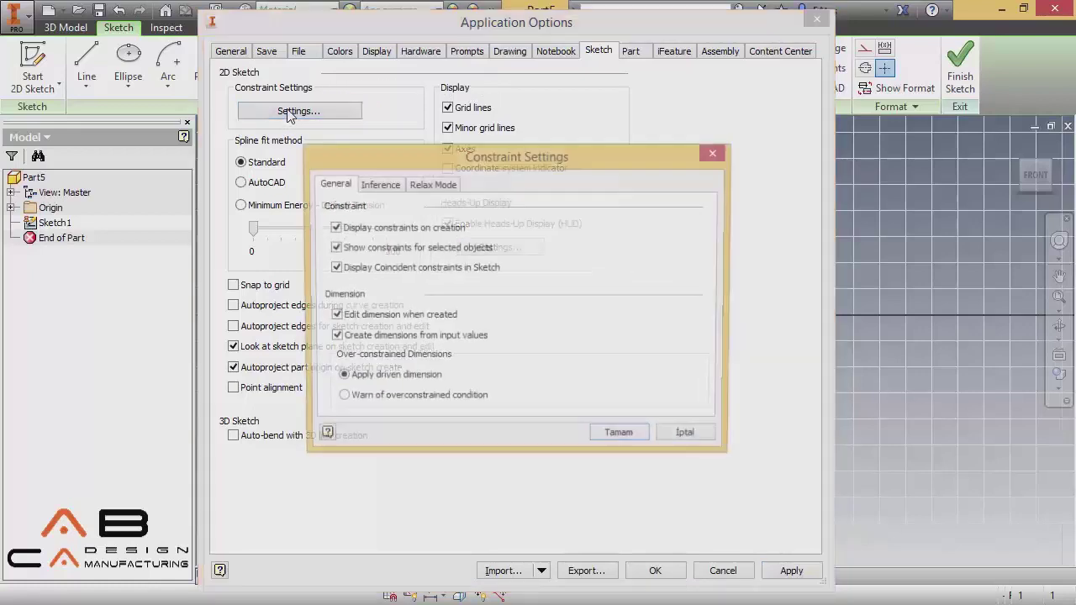
pyautogui.click(379, 183)
pyautogui.click(437, 185)
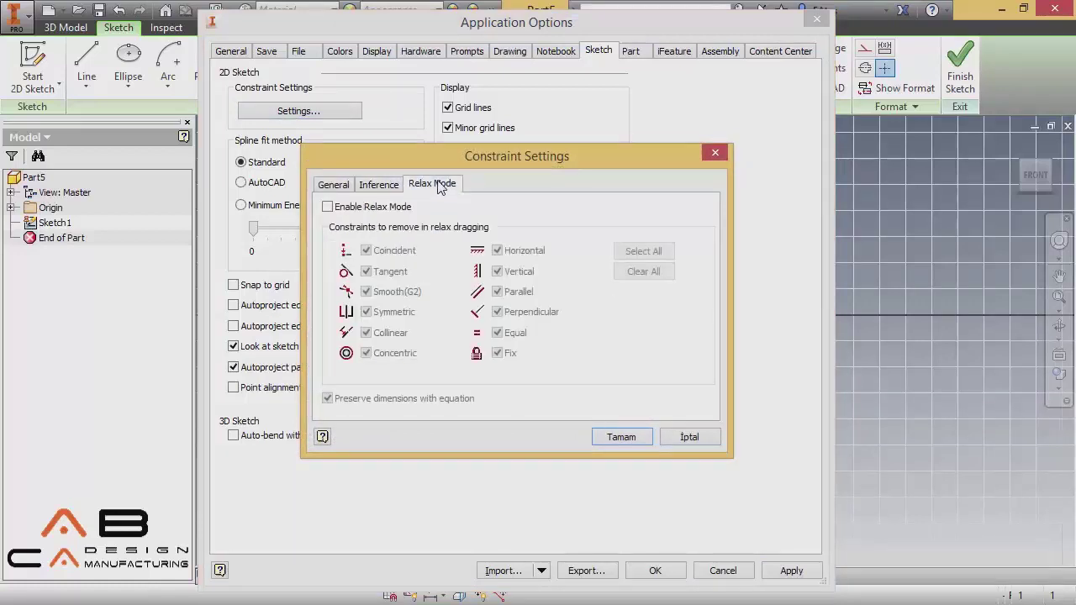
pyautogui.click(333, 185)
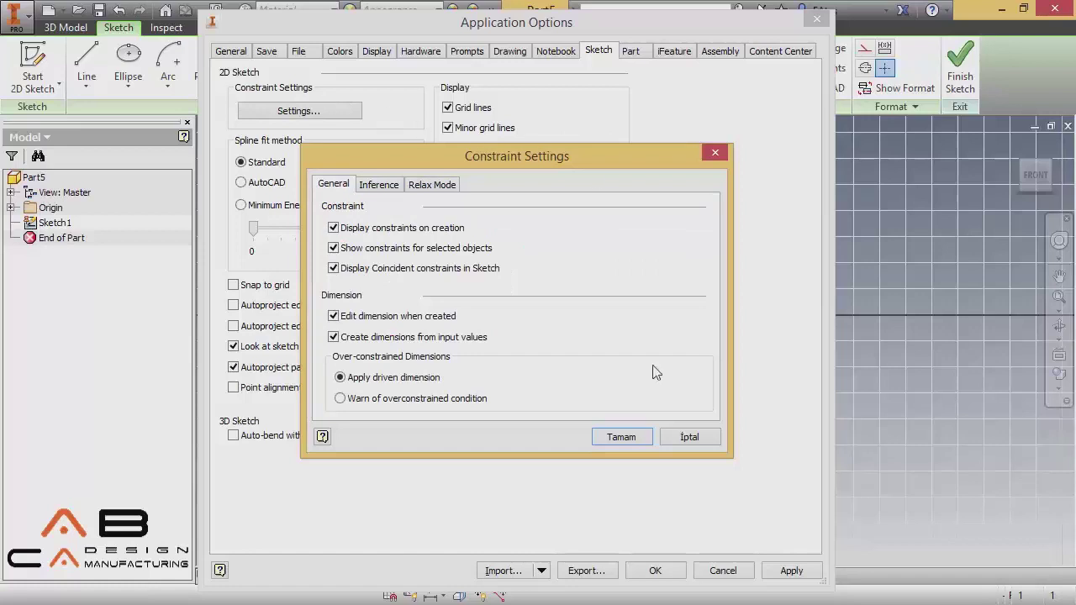
pyautogui.click(622, 438)
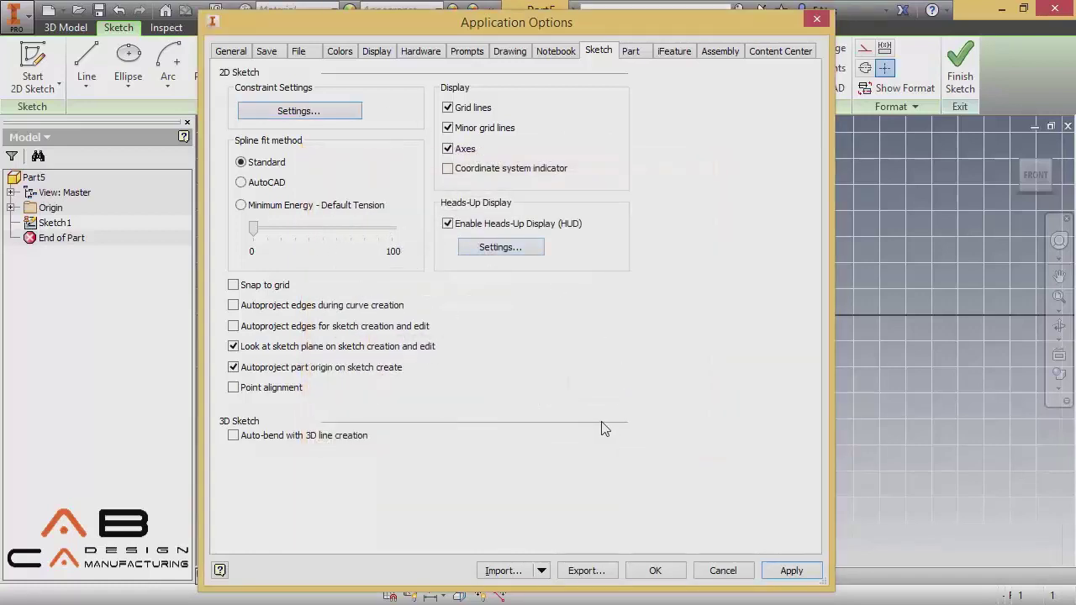
# Preview other color schemes, return to Presentation, and set the application background to 1 Color.
pyautogui.click(340, 52)
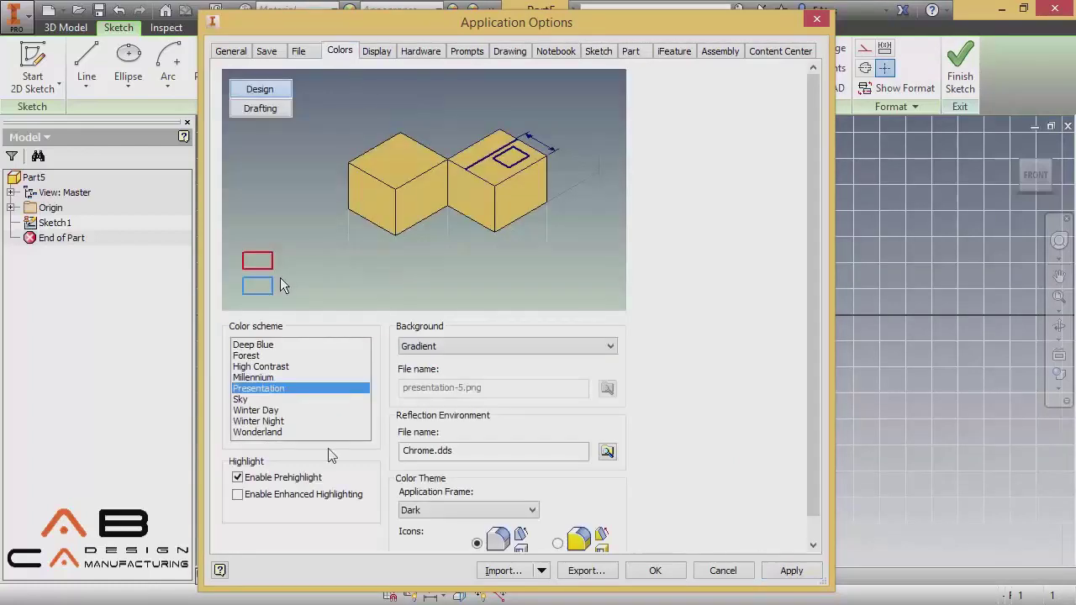
pyautogui.click(264, 380)
pyautogui.click(260, 363)
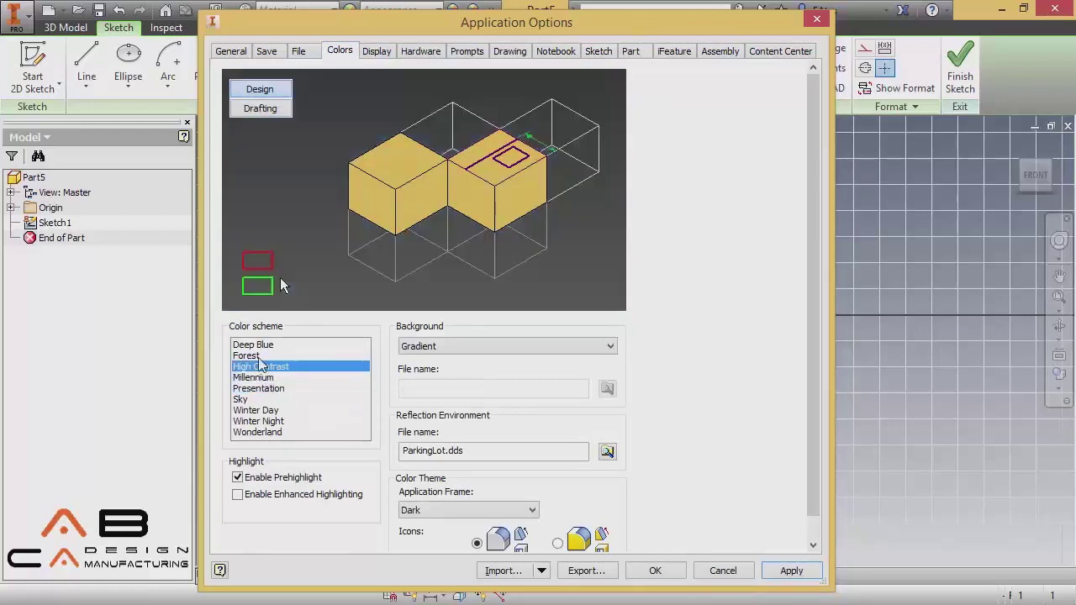
pyautogui.click(259, 356)
pyautogui.click(260, 379)
pyautogui.click(262, 390)
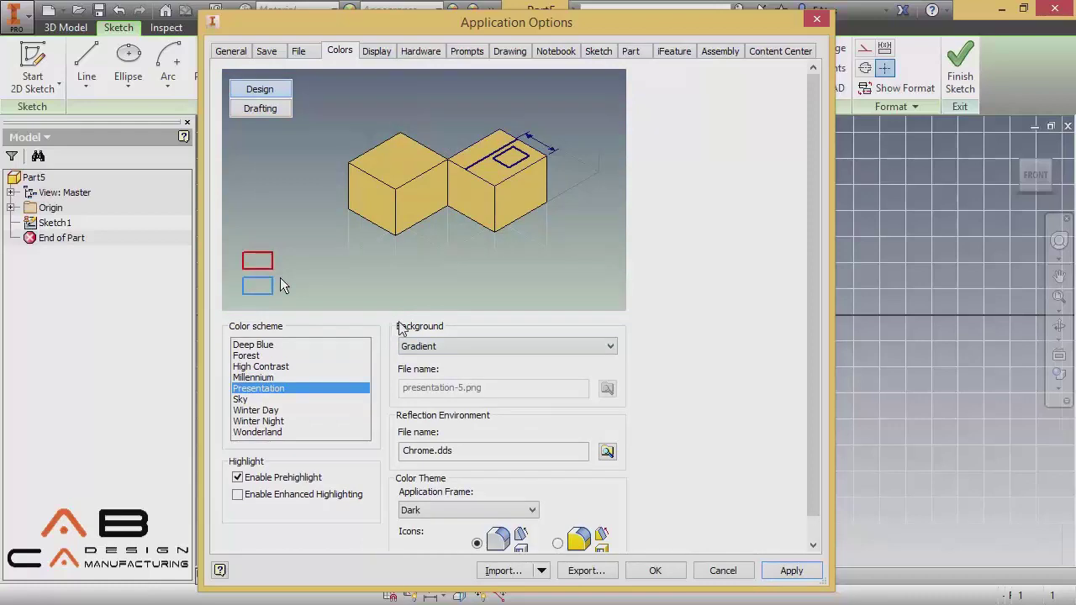
pyautogui.click(445, 347)
pyautogui.click(425, 357)
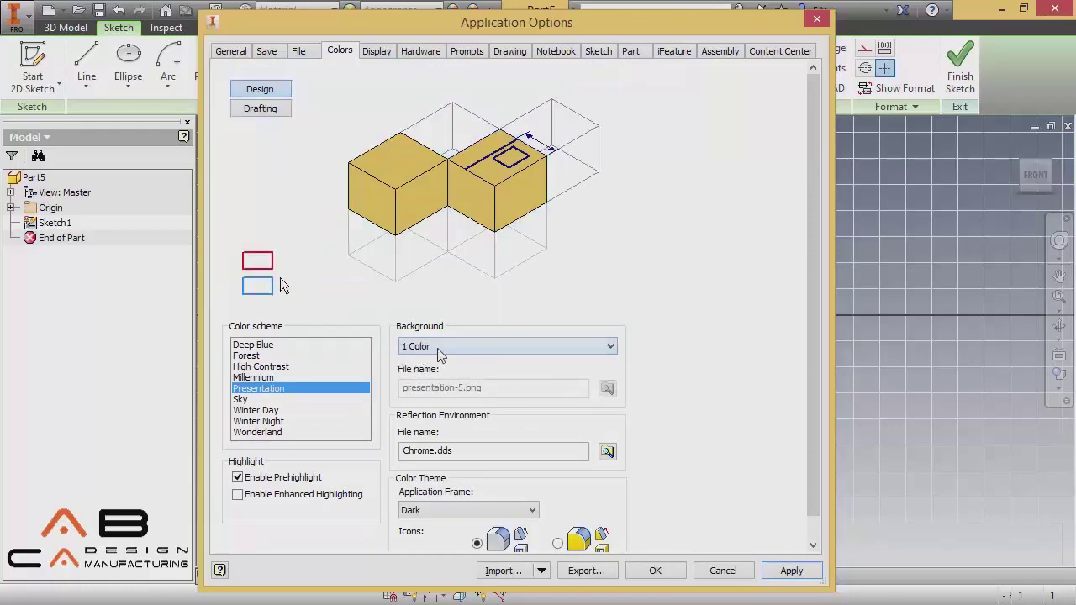
pyautogui.click(660, 571)
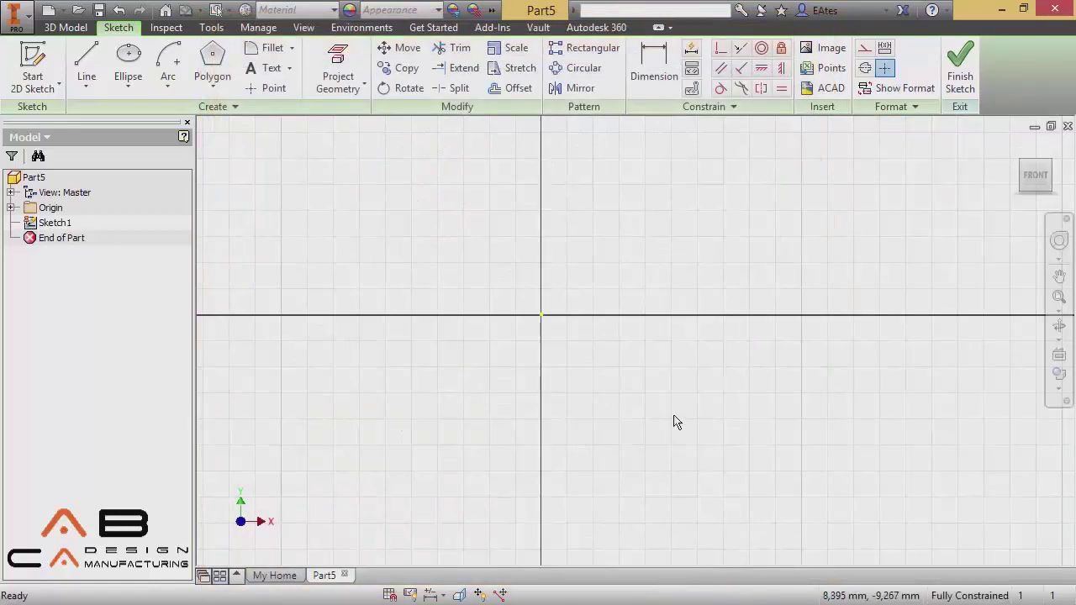
# Draw a 20 mm horizontal line starting about 8 mm right of and 6 mm below the sketch origin.
pyautogui.moveTo(746, 393)
pyautogui.mouseDown(button='middle')
pyautogui.moveTo(714, 411)
pyautogui.moveTo(590, 434)
pyautogui.mouseUp(button='middle')
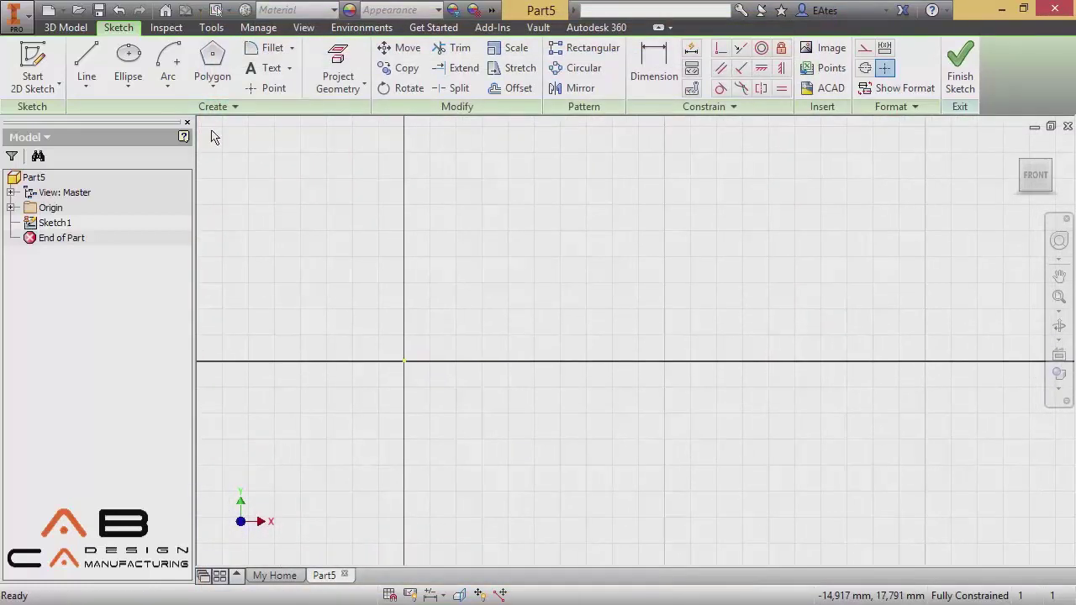
pyautogui.click(94, 91)
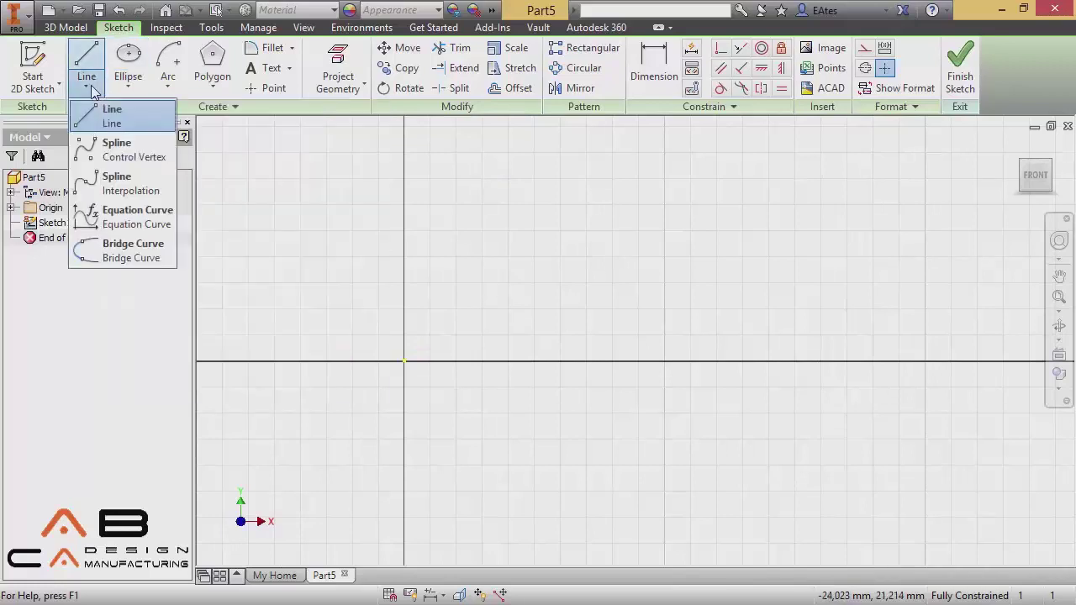
pyautogui.click(107, 116)
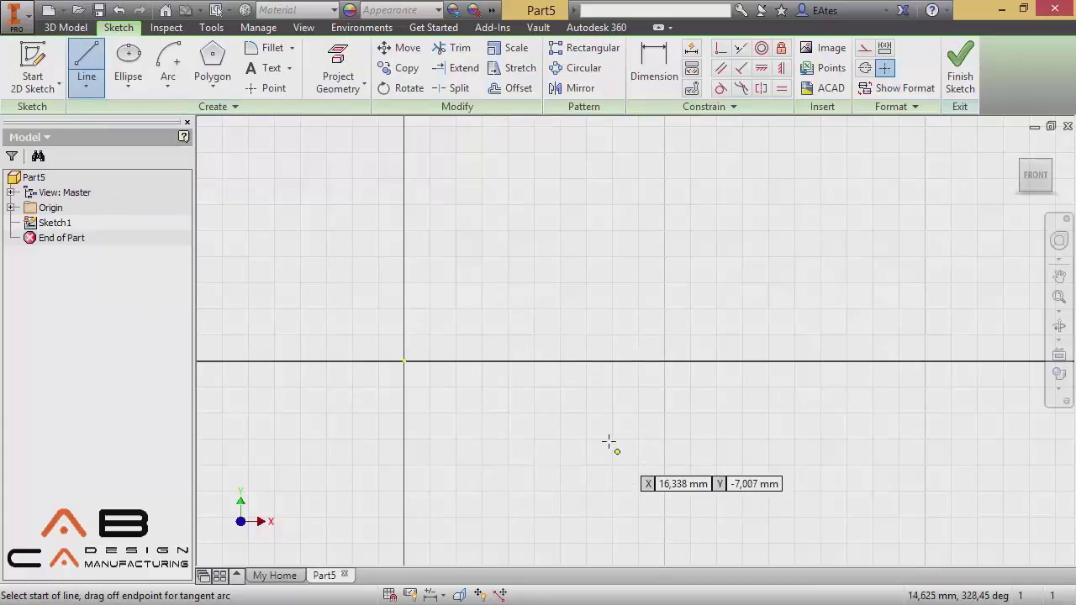
pyautogui.click(505, 439)
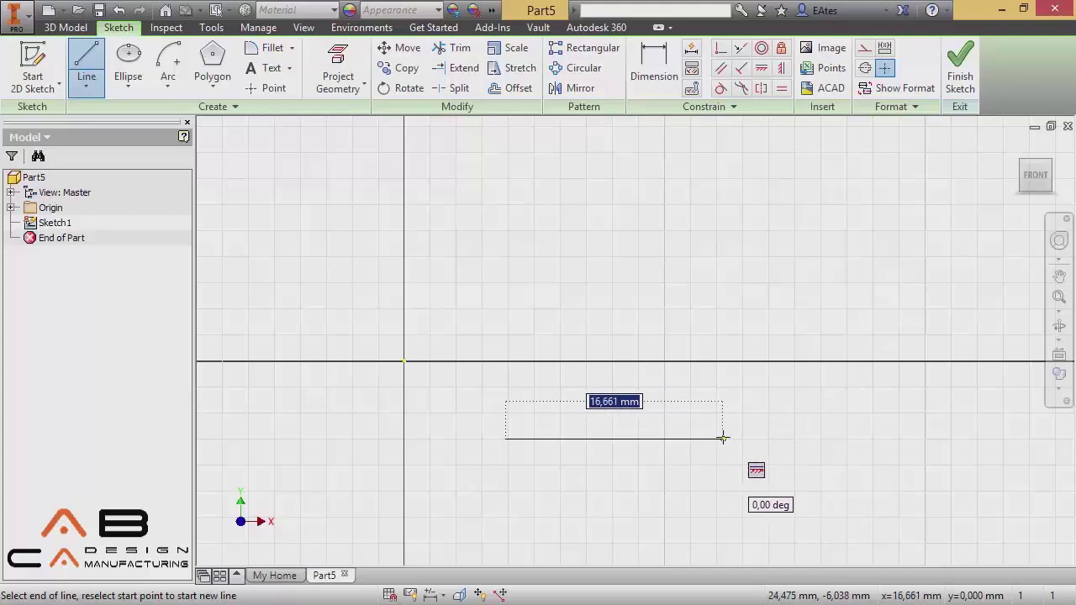
pyautogui.press('Tab')
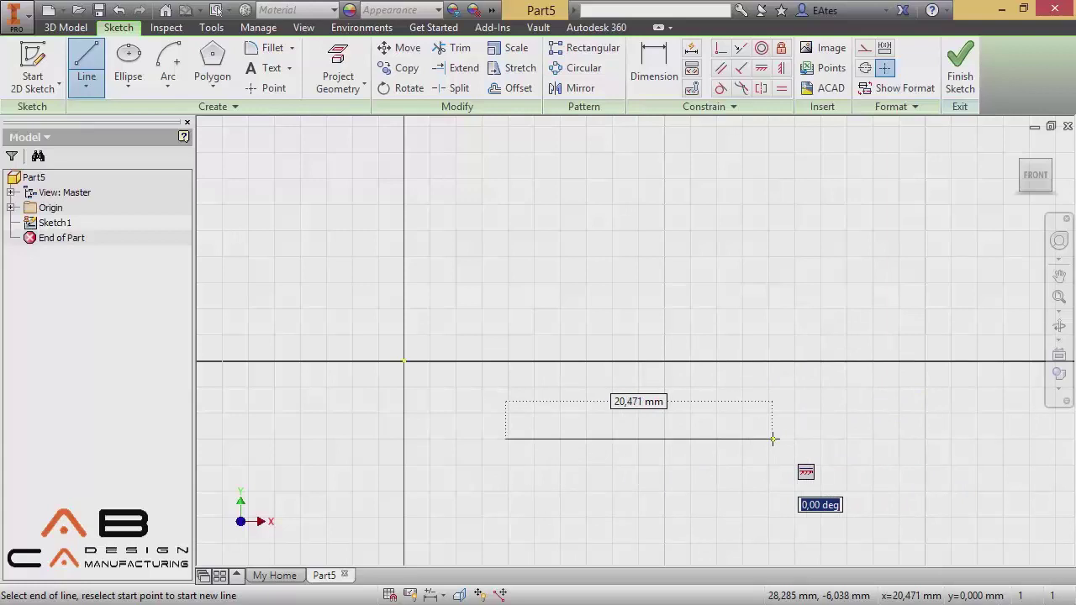
pyautogui.press('Tab')
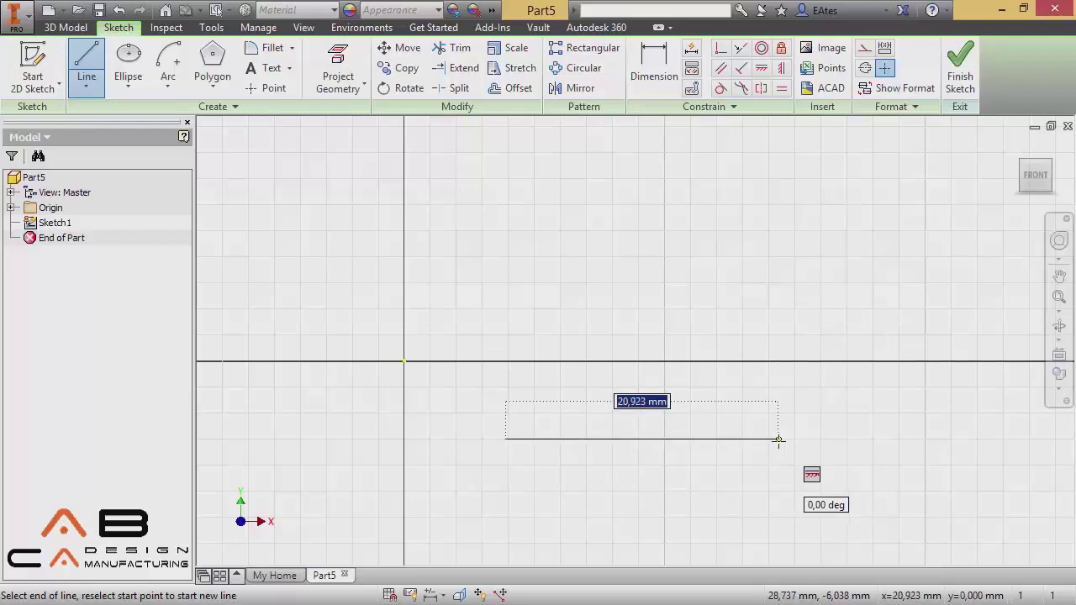
pyautogui.write('20')
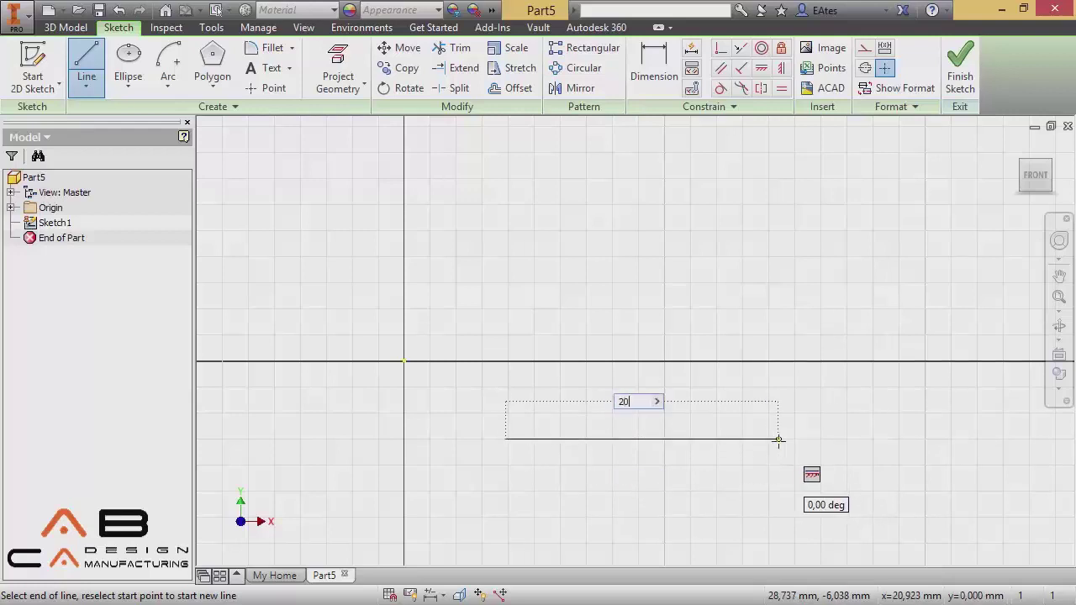
pyautogui.press('Tab')
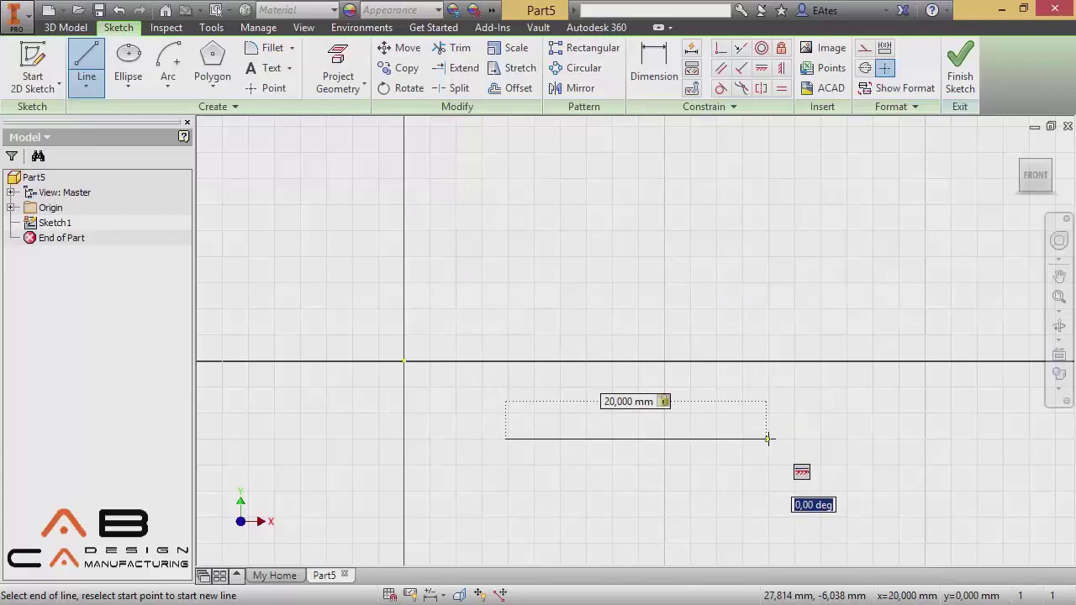
pyautogui.click(766, 438)
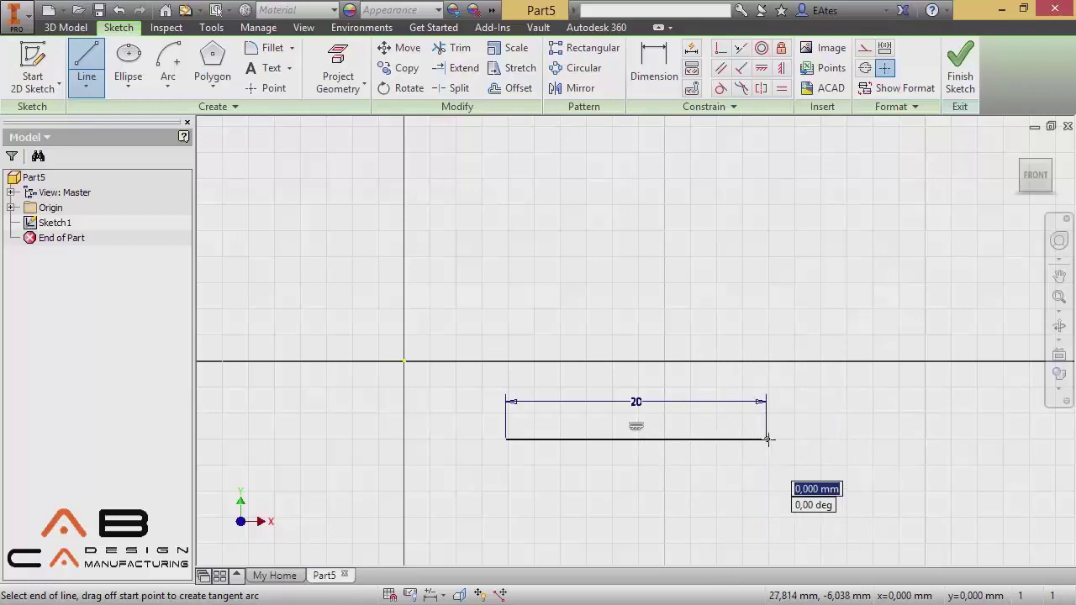
# Draw a tangent semicircular arc of about 6 mm radius upward from the line's right end, within the Line command.
pyautogui.moveTo(767, 438); pyautogui.dragTo(862, 401)
pyautogui.moveTo(868, 274); pyautogui.dragTo(792, 299)
pyautogui.moveTo(737, 260); pyautogui.dragTo(882, 336)
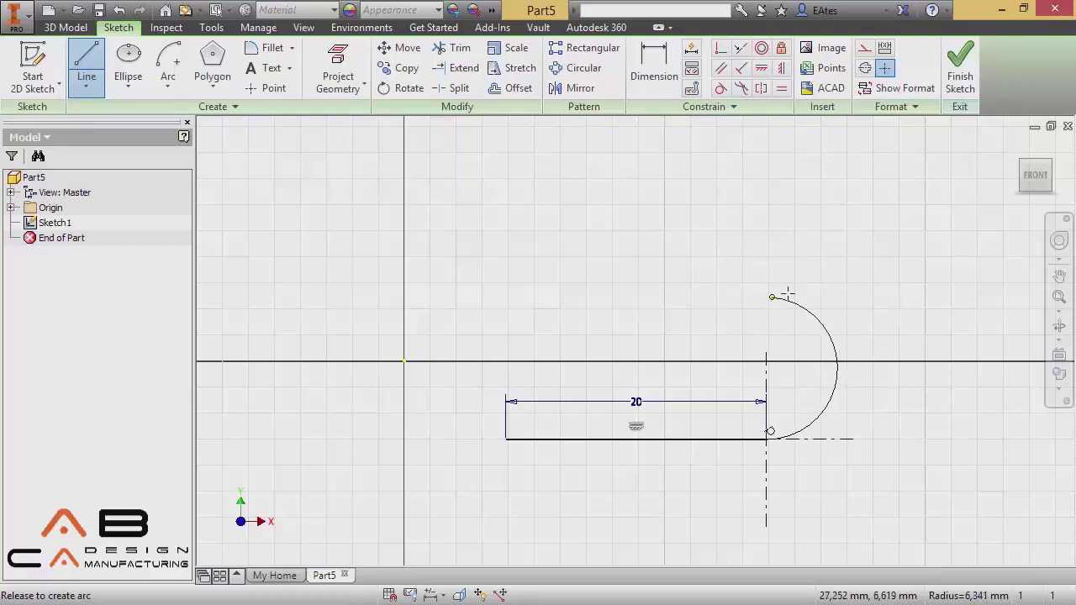
pyautogui.moveTo(767, 299); pyautogui.dragTo(767, 290)
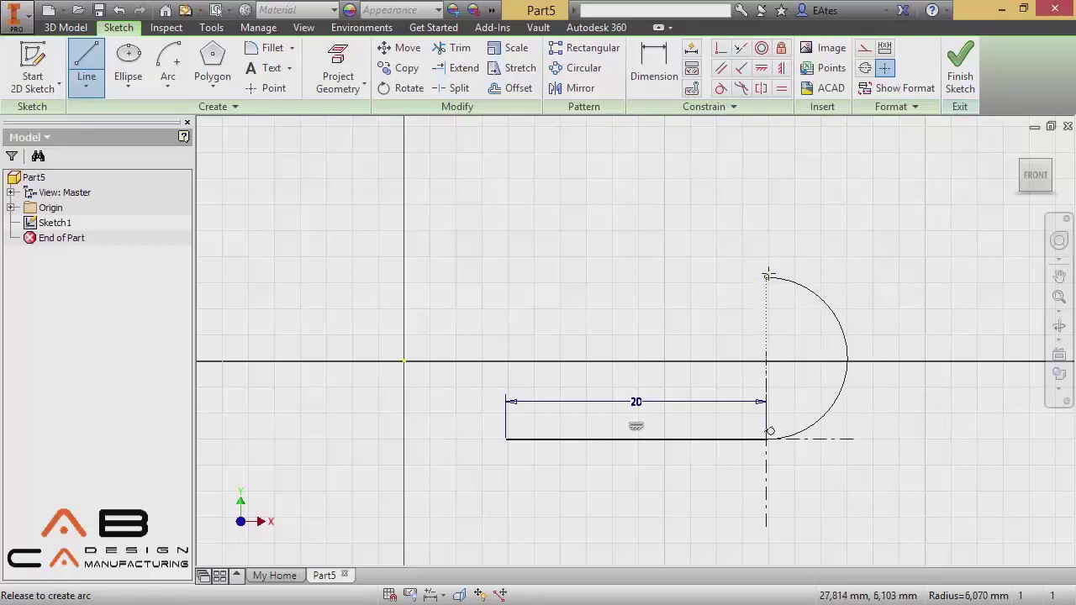
pyautogui.moveTo(766, 214); pyautogui.dragTo(766, 257)
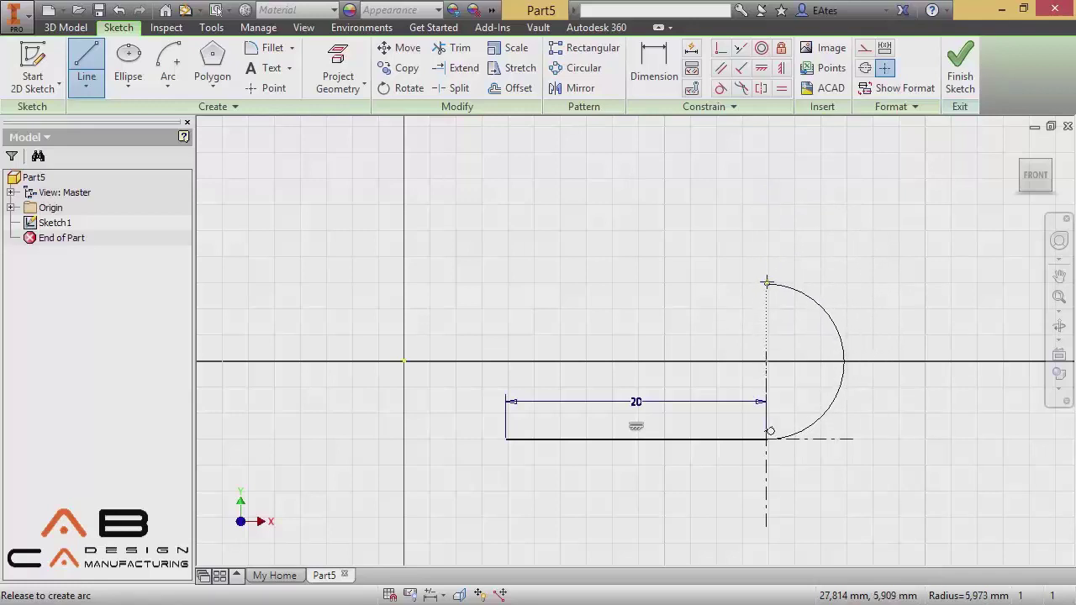
pyautogui.moveTo(766, 284); pyautogui.dragTo(765, 282)
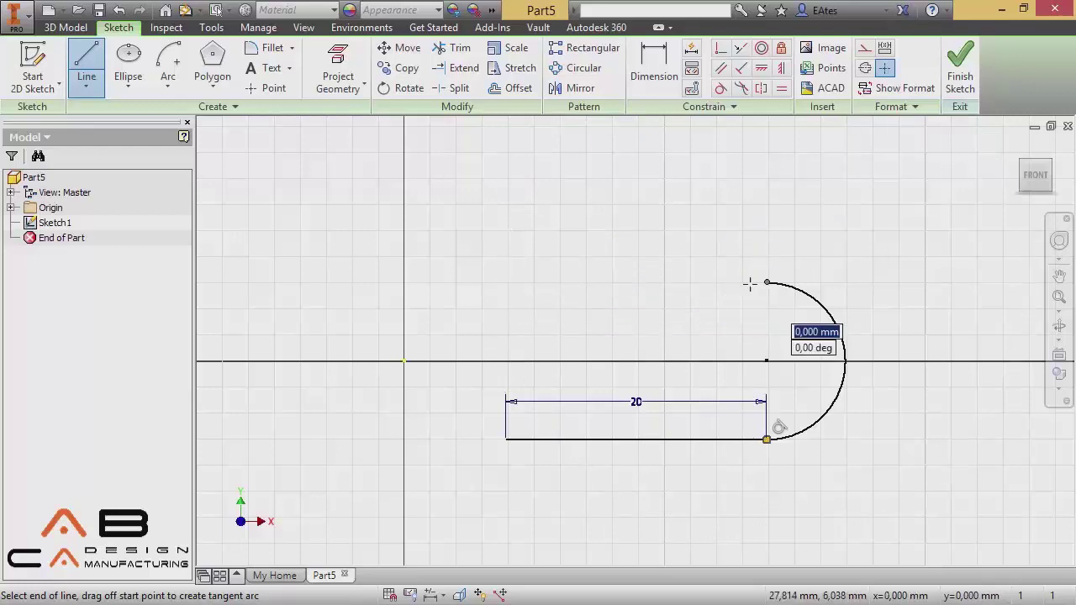
# Close the profile with a 20 mm parallel line leftward from the arc's upper end and a vertical line to the start point.
pyautogui.moveTo(749, 284); pyautogui.dragTo(505, 297)
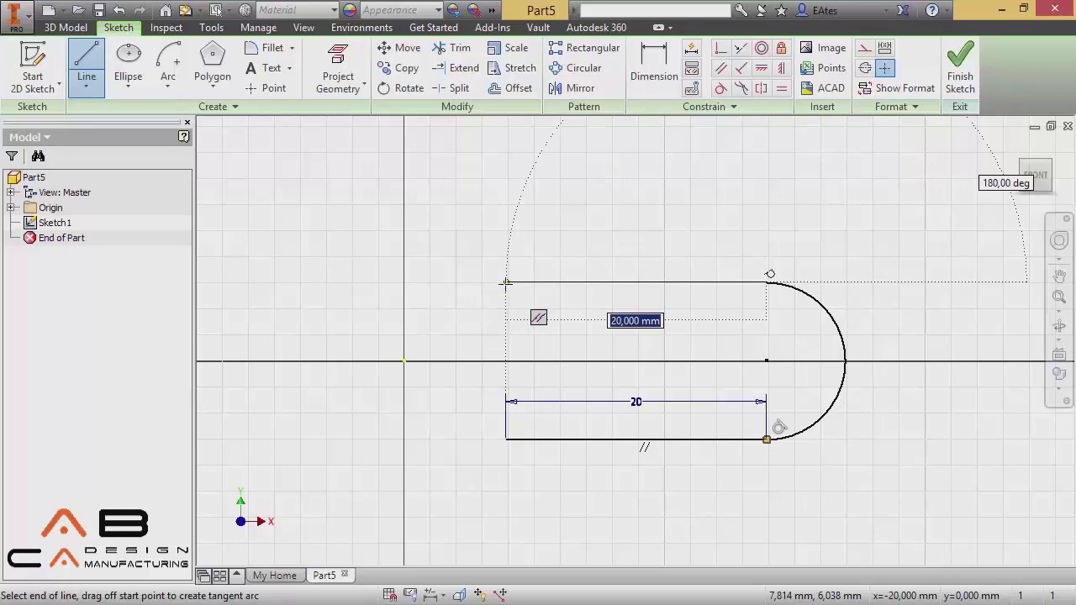
pyautogui.click(506, 282)
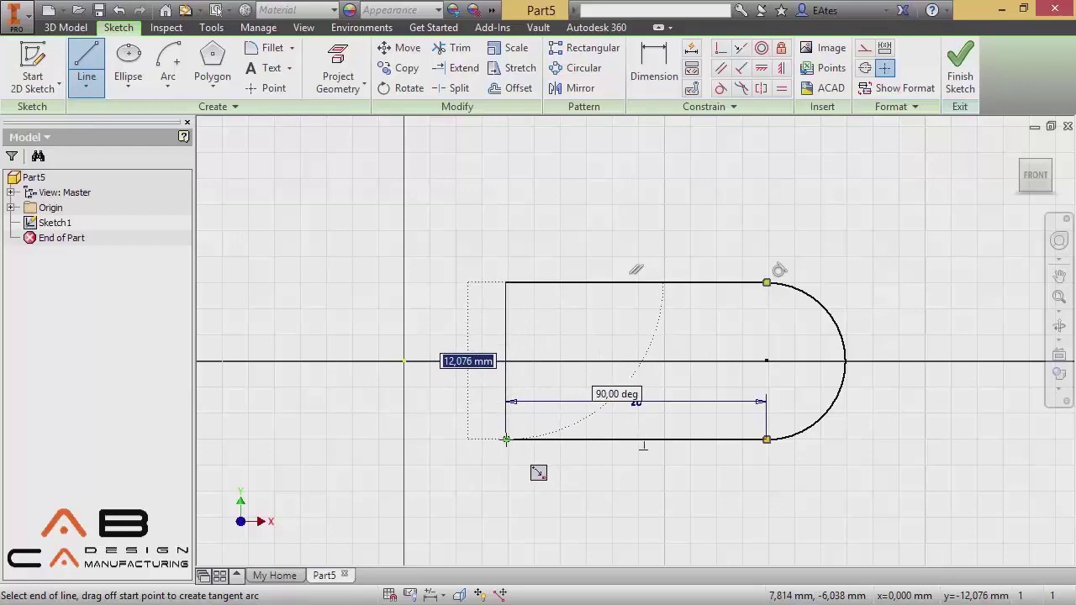
pyautogui.click(507, 439)
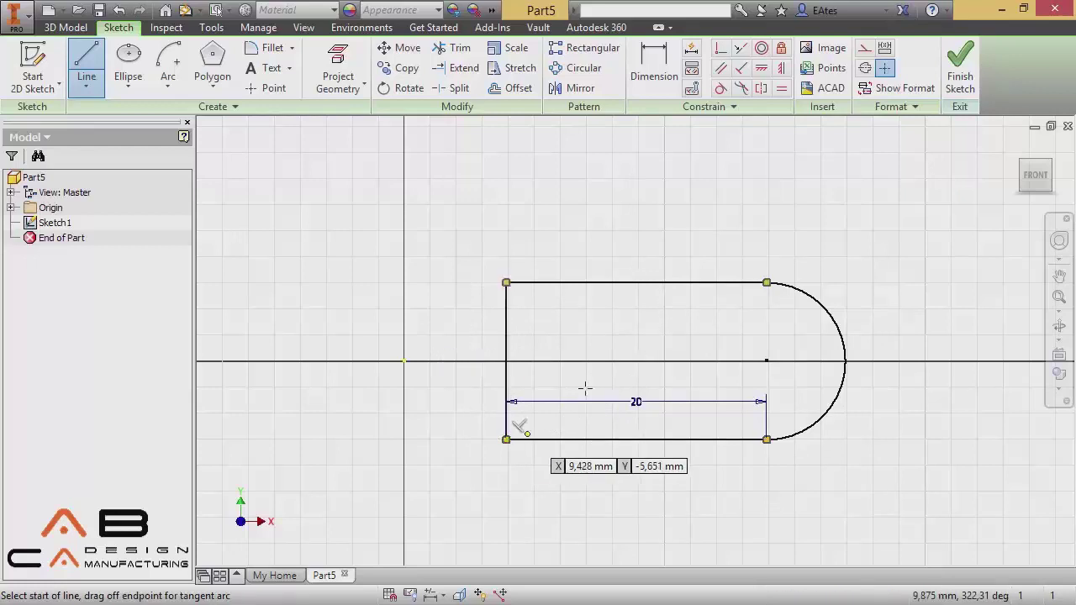
# End the Line command and reposition the 20 mm dimension below the profile's lower line.
pyautogui.rightClick(776, 241)
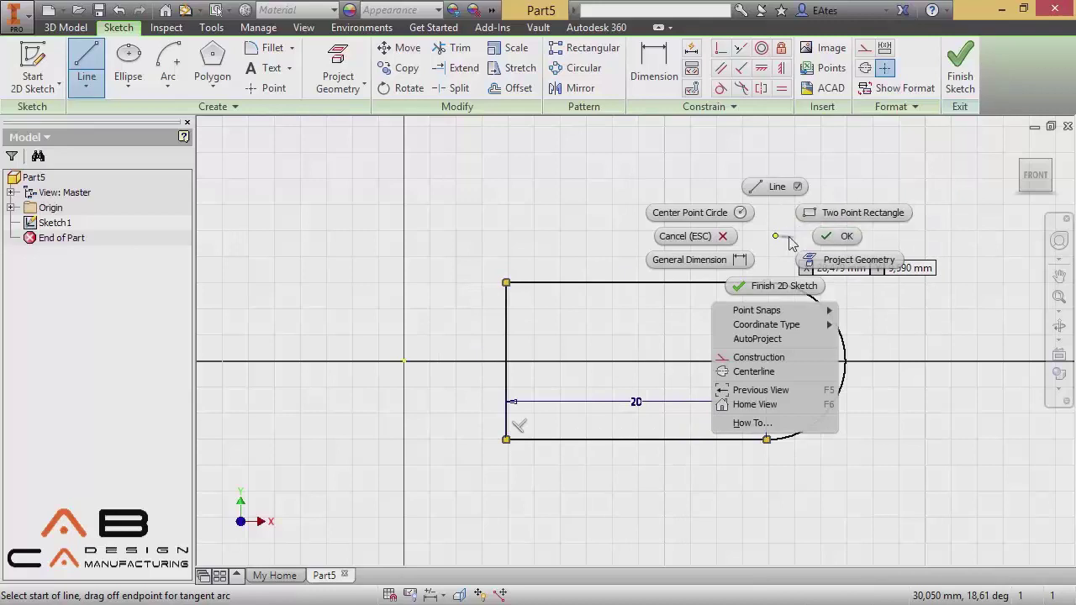
pyautogui.click(773, 233)
pyautogui.rightClick(774, 236)
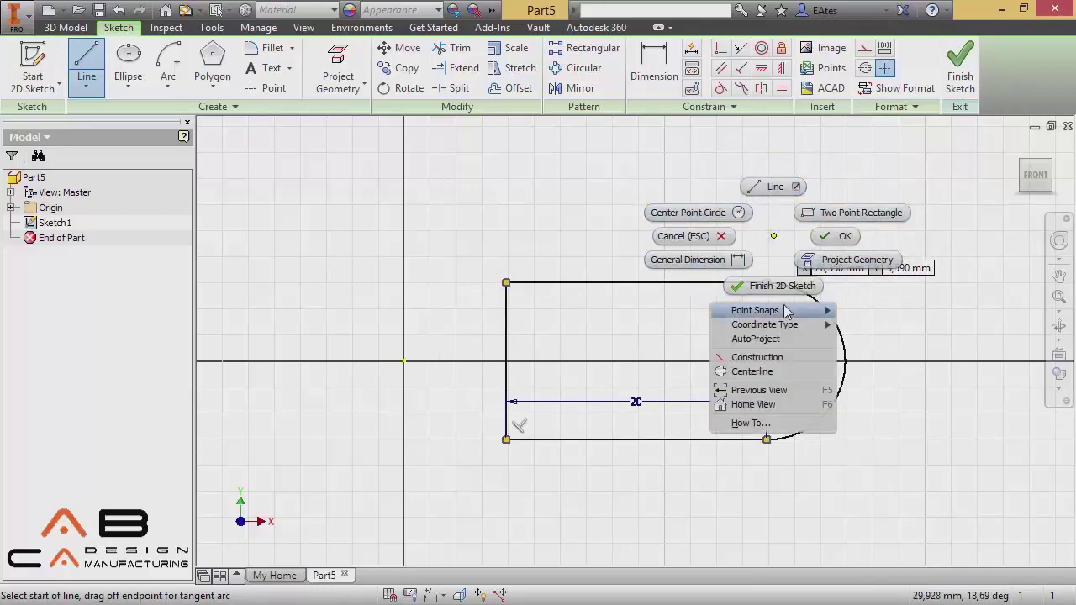
pyautogui.click(844, 239)
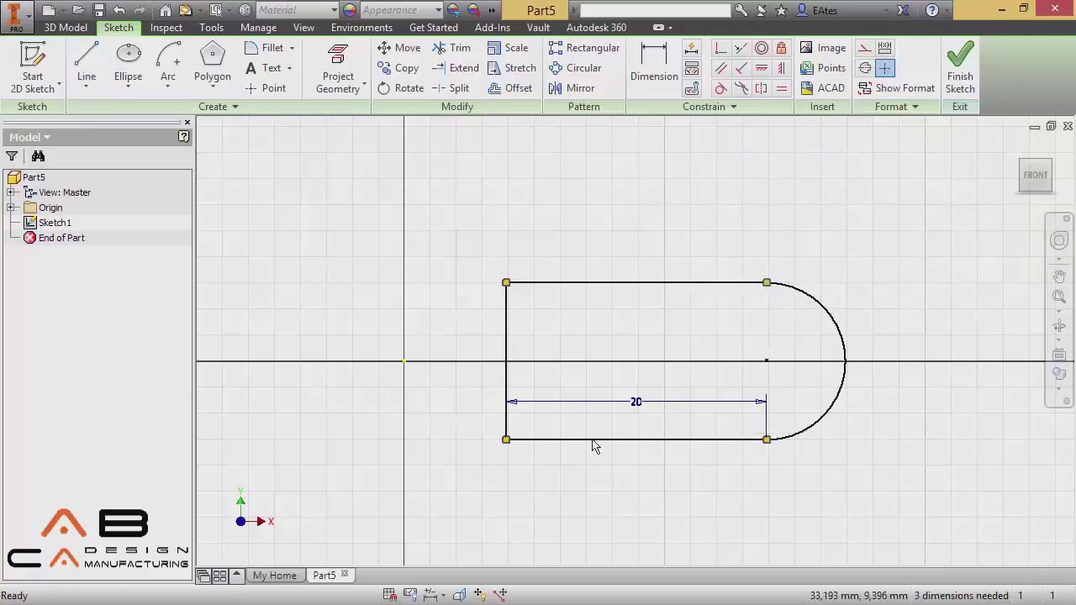
pyautogui.moveTo(635, 415); pyautogui.dragTo(637, 481)
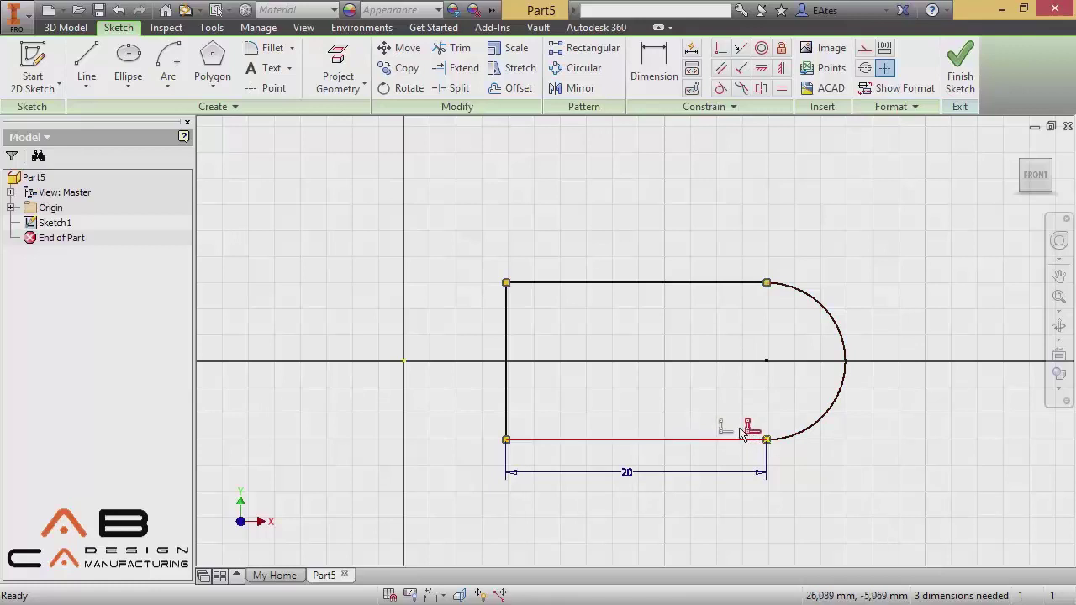
pyautogui.moveTo(728, 433); pyautogui.dragTo(749, 412)
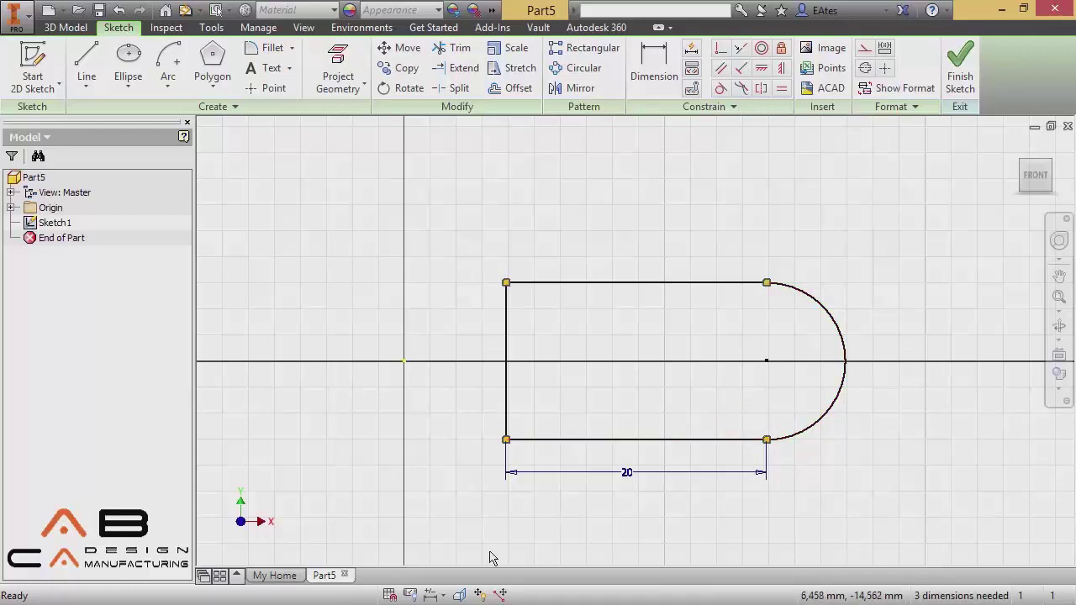
# Toggle the display of all sketch constraints on the profile, leaving them shown.
pyautogui.click(412, 595)
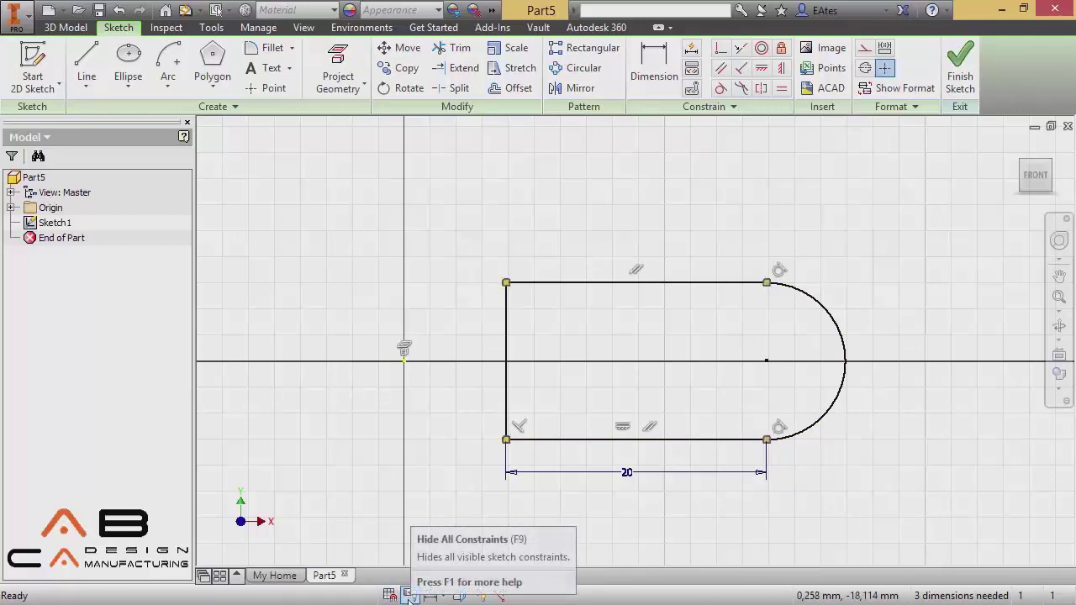
pyautogui.click(411, 595)
pyautogui.click(411, 594)
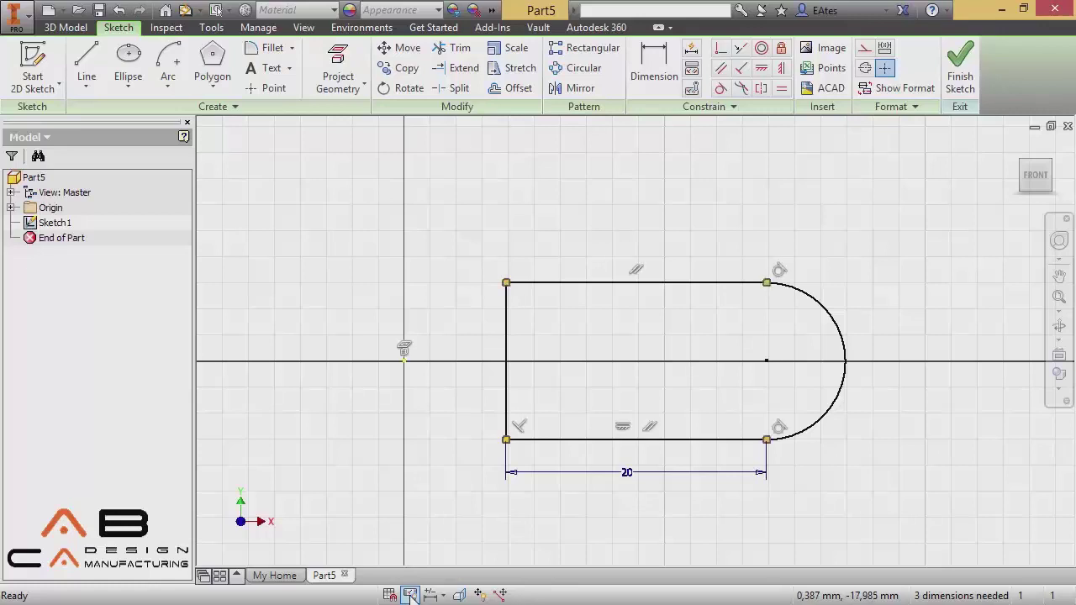
pyautogui.click(412, 594)
pyautogui.click(410, 594)
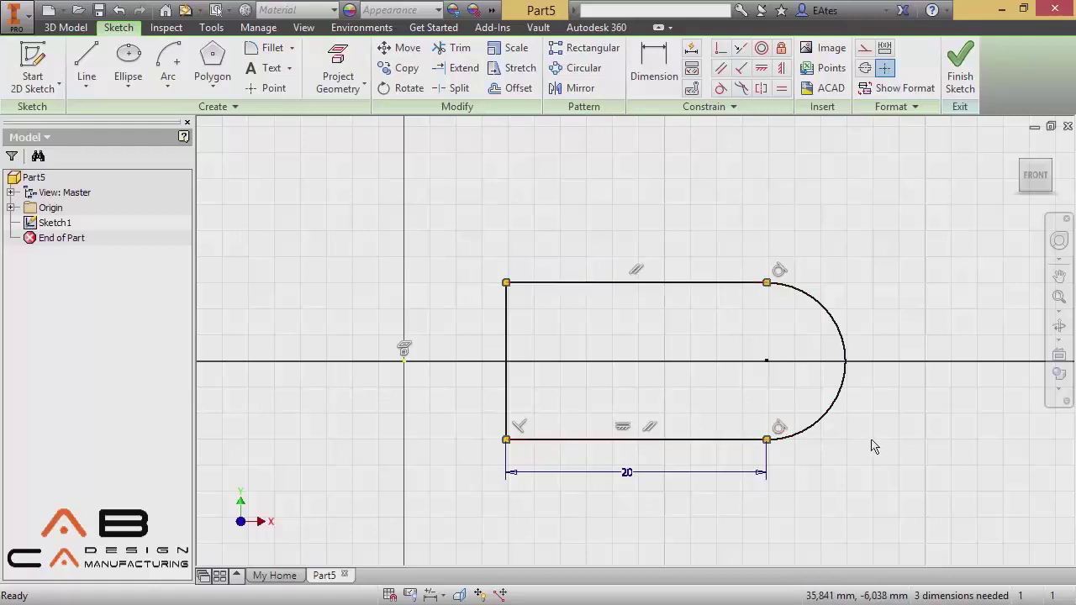
pyautogui.click(87, 85)
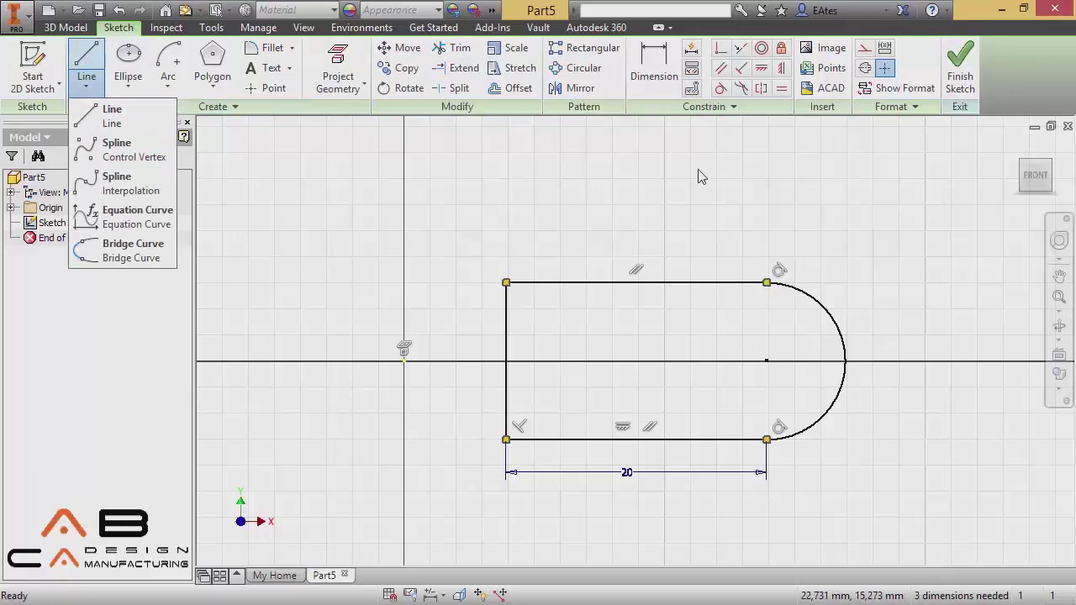
pyautogui.click(447, 244)
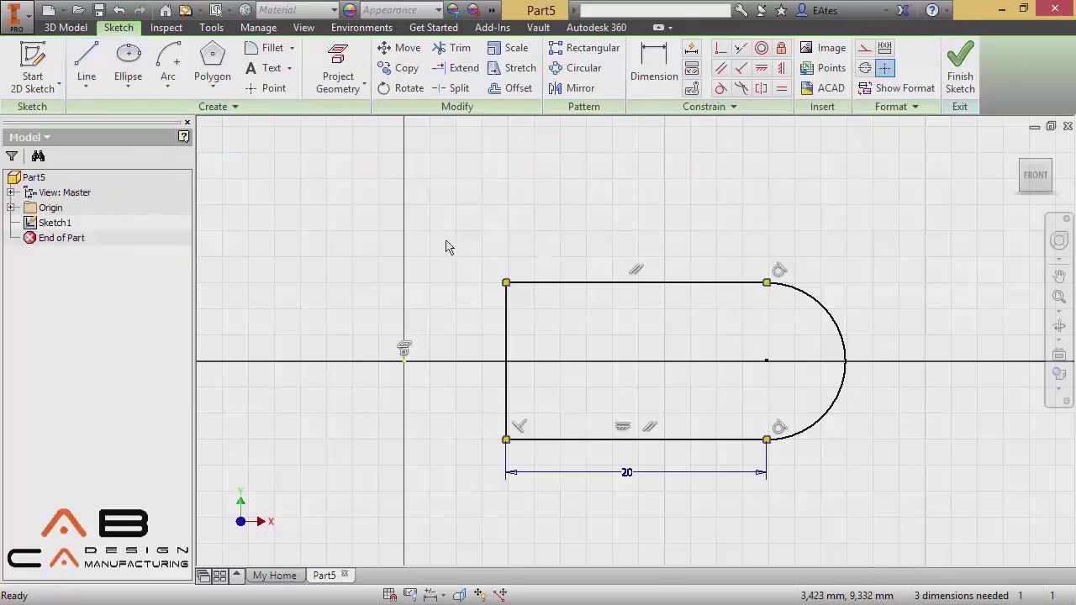
pyautogui.click(74, 95)
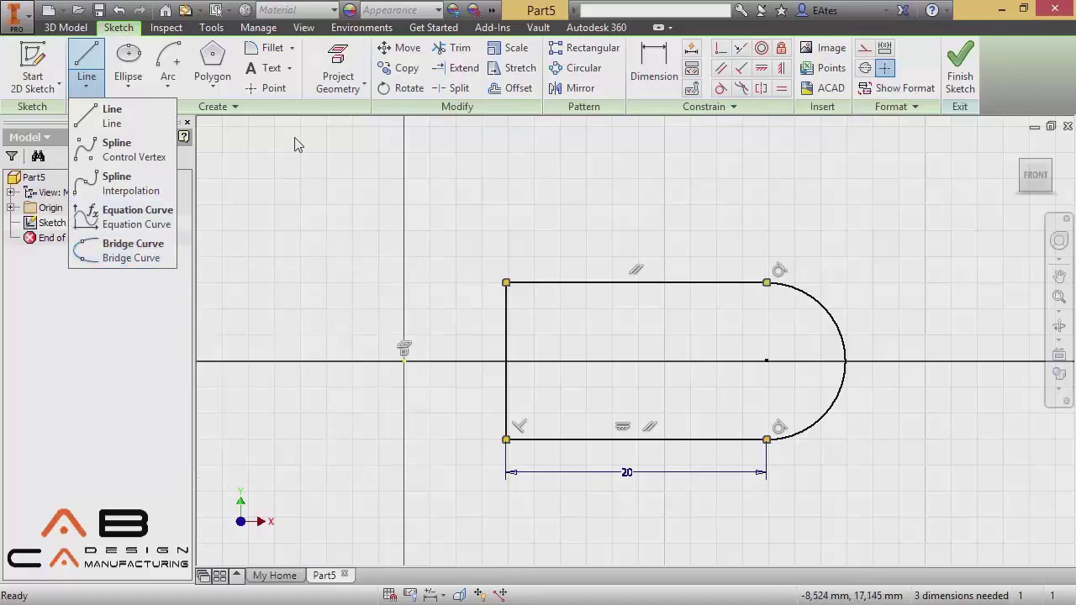
pyautogui.click(301, 144)
# Draw a center point circle on the end arc's center, smaller than the profile's rounded end.
pyautogui.click(134, 91)
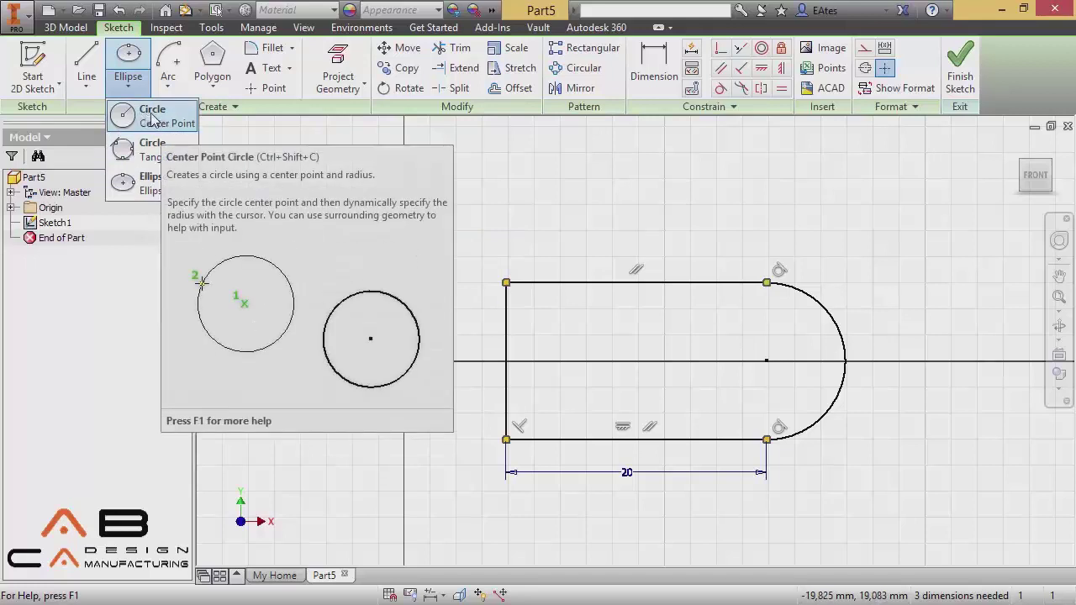
pyautogui.click(140, 120)
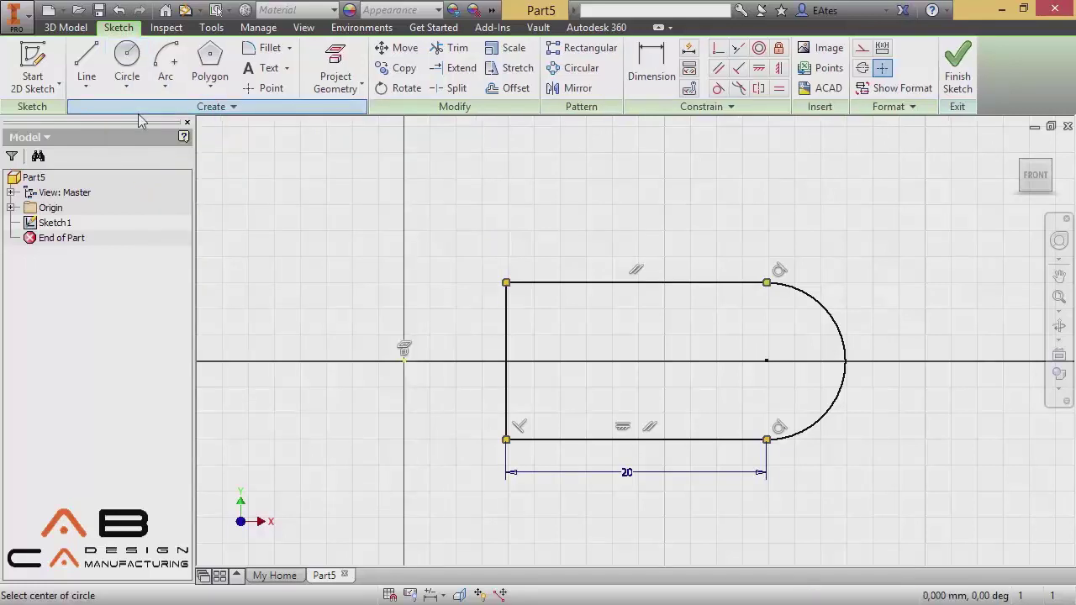
pyautogui.click(766, 361)
pyautogui.click(749, 304)
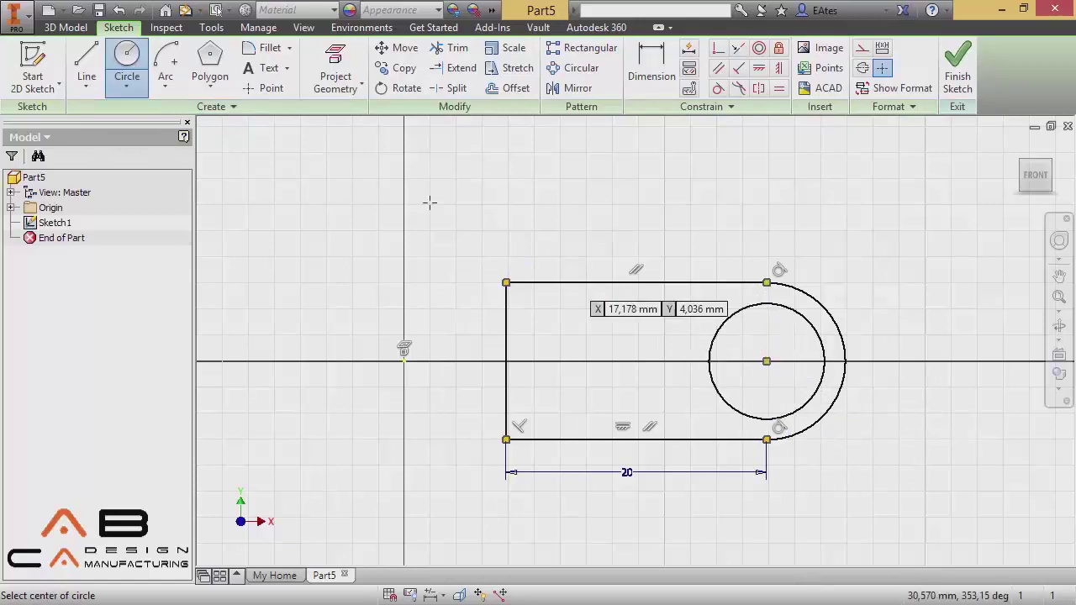
# Draw a tangent circle touching the profile's upper, left vertical and lower lines.
pyautogui.click(139, 81)
pyautogui.click(132, 158)
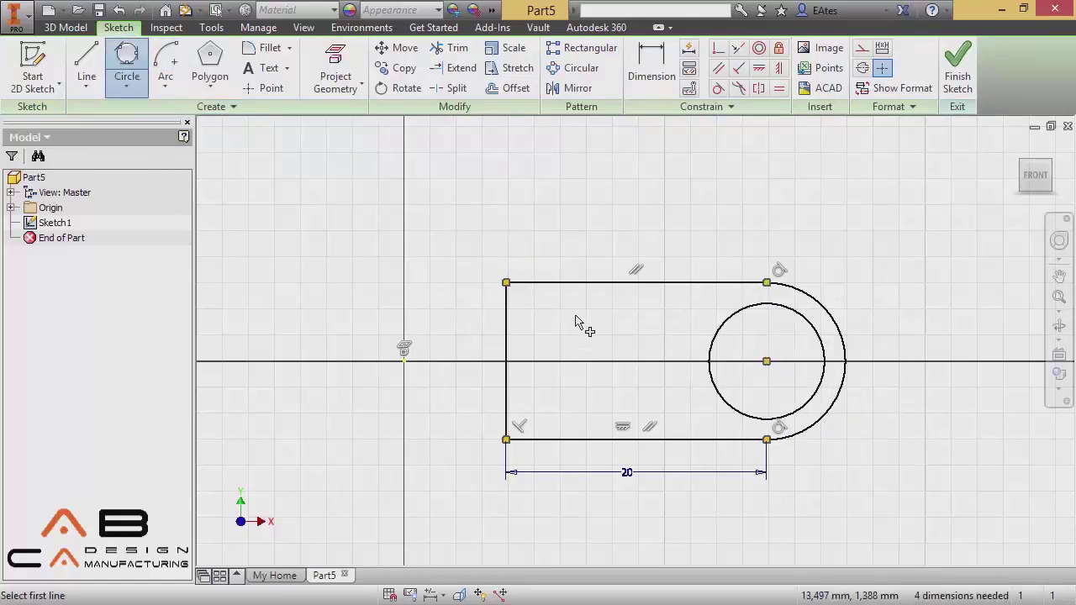
pyautogui.click(569, 290)
pyautogui.click(508, 337)
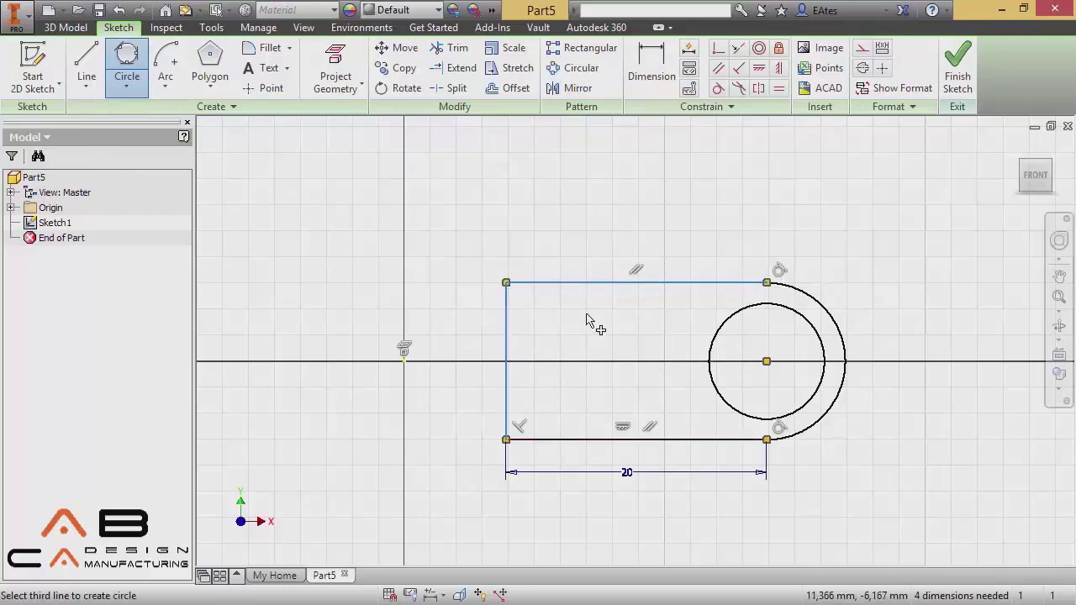
pyautogui.click(554, 440)
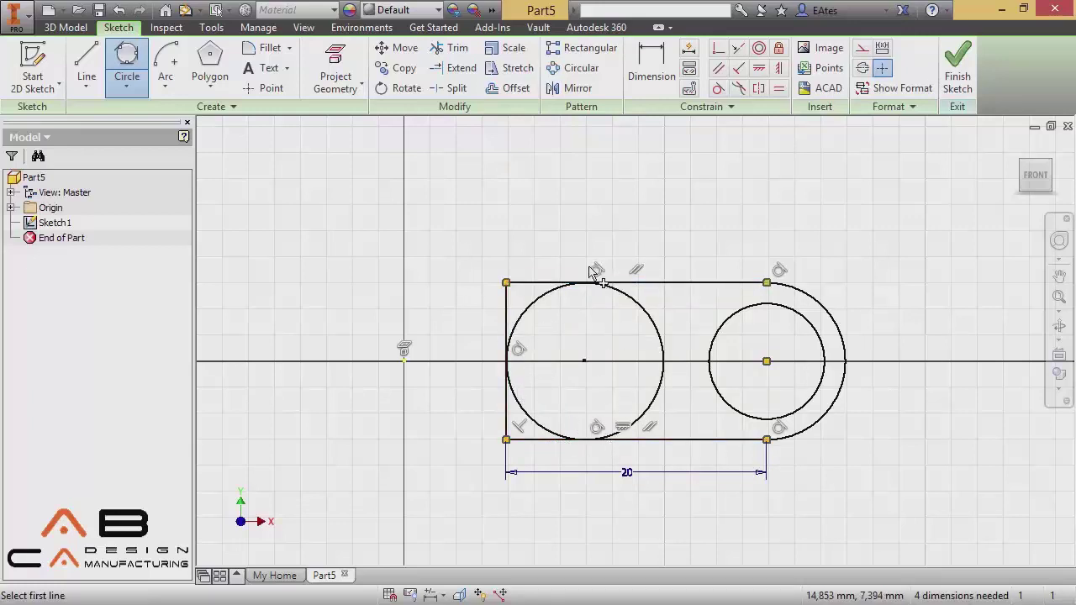
# Draw an ellipse centered about 6 mm right of and 14 mm above the origin, with a horizontal first axis and a longer vertical axis.
pyautogui.click(124, 86)
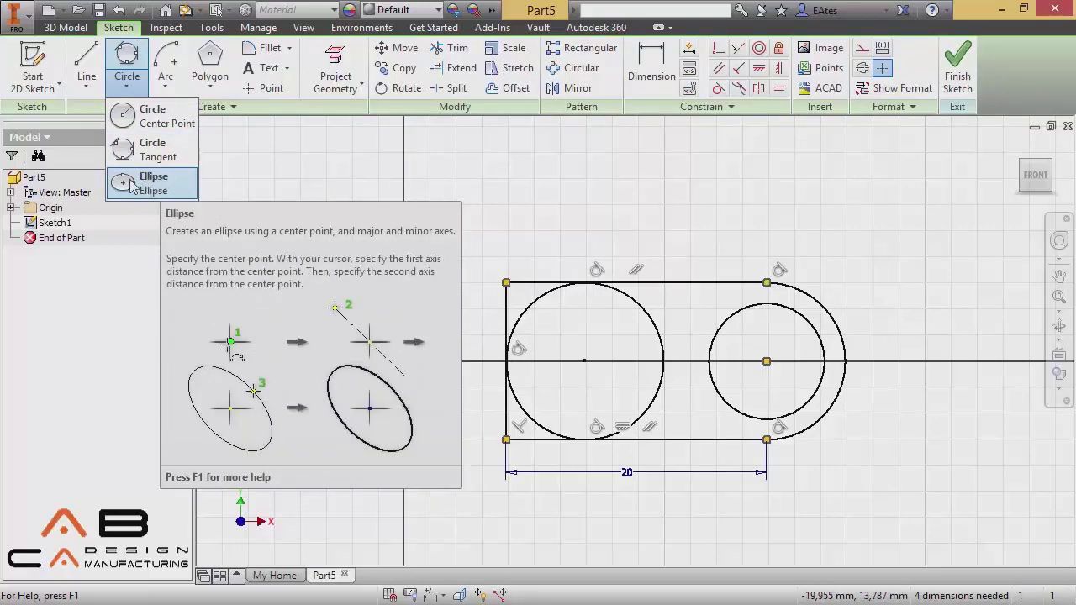
pyautogui.click(145, 187)
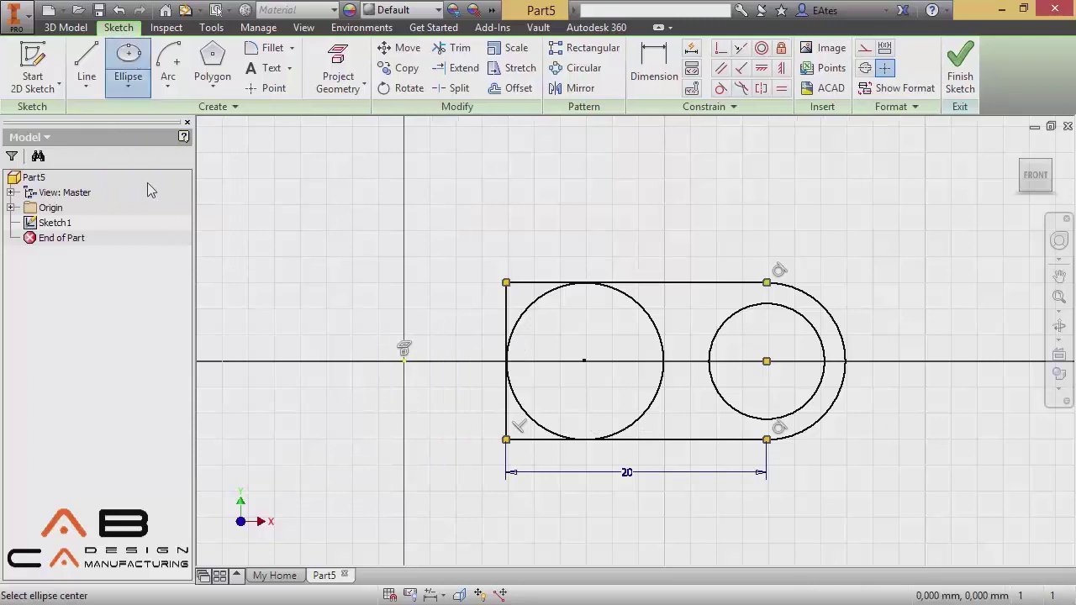
pyautogui.click(481, 178)
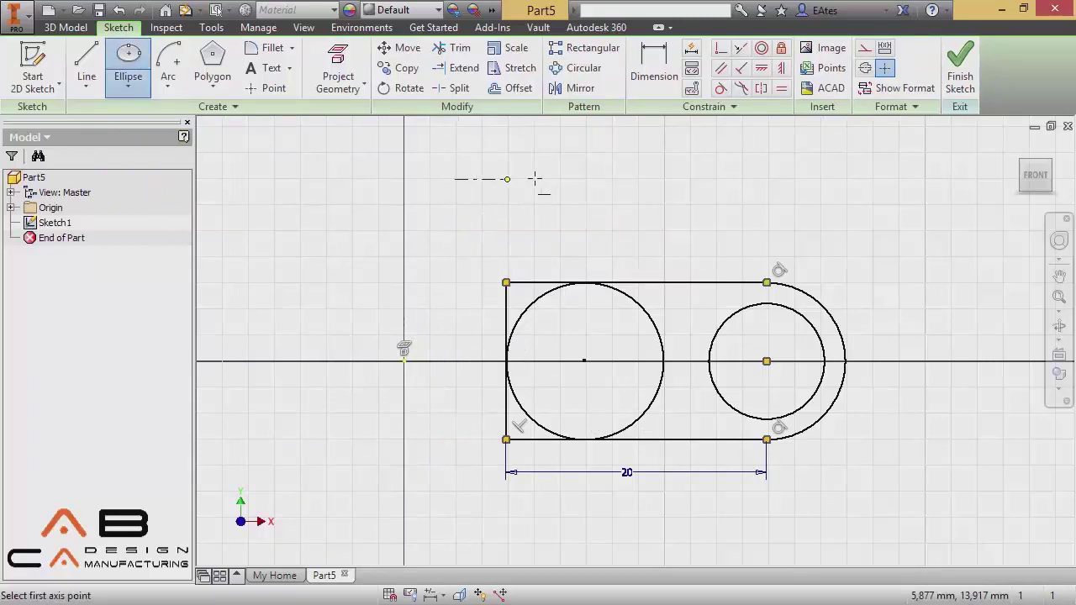
pyautogui.click(605, 180)
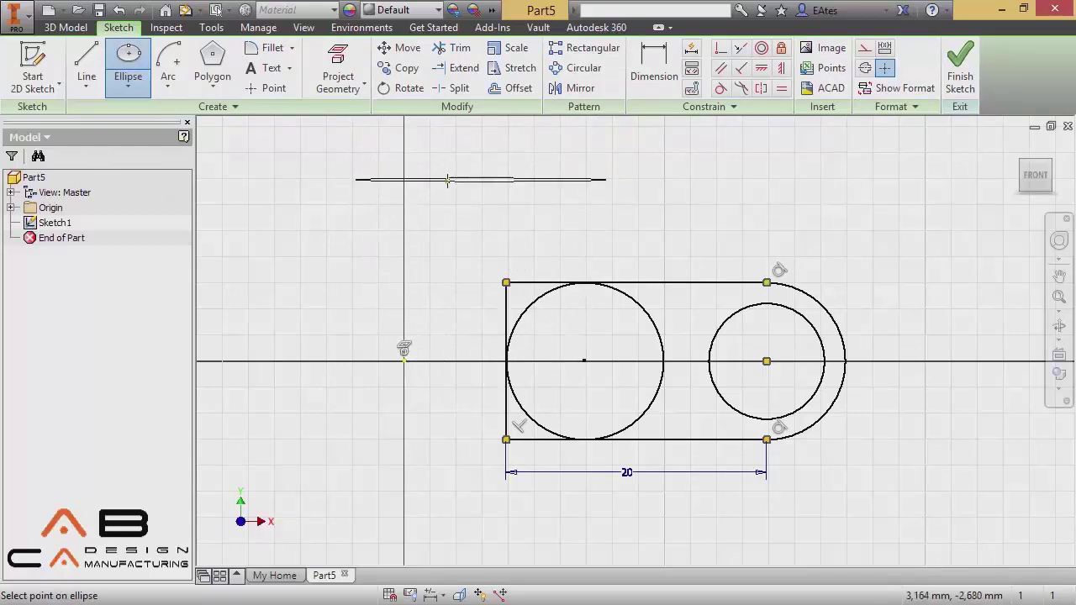
pyautogui.click(421, 334)
# Draw a three-point arc with a 15 mm radius in the empty area right of the profile, bulging downward between two level endpoints.
pyautogui.scroll(-3, 637, 217)
pyautogui.scroll(-1, 672, 215)
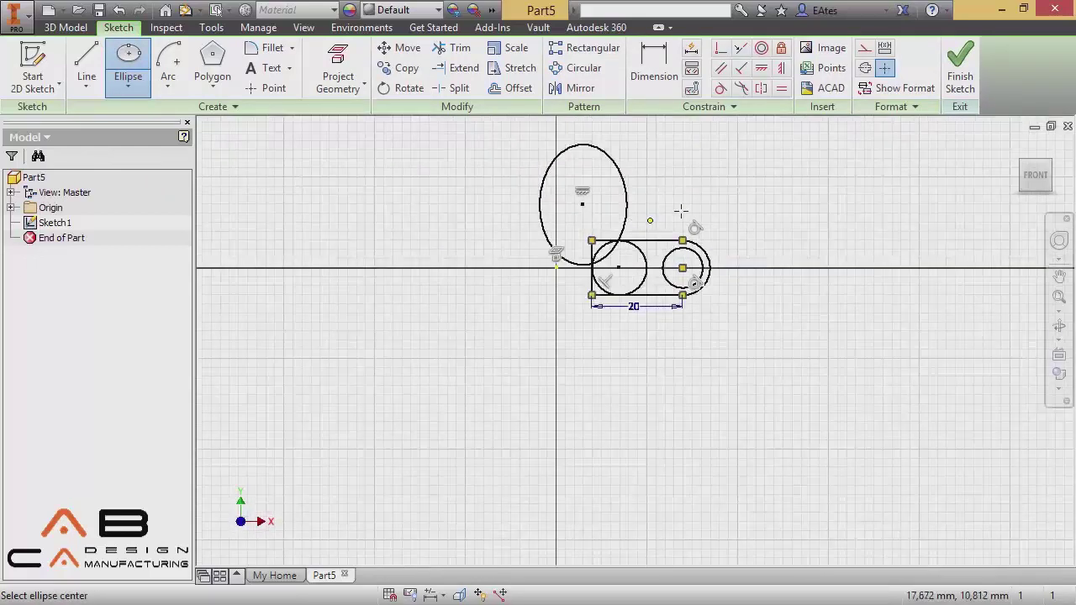
pyautogui.moveTo(684, 211)
pyautogui.mouseDown(button='middle')
pyautogui.moveTo(457, 258)
pyautogui.moveTo(444, 278)
pyautogui.mouseUp(button='middle')
pyautogui.scroll(2, 418, 267)
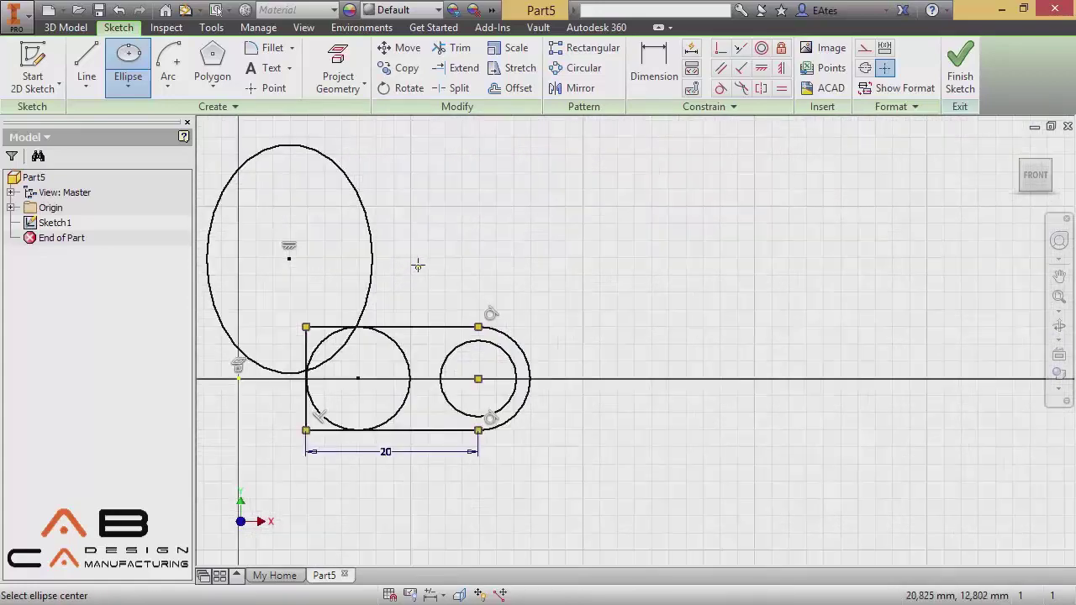
pyautogui.click(168, 89)
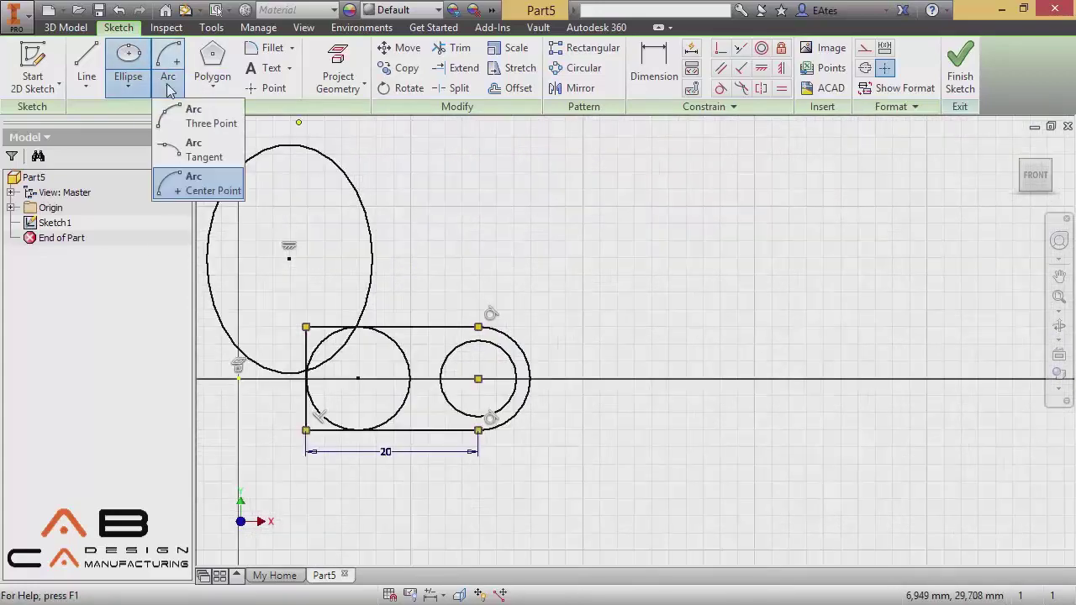
pyautogui.click(192, 124)
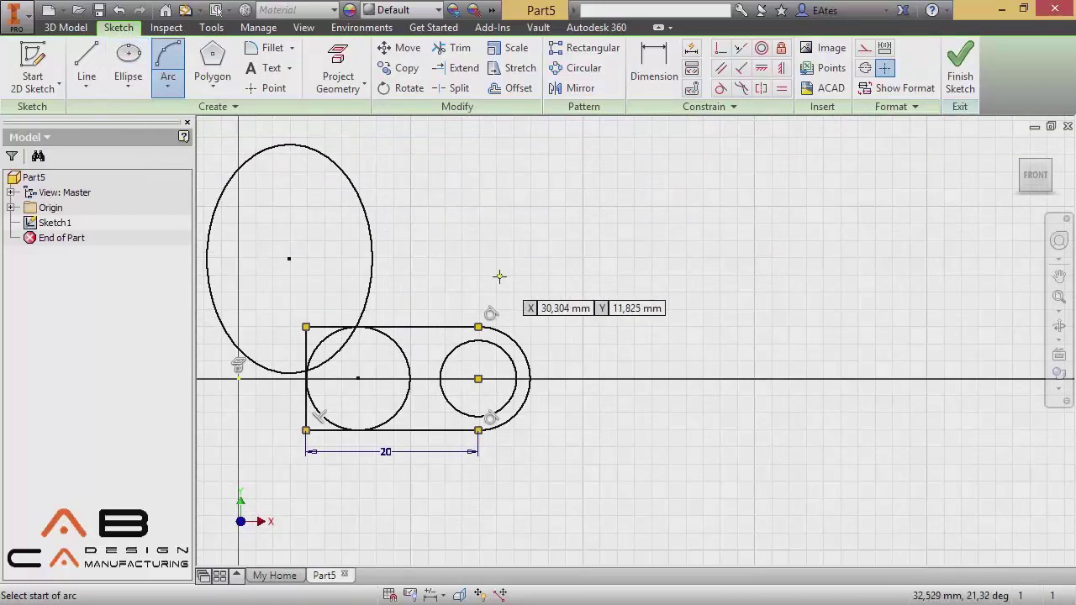
pyautogui.click(582, 272)
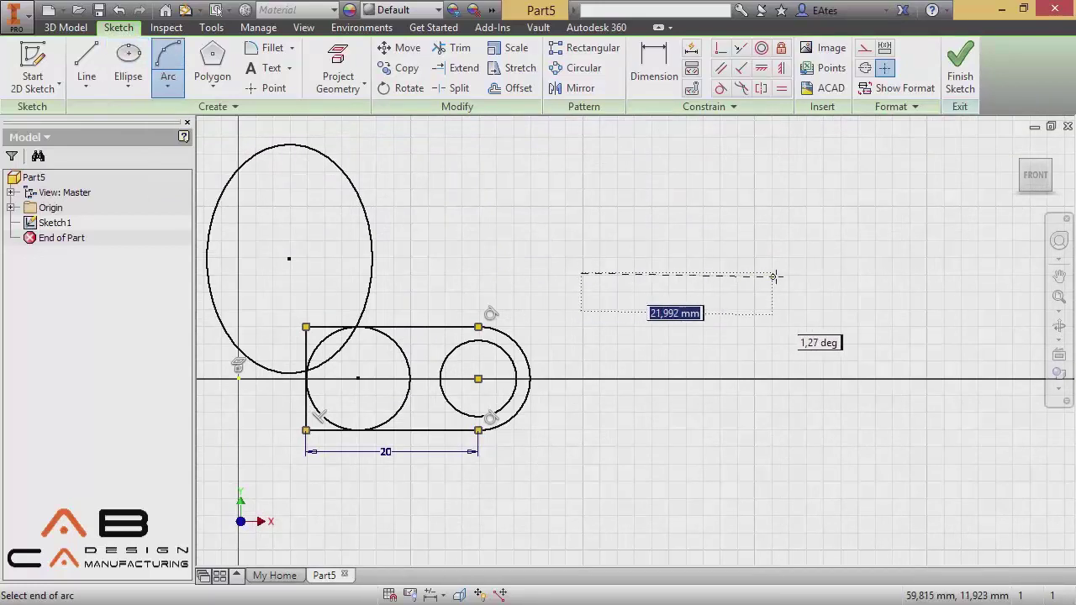
pyautogui.click(779, 273)
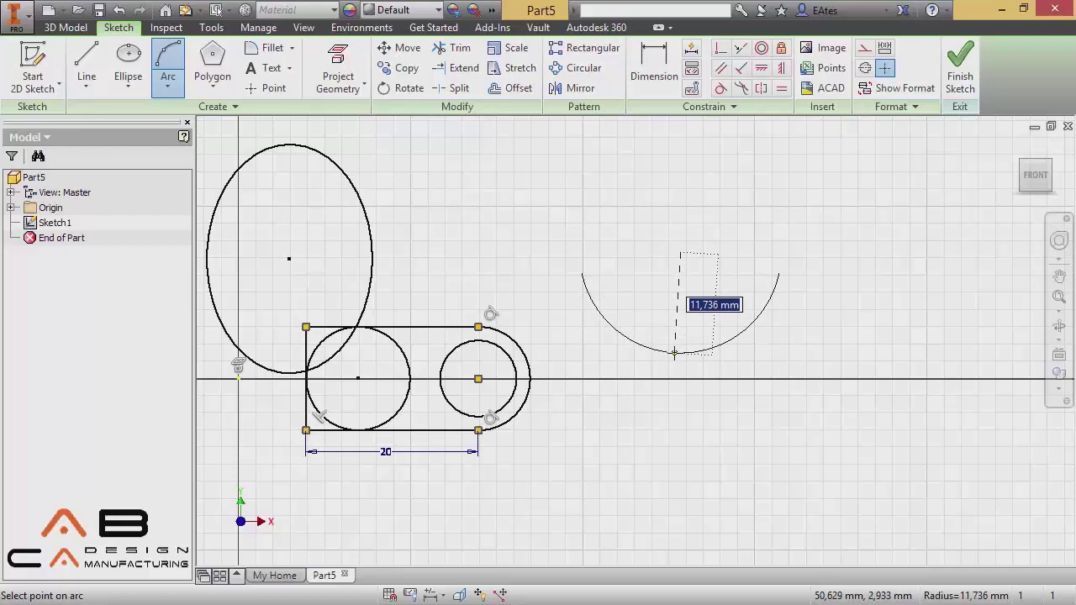
pyautogui.write('10')
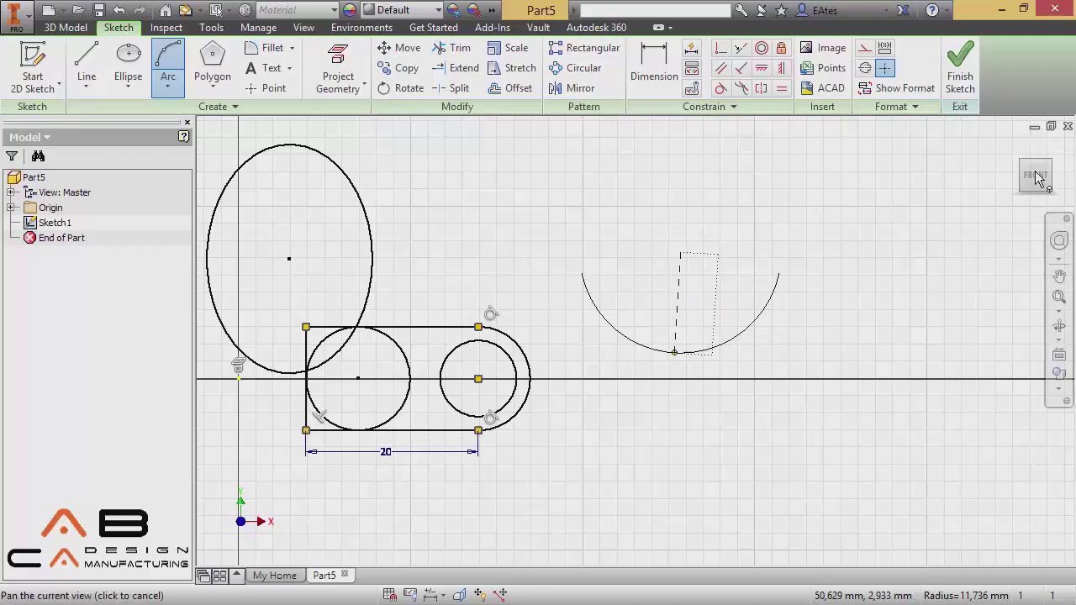
pyautogui.press('Return')
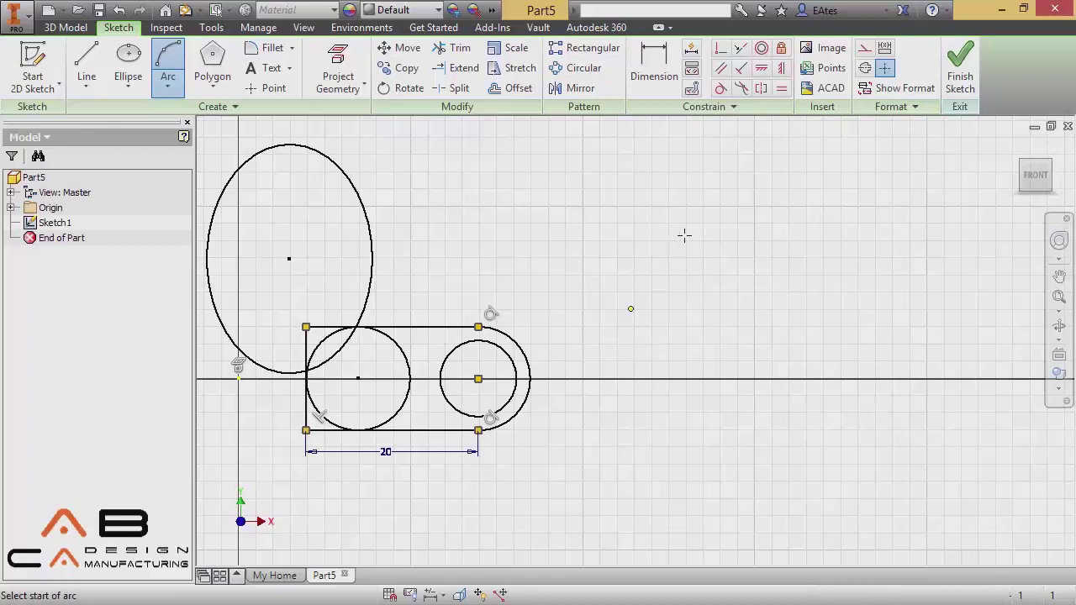
# Draw a tangent arc from the profile's upper-left corner, up and to the right, with about 13.5 mm radius and 121 degrees sweep.
pyautogui.click(179, 86)
pyautogui.click(198, 150)
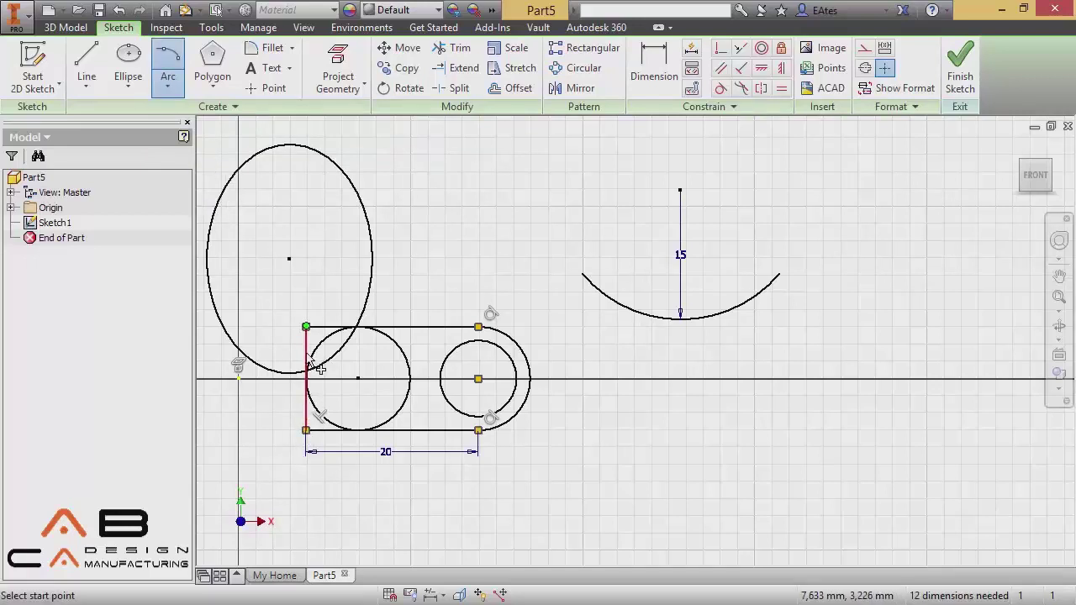
pyautogui.click(306, 327)
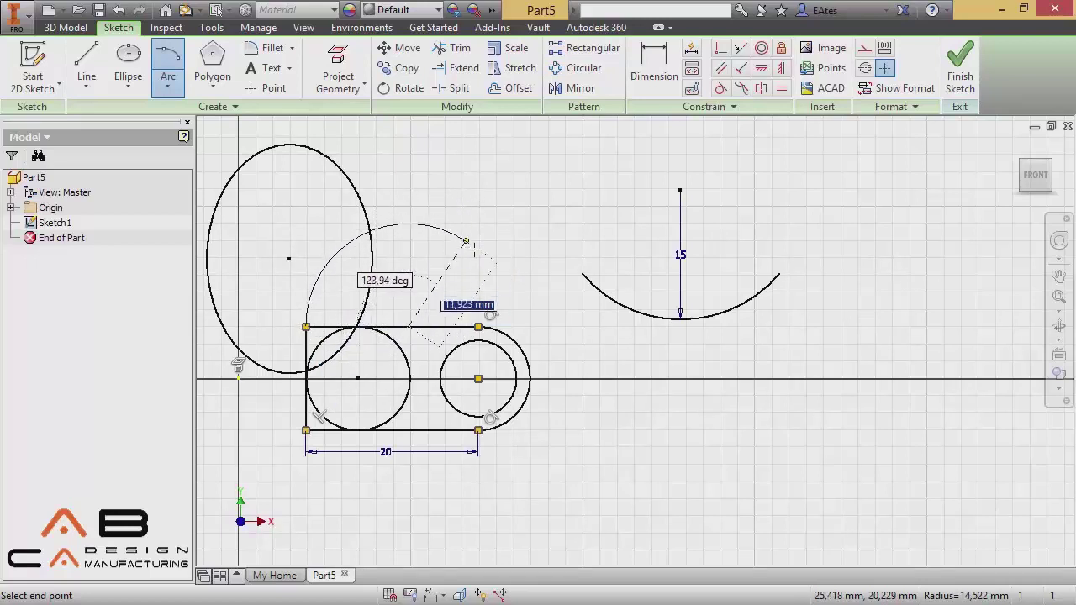
pyautogui.press('Tab')
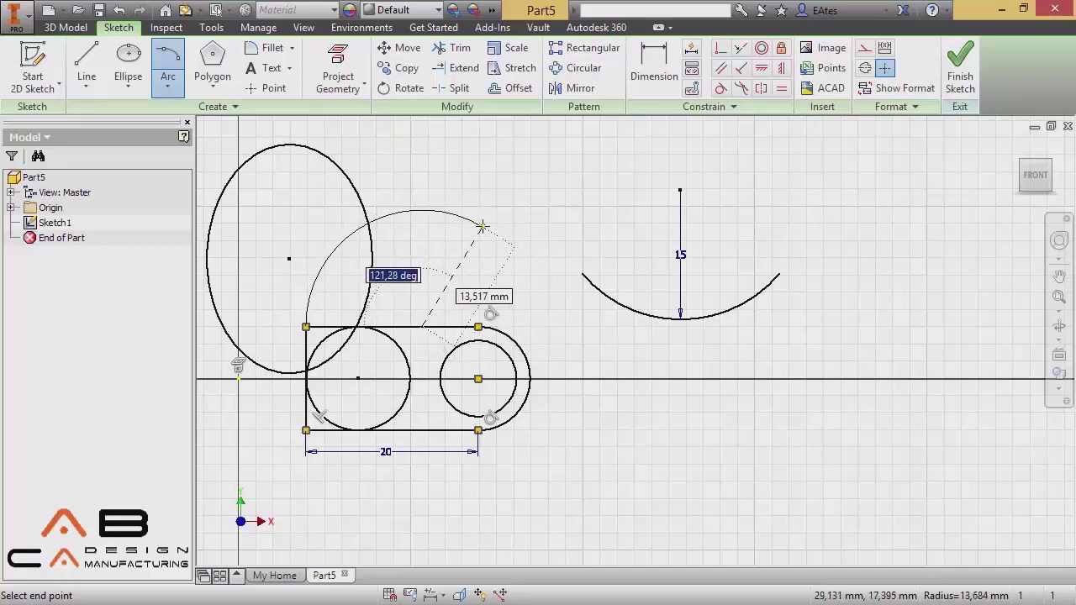
pyautogui.click(481, 224)
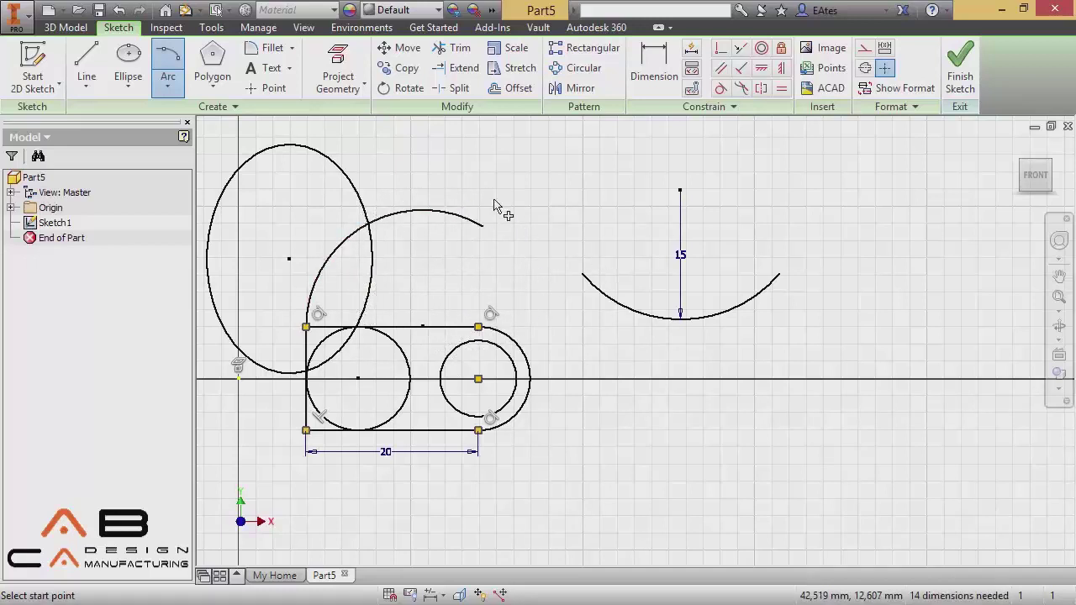
# Draw a center-point arc of about 14 mm radius below and right of the 15 mm arc, sweeping clockwise about 62 degrees.
pyautogui.click(168, 87)
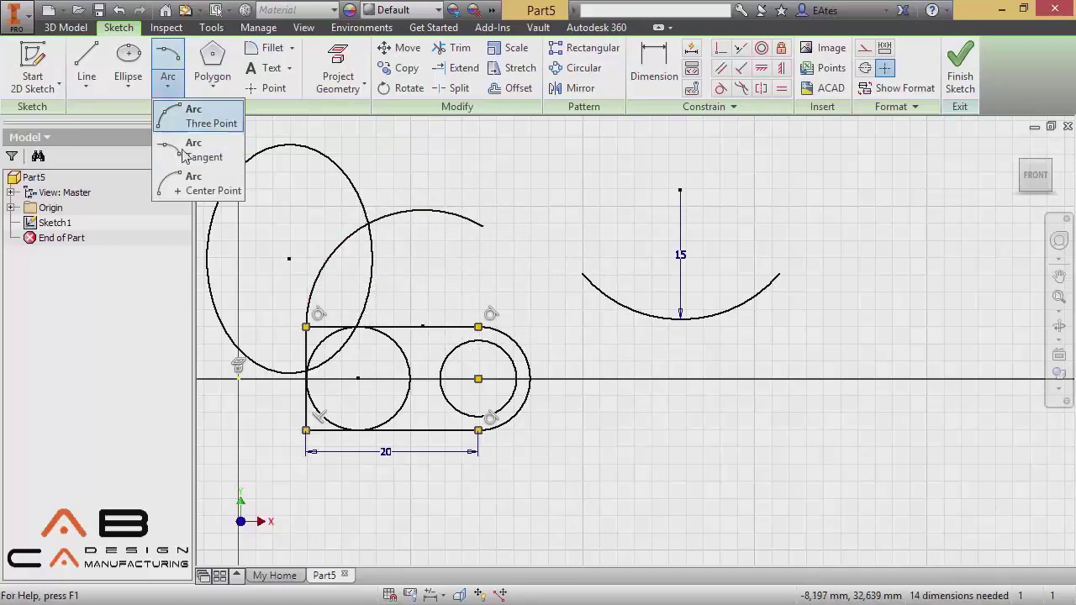
pyautogui.click(220, 190)
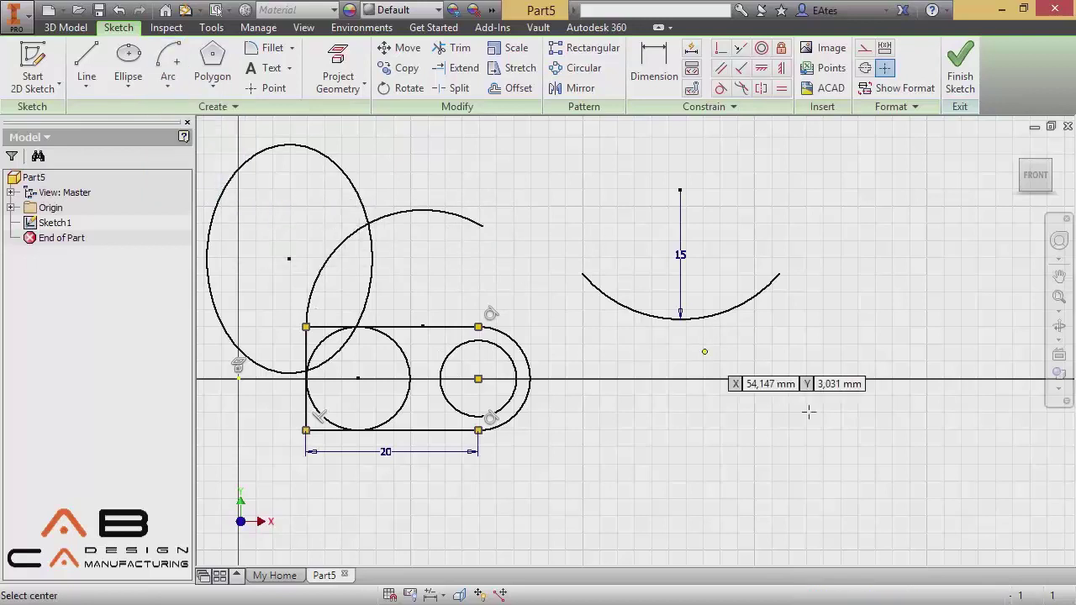
pyautogui.click(804, 479)
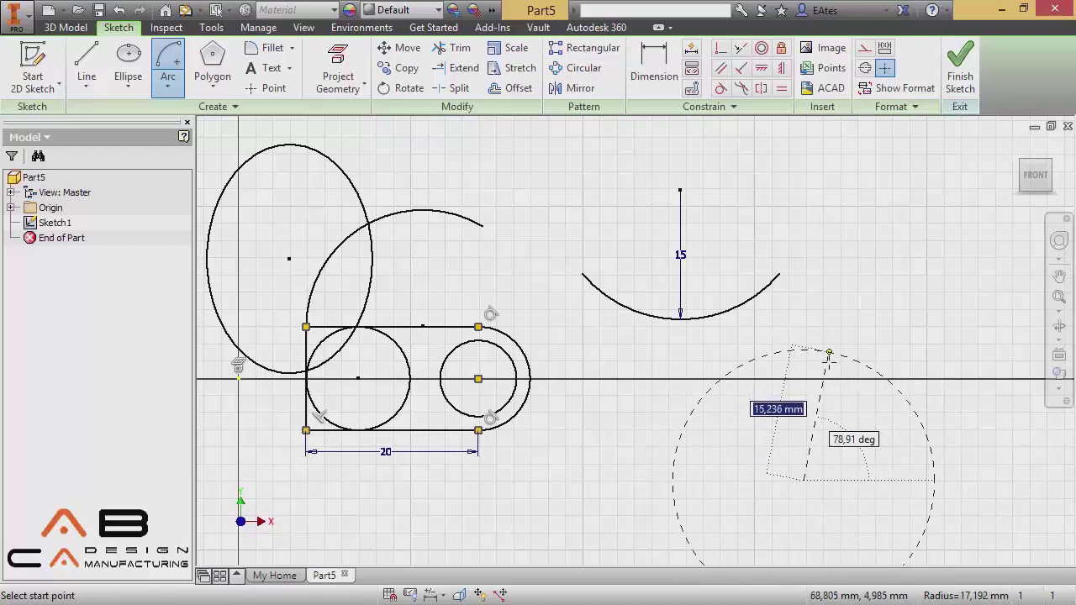
pyautogui.click(797, 358)
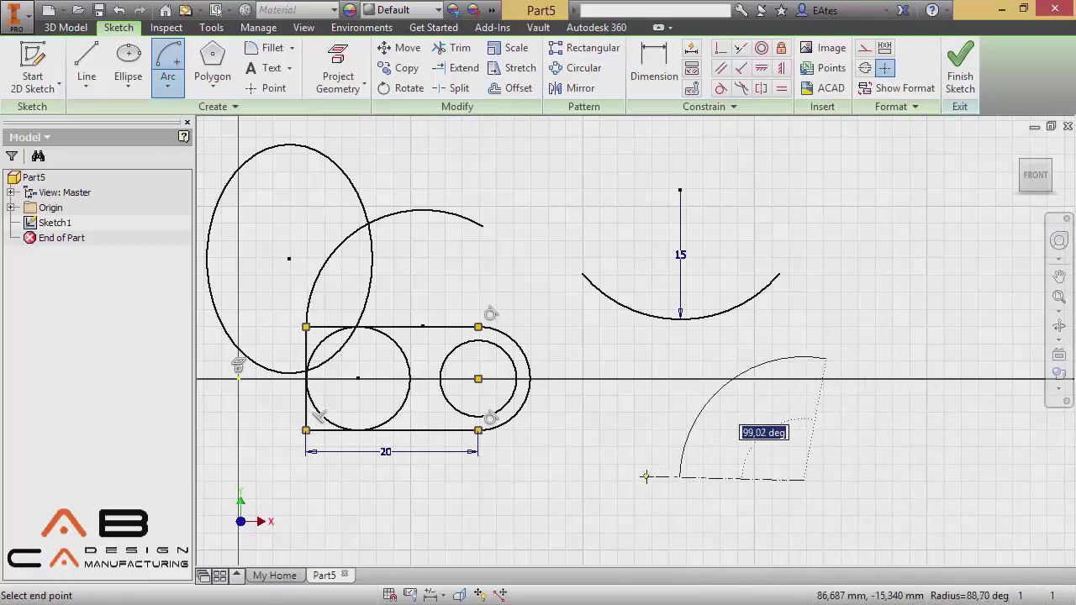
pyautogui.click(949, 435)
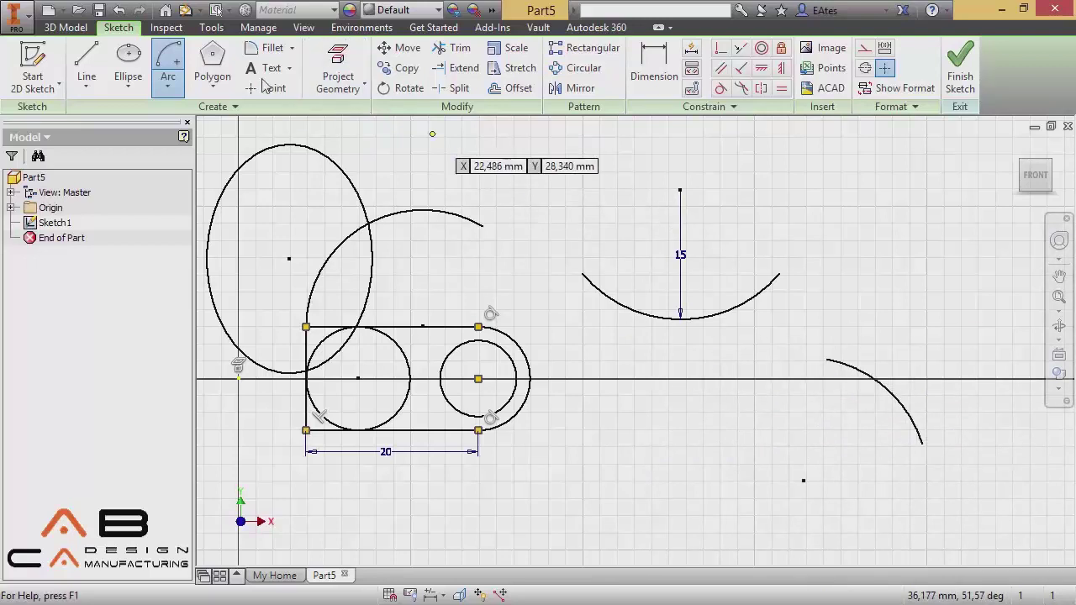
# Draw a two-point rectangle about 16.5 mm wide and 11.5 mm high in the empty area above the ellipse.
pyautogui.click(205, 88)
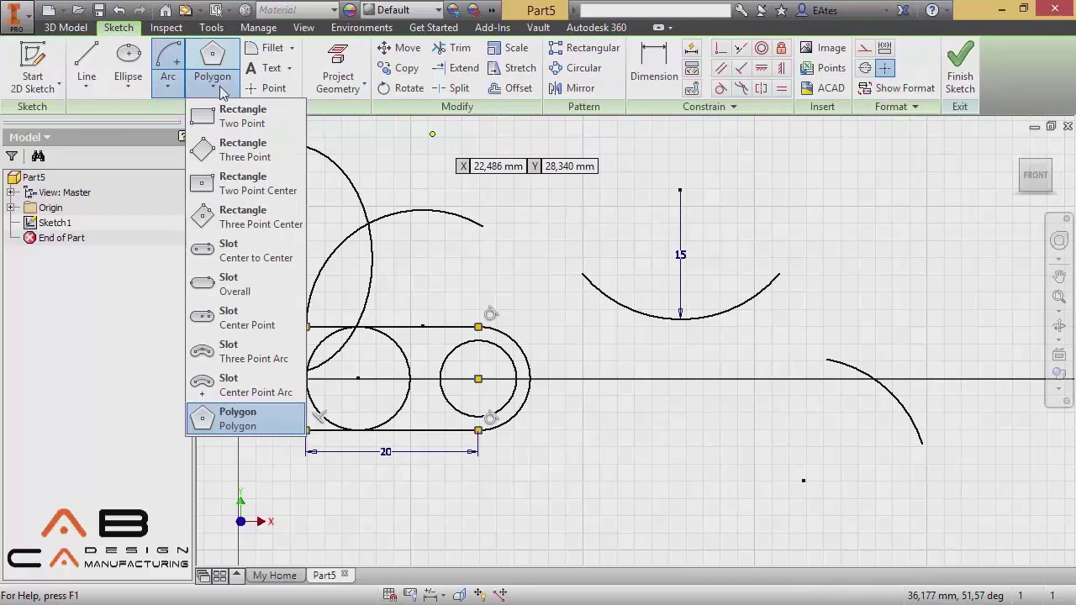
pyautogui.click(124, 240)
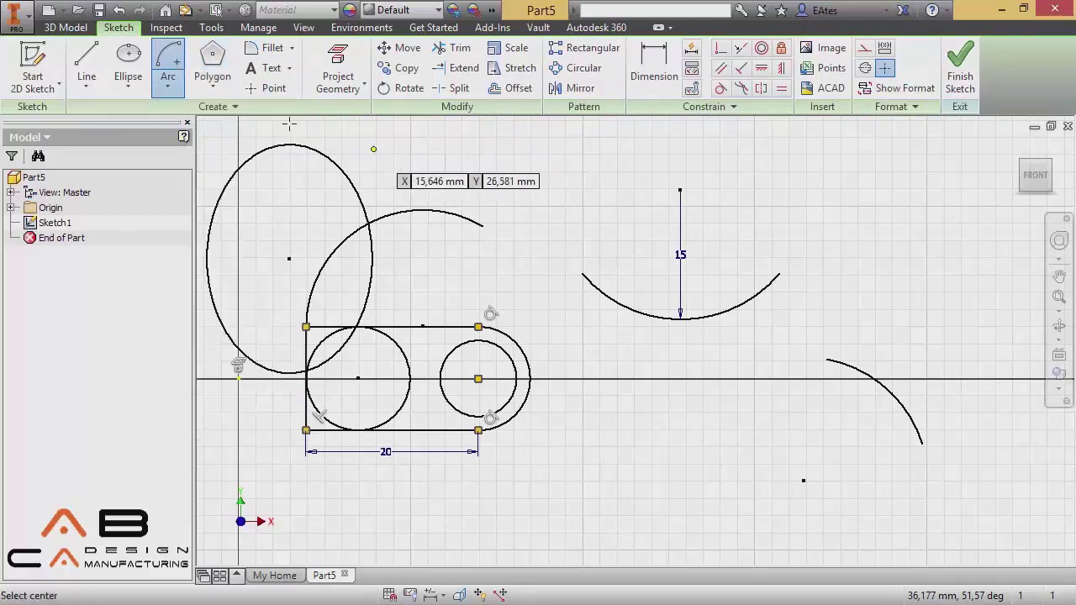
pyautogui.click(212, 87)
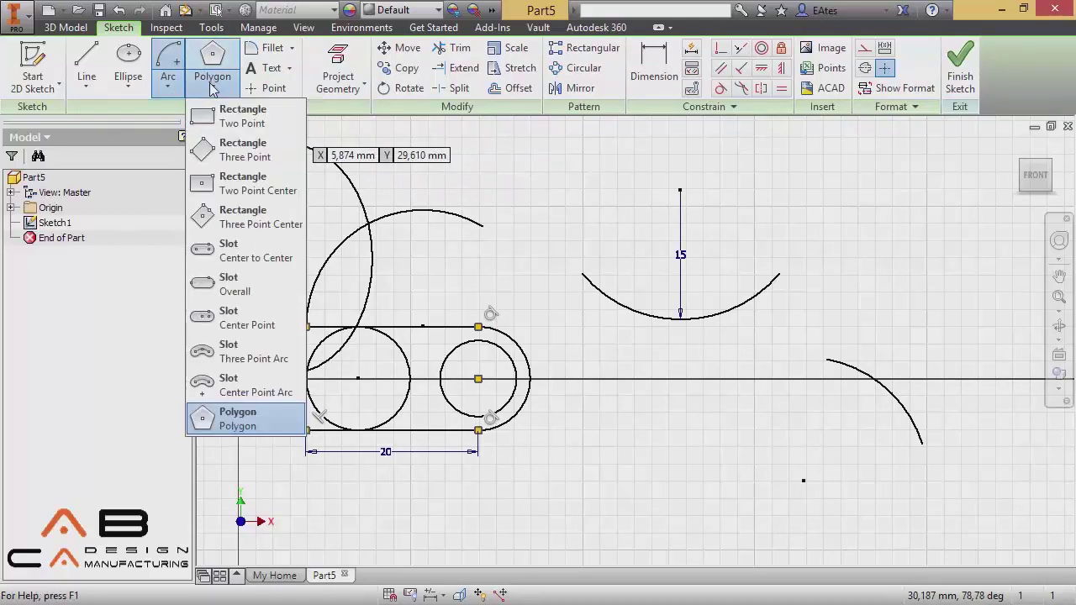
pyautogui.click(238, 122)
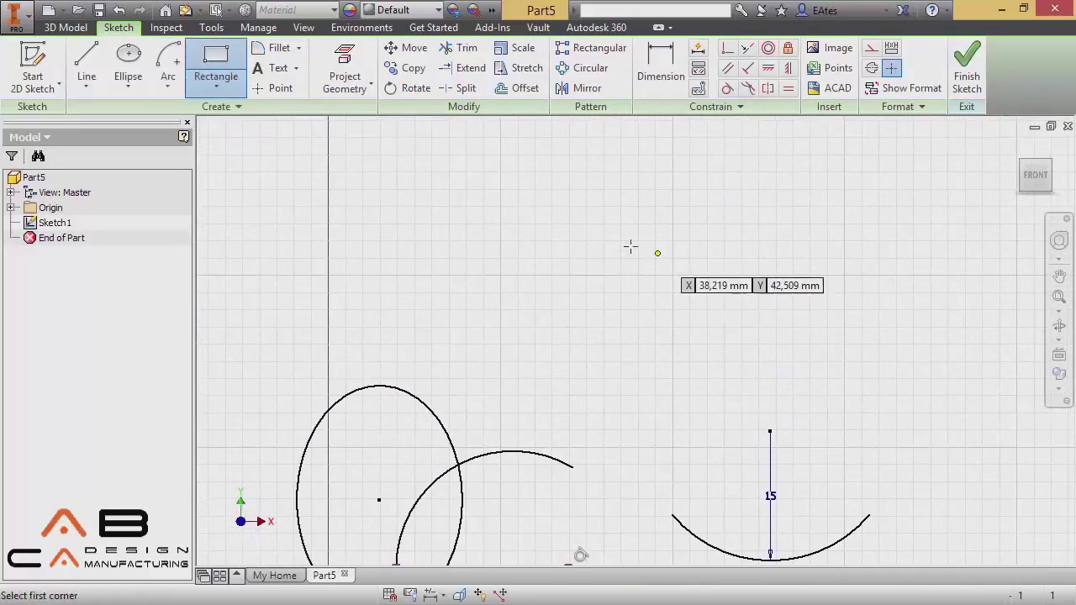
pyautogui.click(464, 198)
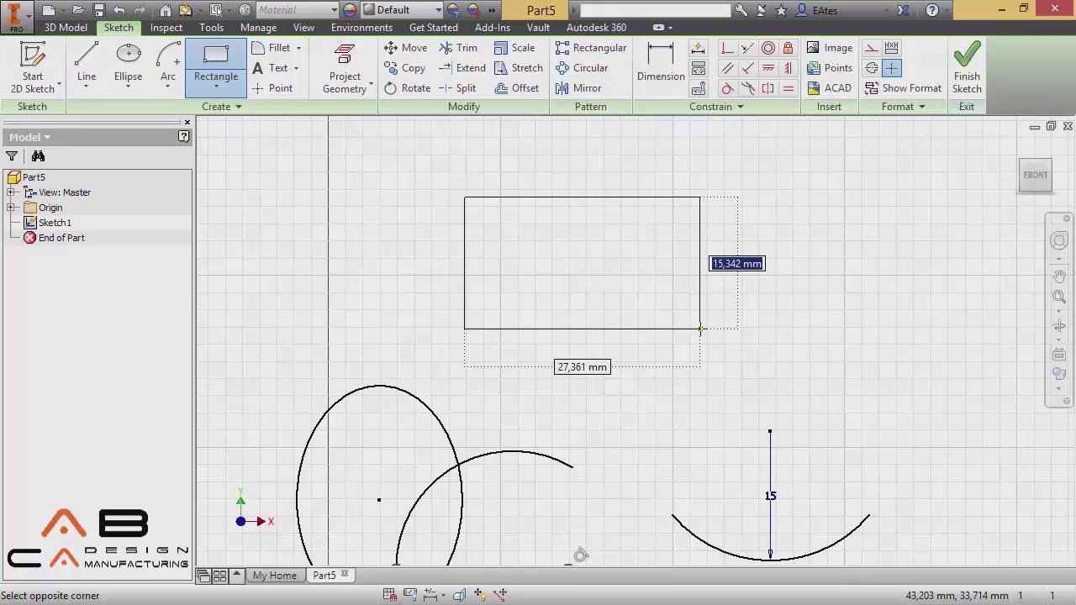
pyautogui.click(606, 296)
# Draw a three-point rectangle right of the first one, with a side about 25 mm long at 49 degrees and a width of about 17 mm.
pyautogui.moveTo(665, 334); pyautogui.dragTo(580, 390, button='middle')
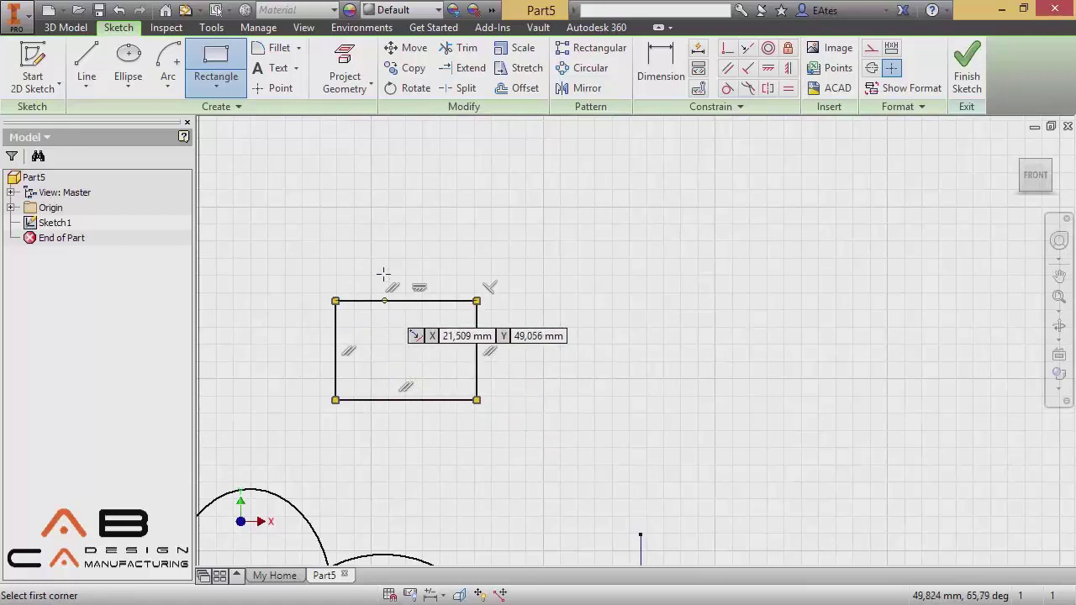
pyautogui.click(216, 87)
pyautogui.click(246, 157)
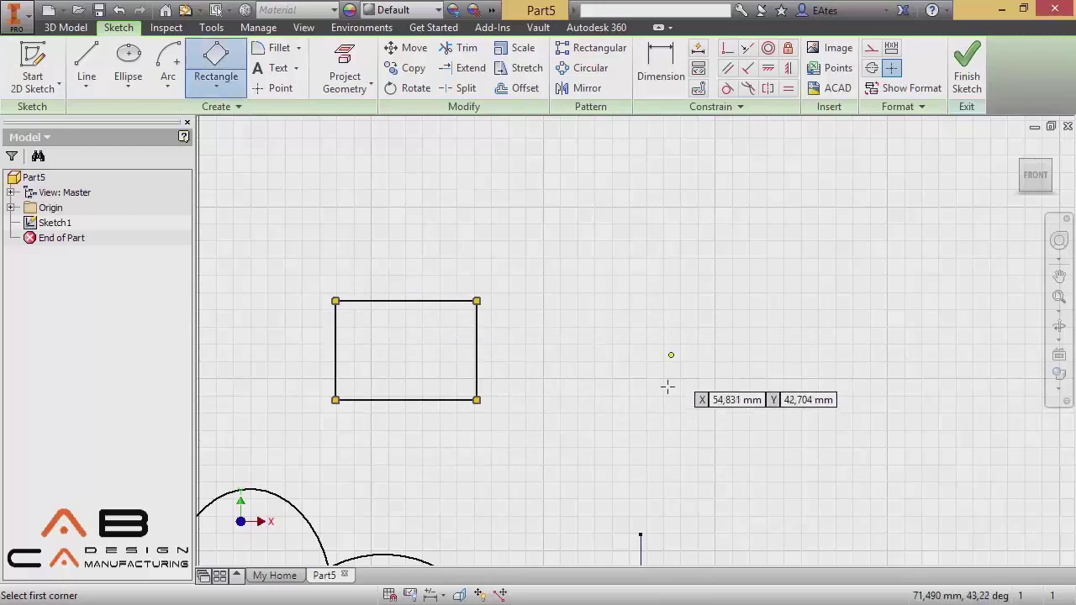
pyautogui.click(618, 399)
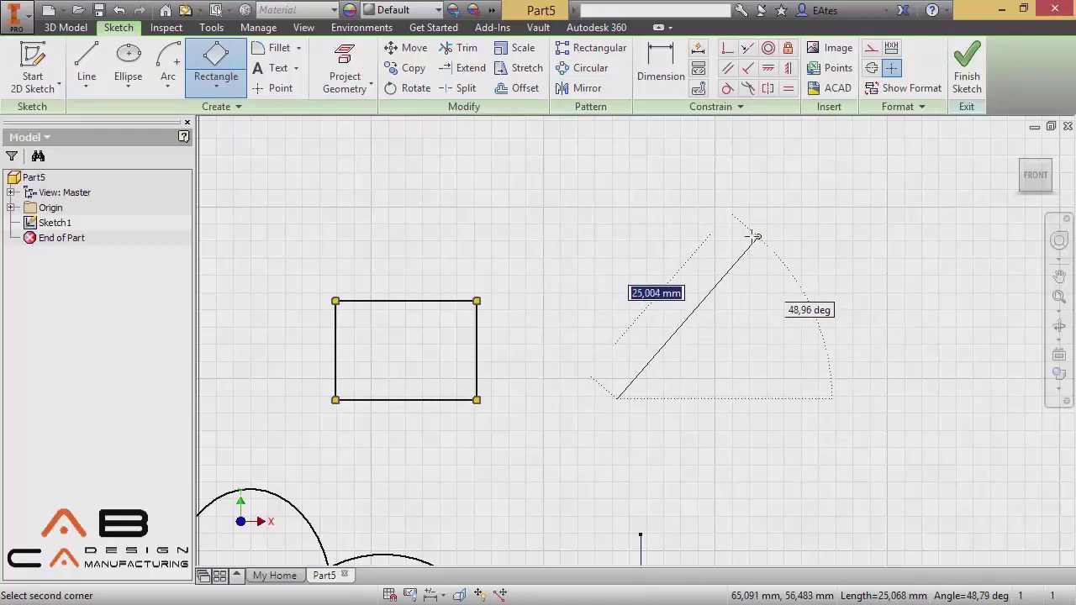
pyautogui.click(751, 235)
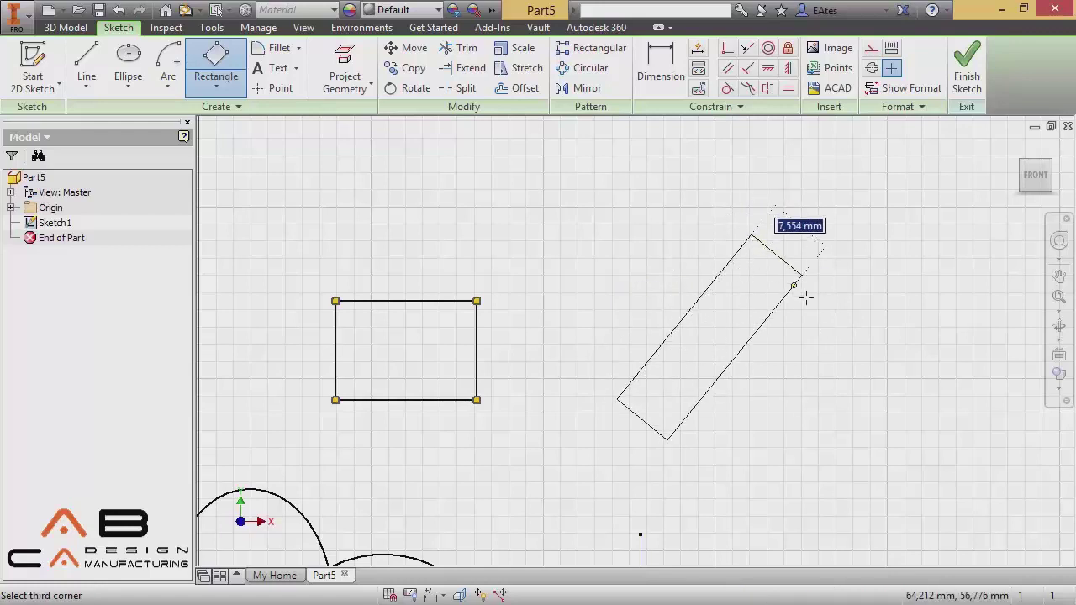
pyautogui.click(859, 332)
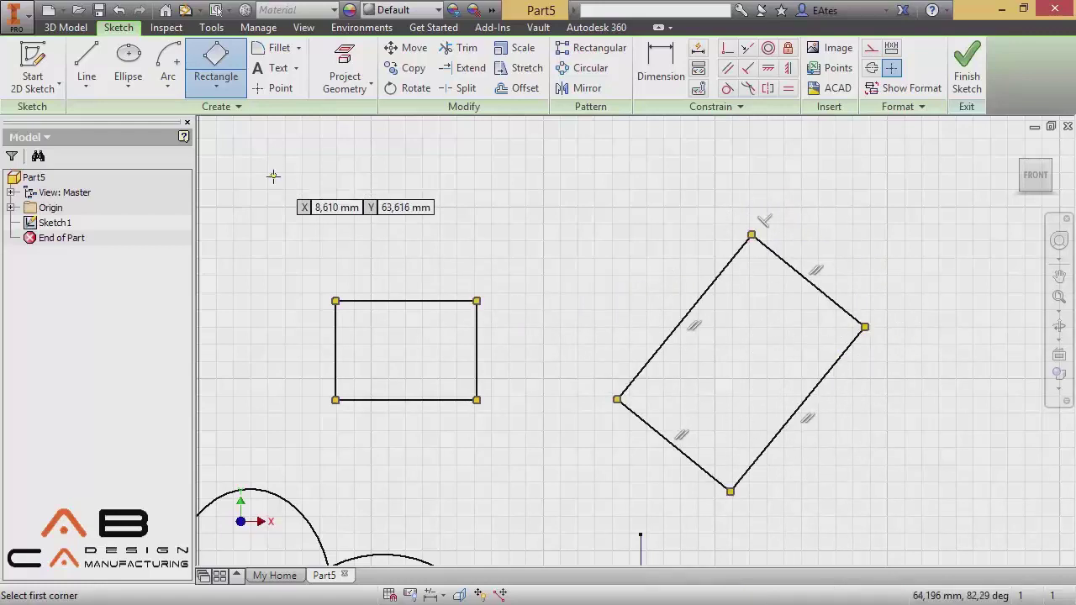
# Draw a two-point center rectangle of about 24 by 24 mm in the empty area left of the vertical axis.
pyautogui.moveTo(288, 190)
pyautogui.mouseDown(button='middle')
pyautogui.moveTo(683, 394)
pyautogui.moveTo(888, 382)
pyautogui.mouseUp(button='middle')
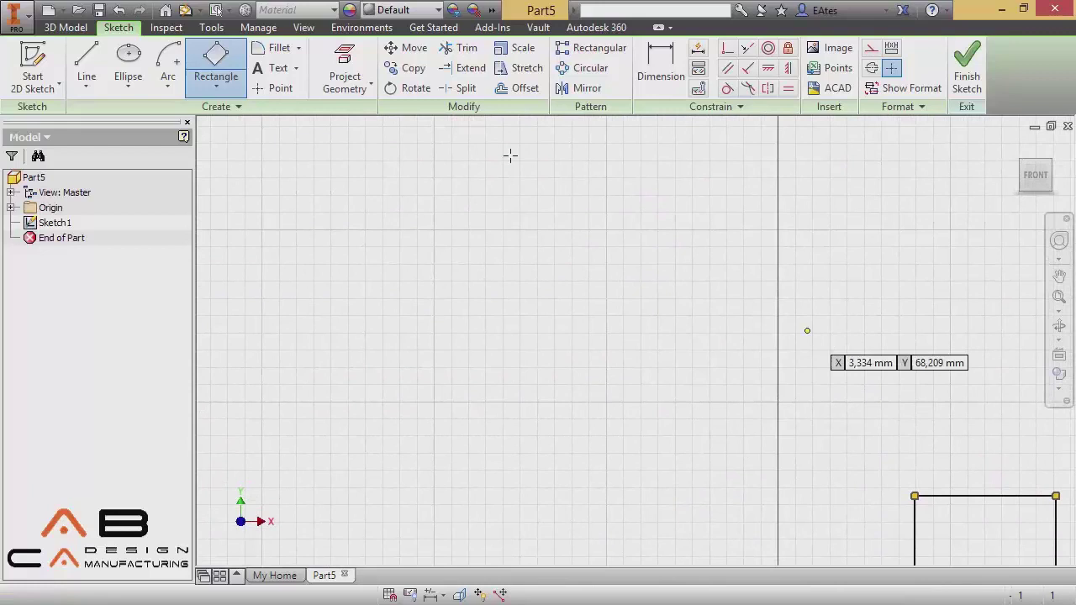
pyautogui.click(216, 85)
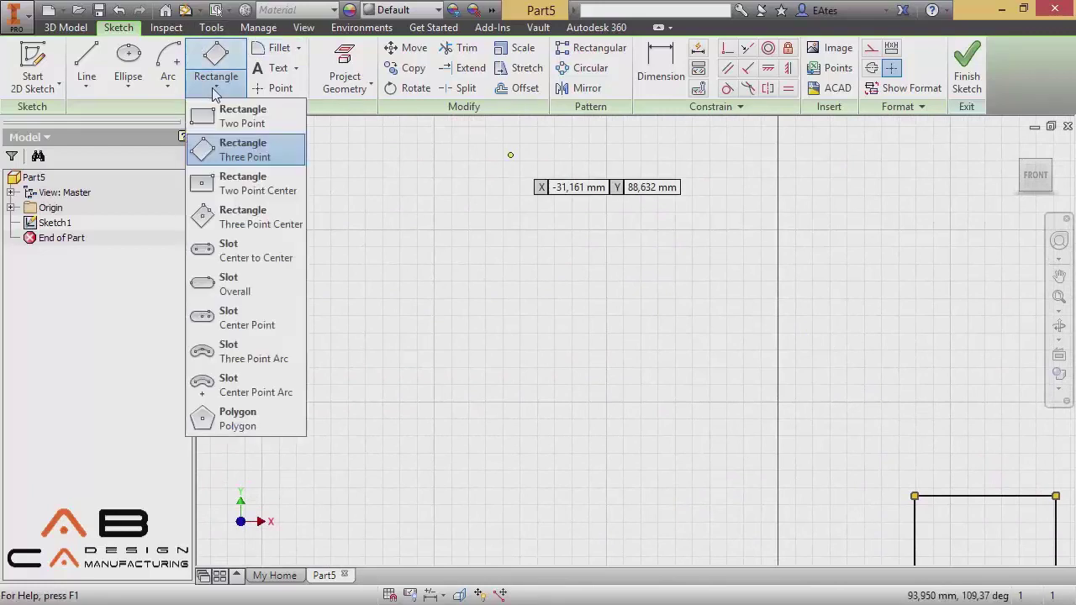
pyautogui.click(241, 187)
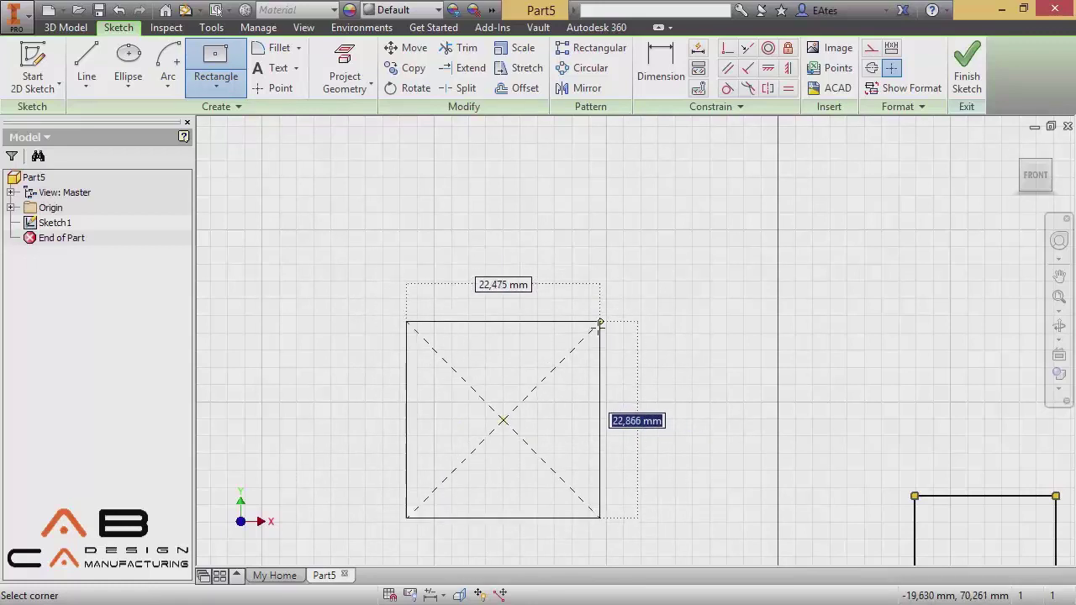
pyautogui.click(606, 317)
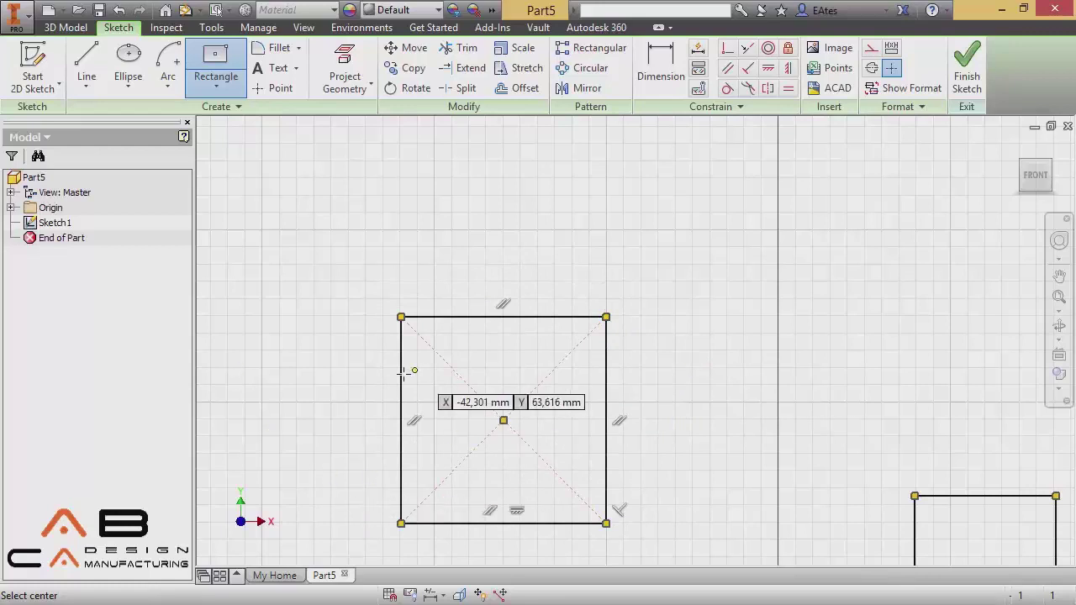
# Draw a three-point center rectangle right of the square, about 40 mm long and 22 mm wide, tilted about 40 degrees.
pyautogui.click(217, 93)
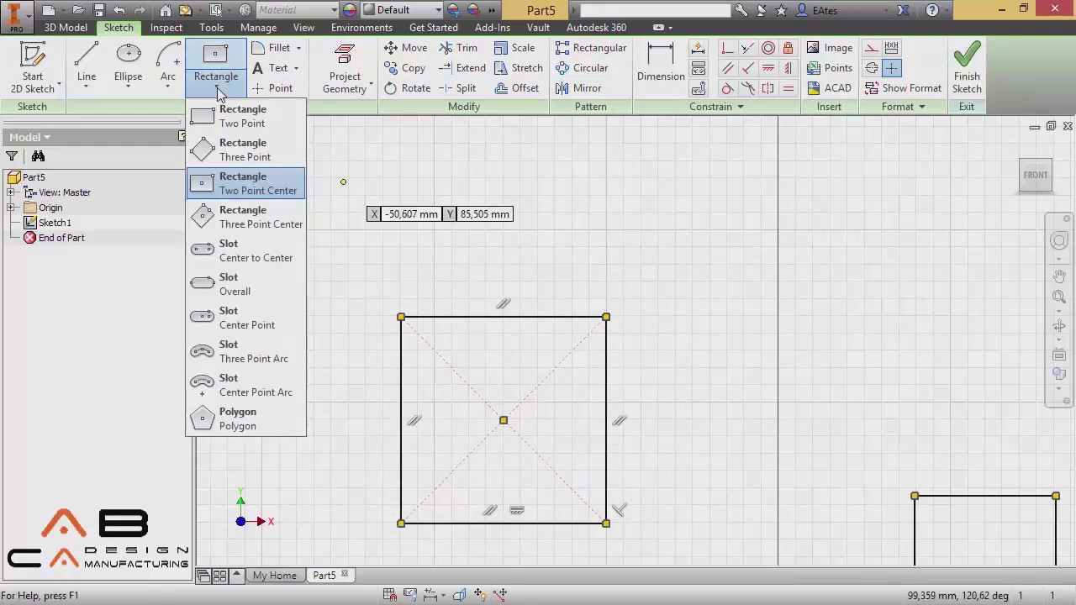
pyautogui.click(261, 220)
pyautogui.moveTo(754, 286)
pyautogui.mouseDown(button='middle')
pyautogui.moveTo(577, 300)
pyautogui.moveTo(572, 314)
pyautogui.mouseUp(button='middle')
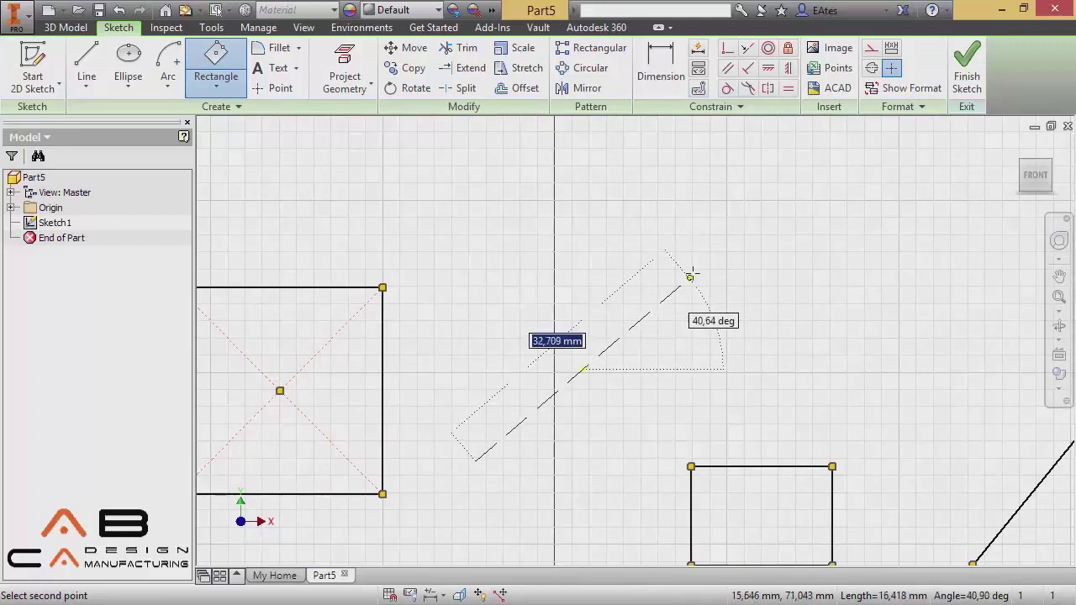
pyautogui.press('Tab')
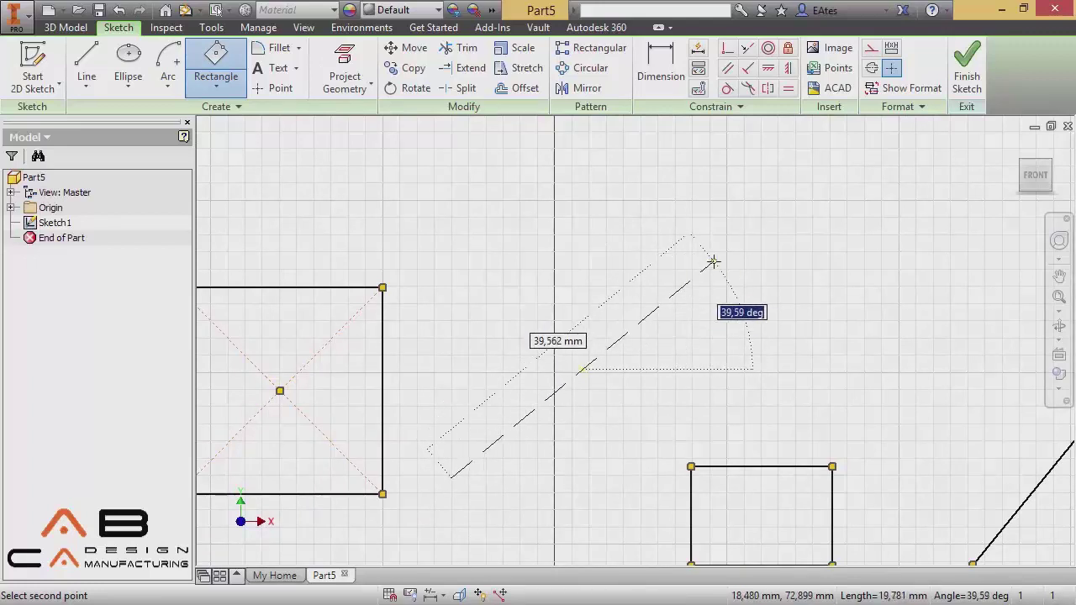
pyautogui.click(713, 263)
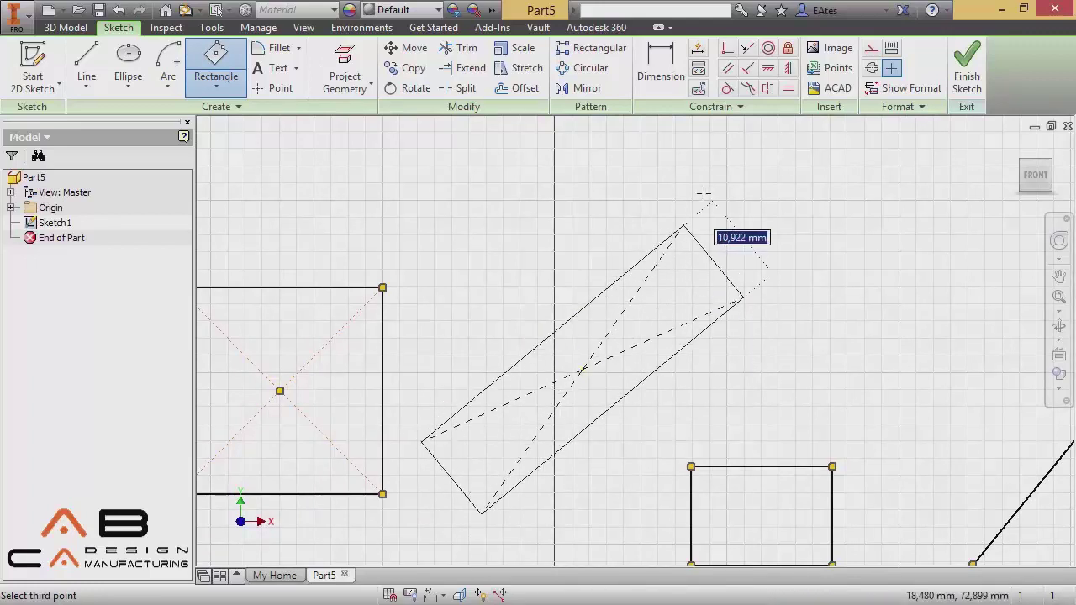
pyautogui.click(641, 222)
# Draw a horizontal center-to-center slot left of the square, about 55 mm between centers and 19 mm wide.
pyautogui.scroll(2, 644, 280)
pyautogui.scroll(-4, 644, 281)
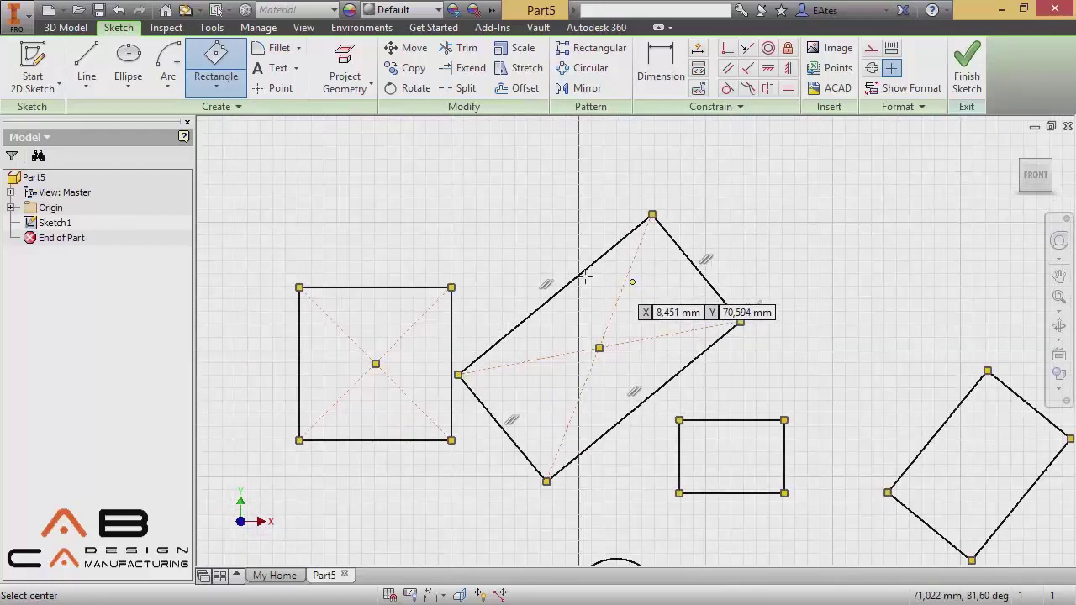
pyautogui.scroll(-3, 586, 278)
pyautogui.moveTo(580, 278); pyautogui.dragTo(998, 278, button='middle')
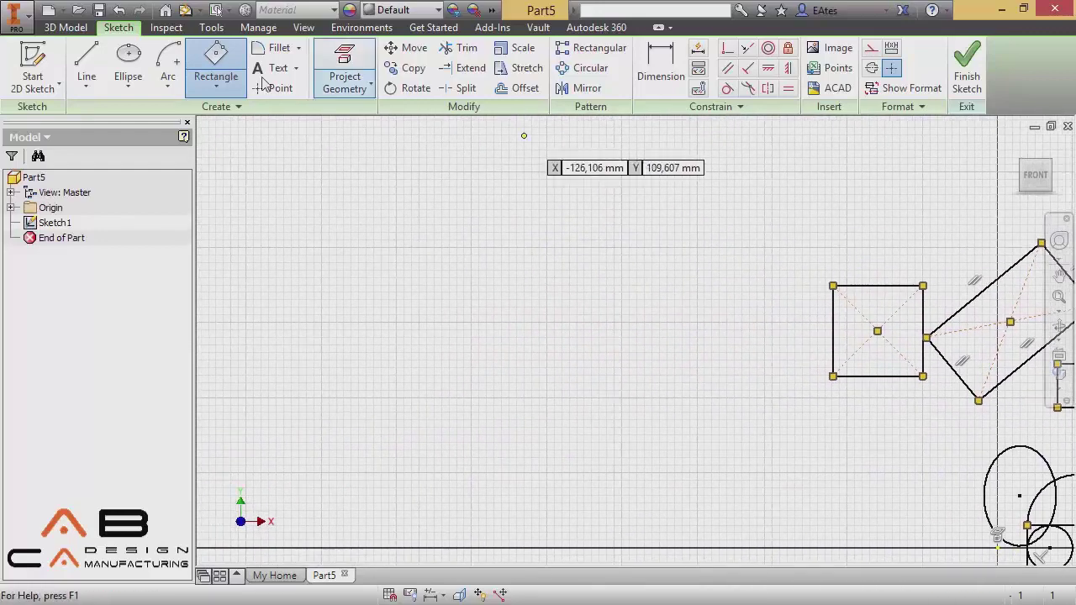
pyautogui.click(204, 89)
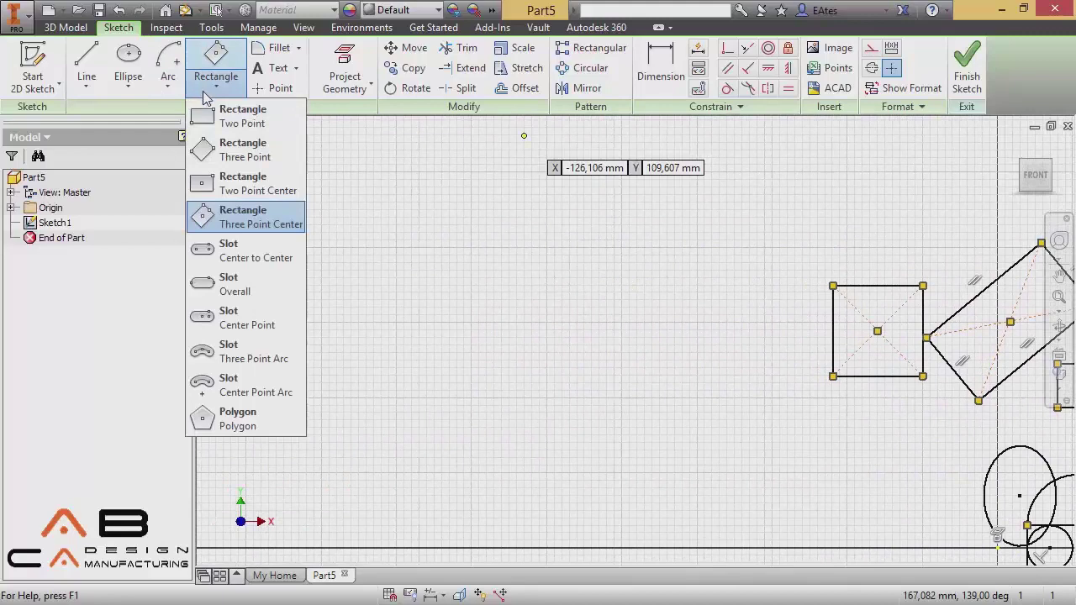
pyautogui.click(248, 256)
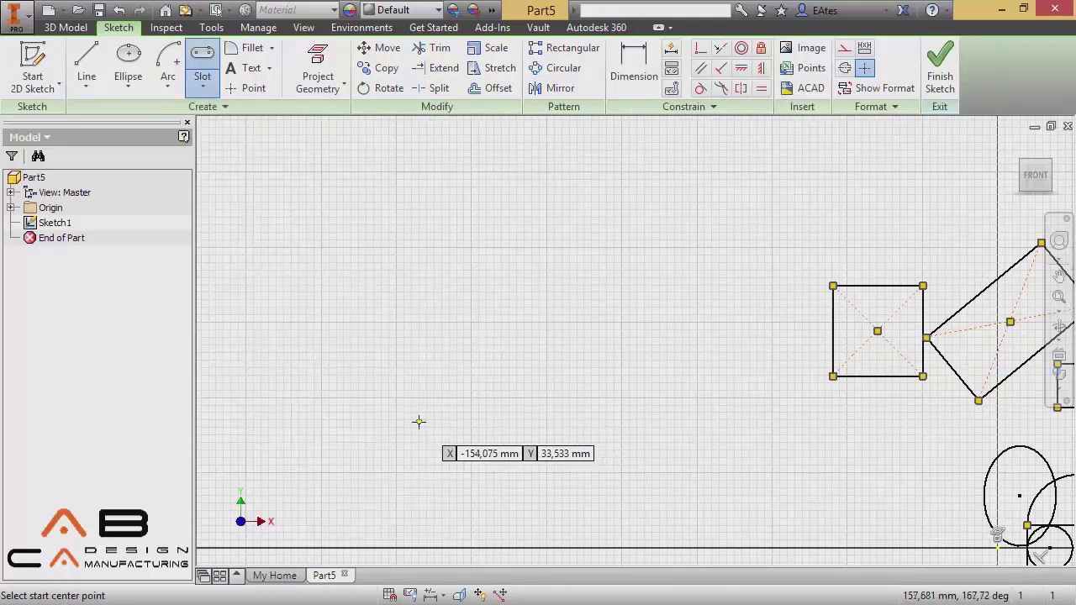
pyautogui.click(418, 421)
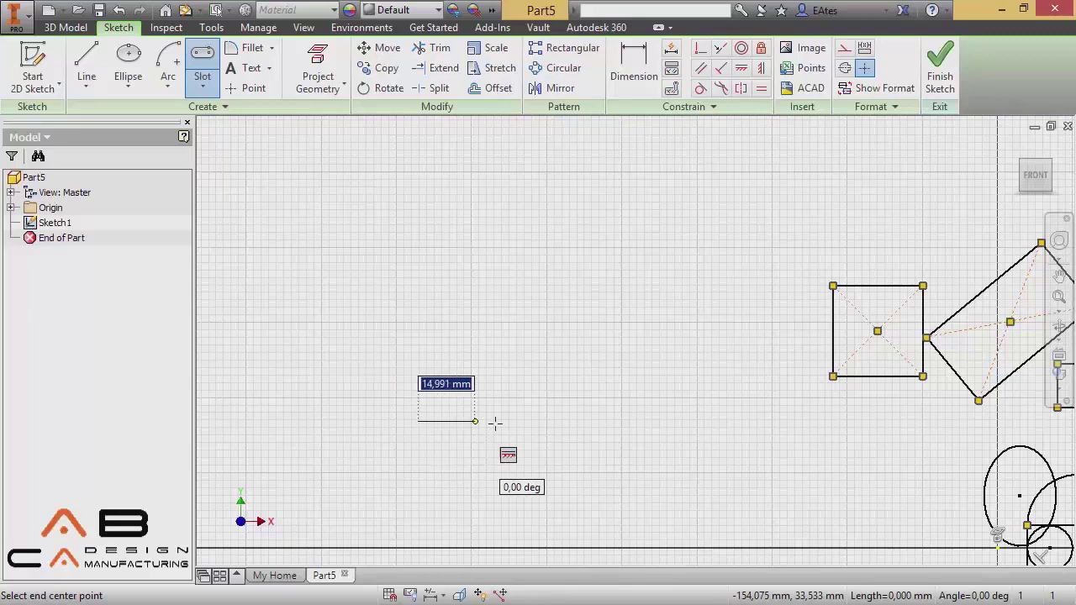
pyautogui.click(626, 423)
pyautogui.click(624, 385)
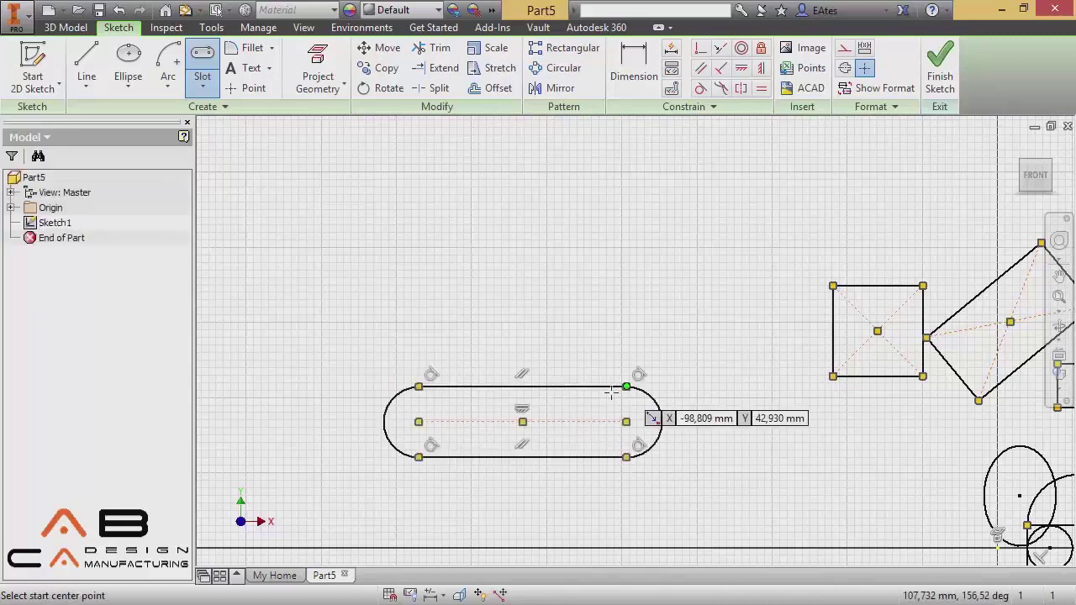
# Draw a horizontal overall slot about 72 mm long and 19 mm wide directly above the center-to-center slot.
pyautogui.click(202, 93)
pyautogui.click(216, 284)
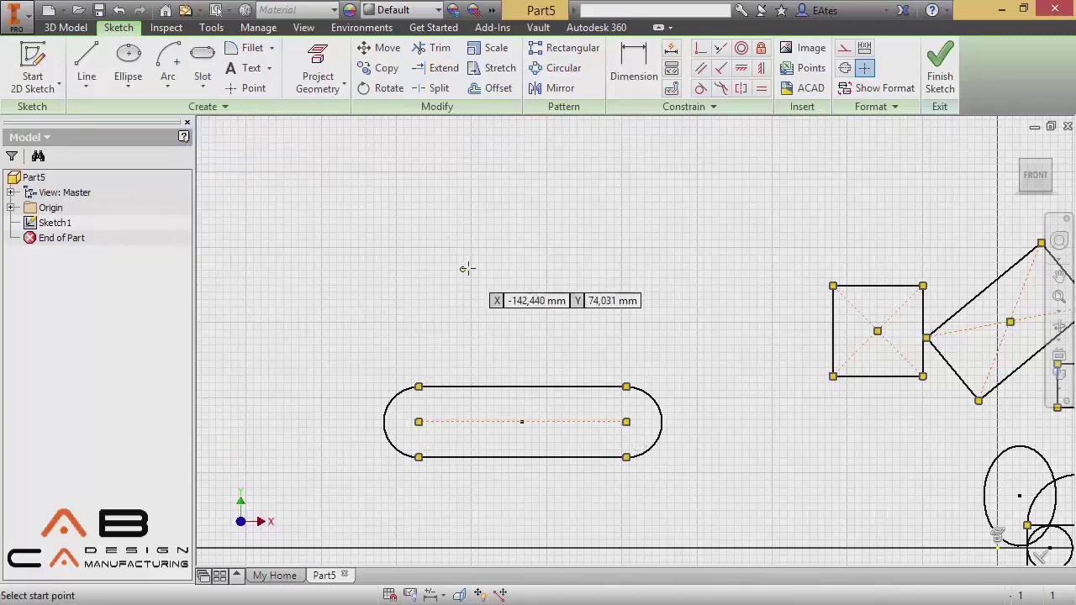
pyautogui.moveTo(467, 269); pyautogui.dragTo(439, 319, button='middle')
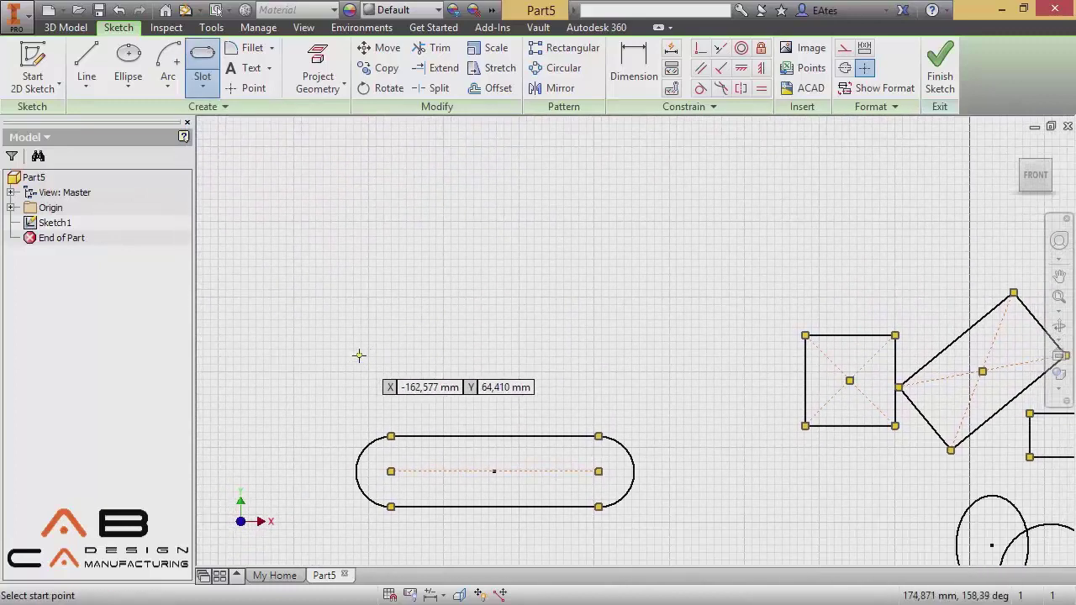
pyautogui.click(359, 355)
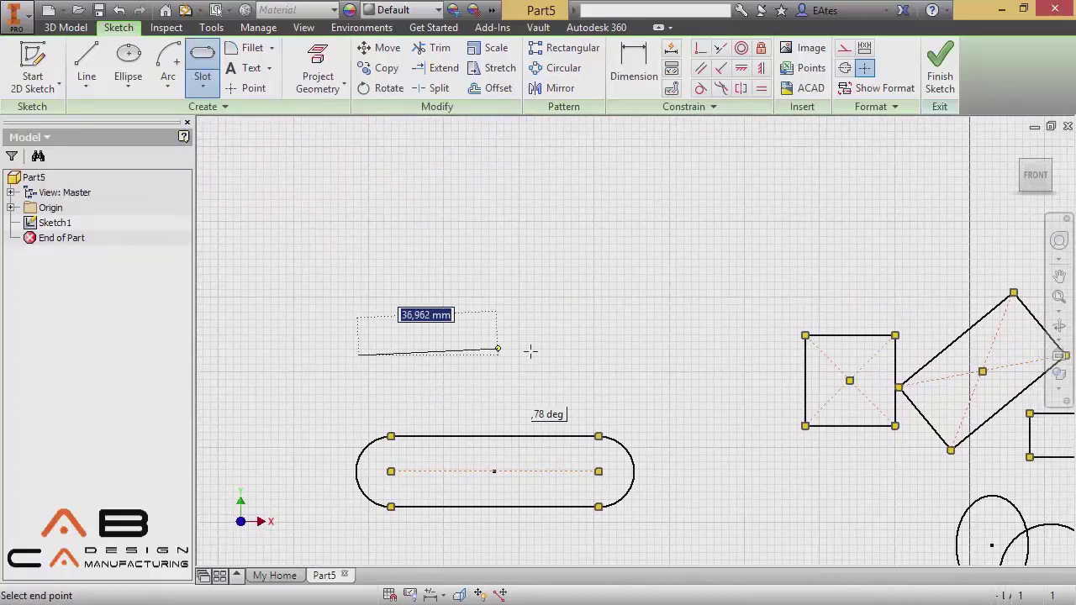
pyautogui.click(630, 355)
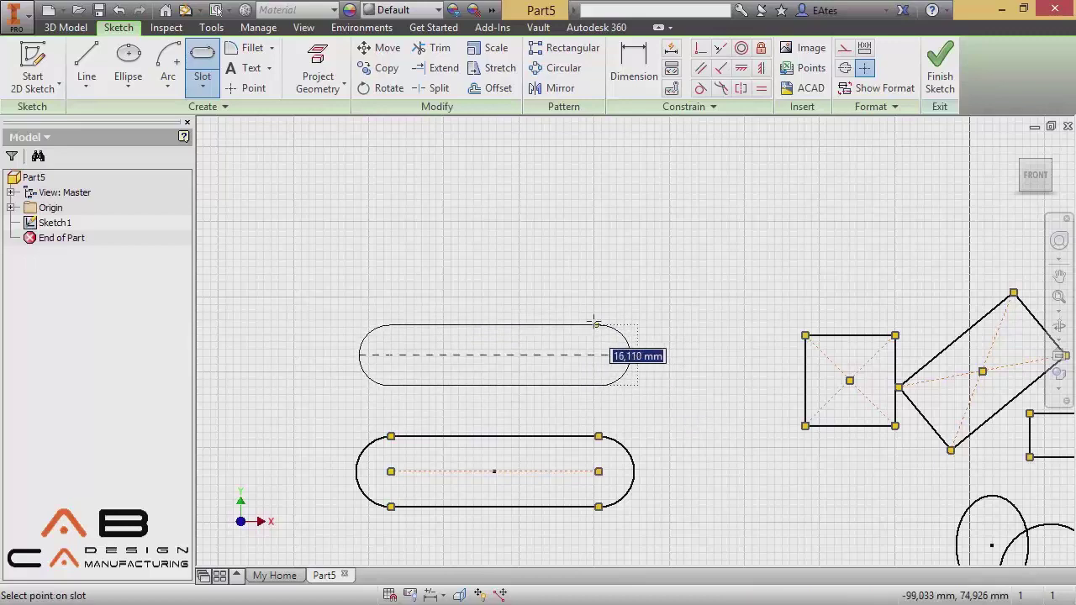
pyautogui.click(591, 319)
# Draw a three-point arc slot about 15 mm wide above the overall slot, with its ends level and the arc bulging upward.
pyautogui.moveTo(595, 255); pyautogui.dragTo(598, 353, button='middle')
pyautogui.click(203, 87)
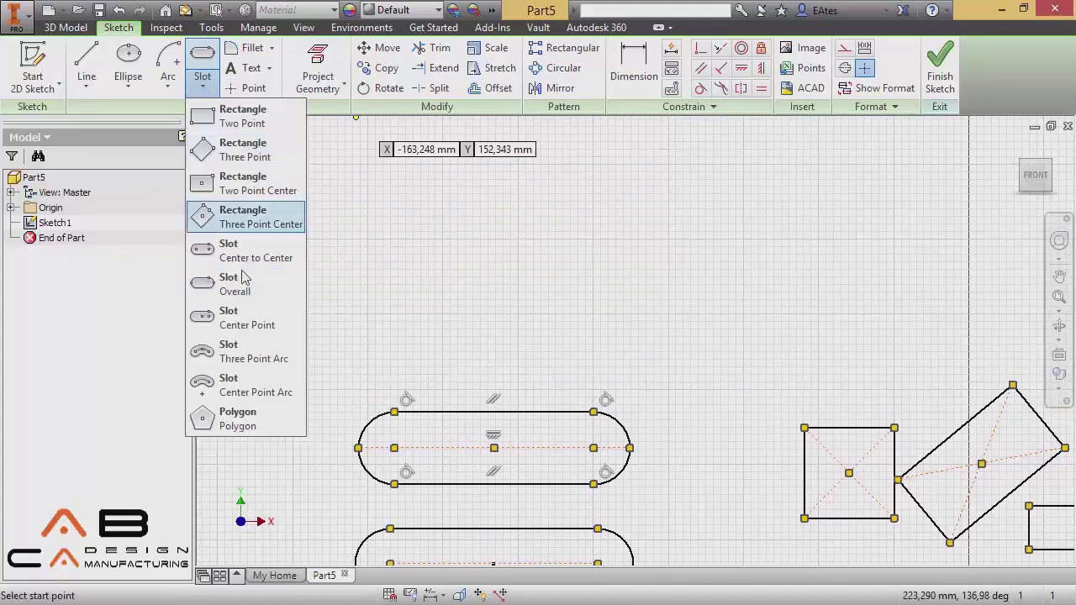
pyautogui.click(252, 360)
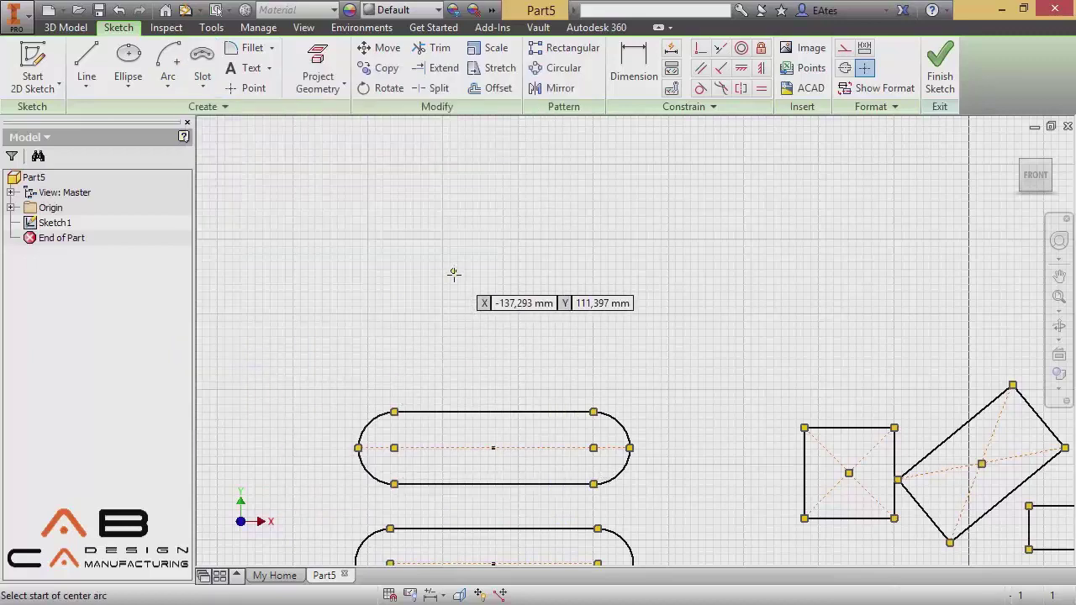
pyautogui.moveTo(464, 293); pyautogui.dragTo(459, 396, button='middle')
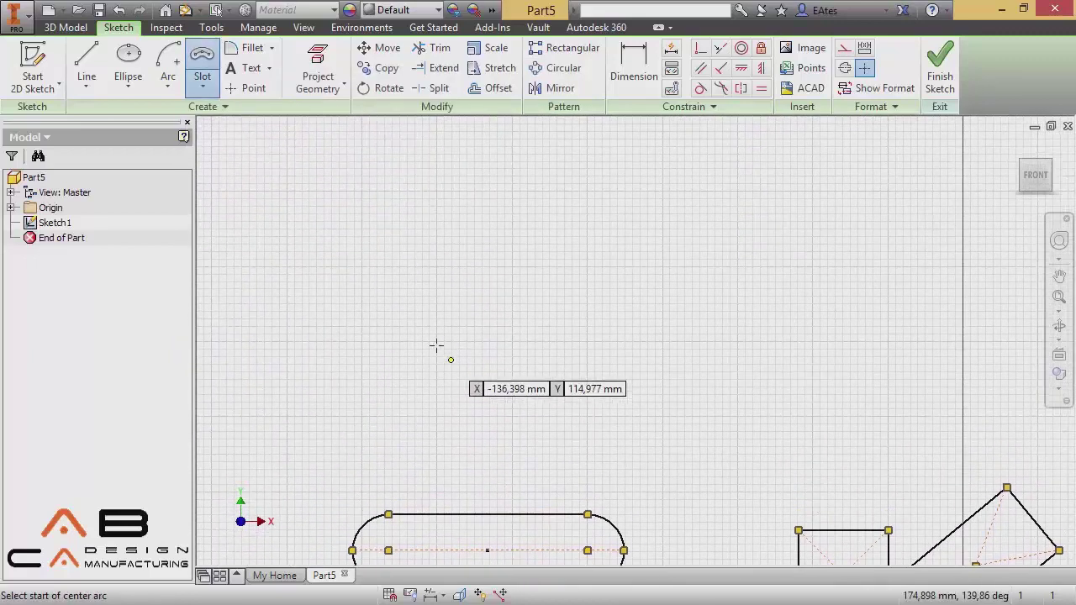
pyautogui.click(361, 342)
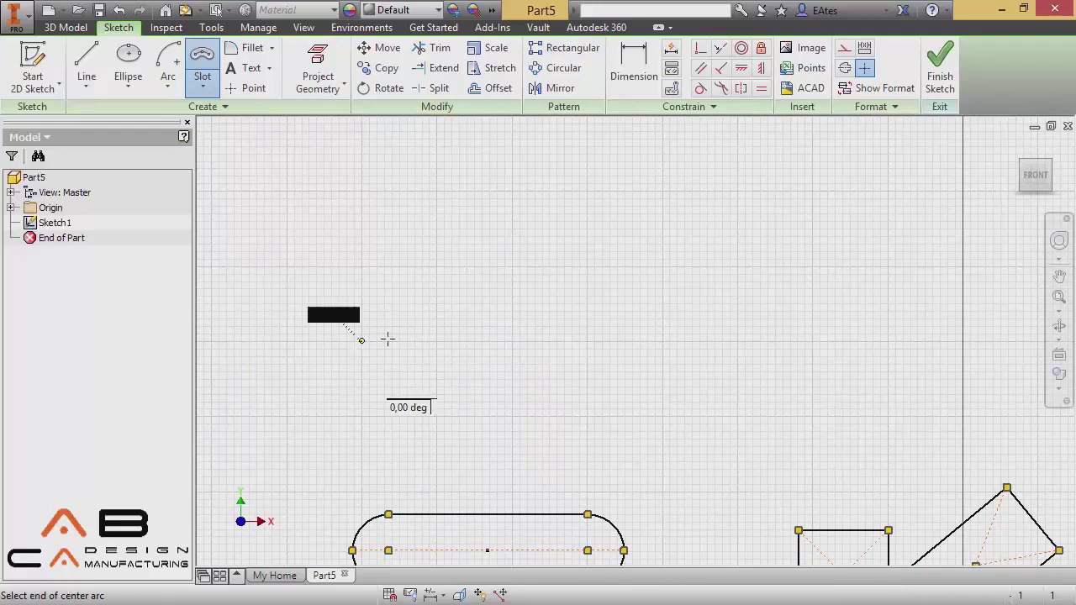
pyautogui.click(610, 341)
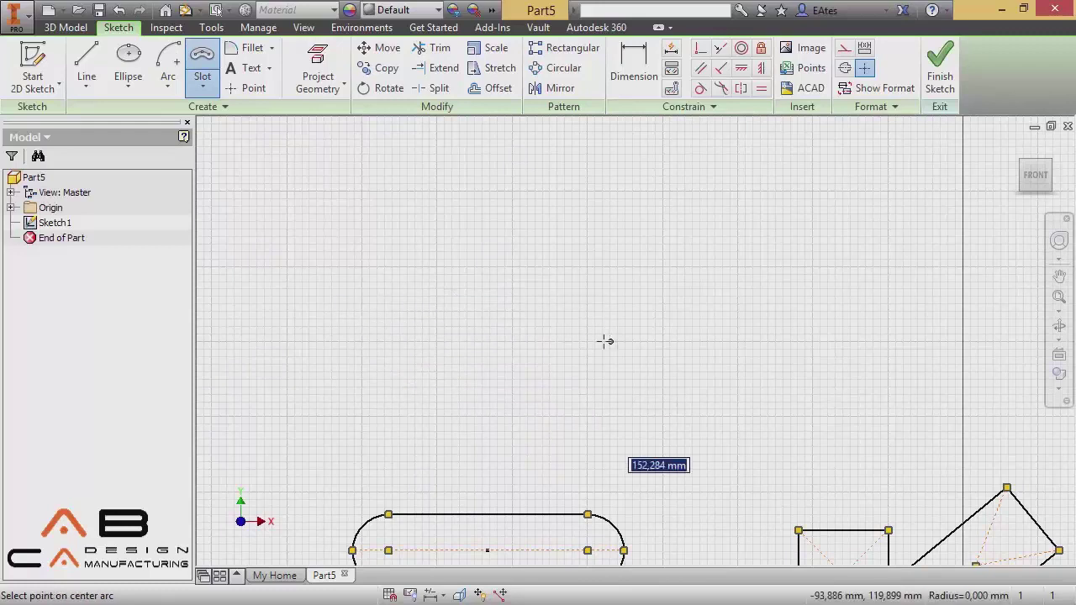
pyautogui.click(489, 294)
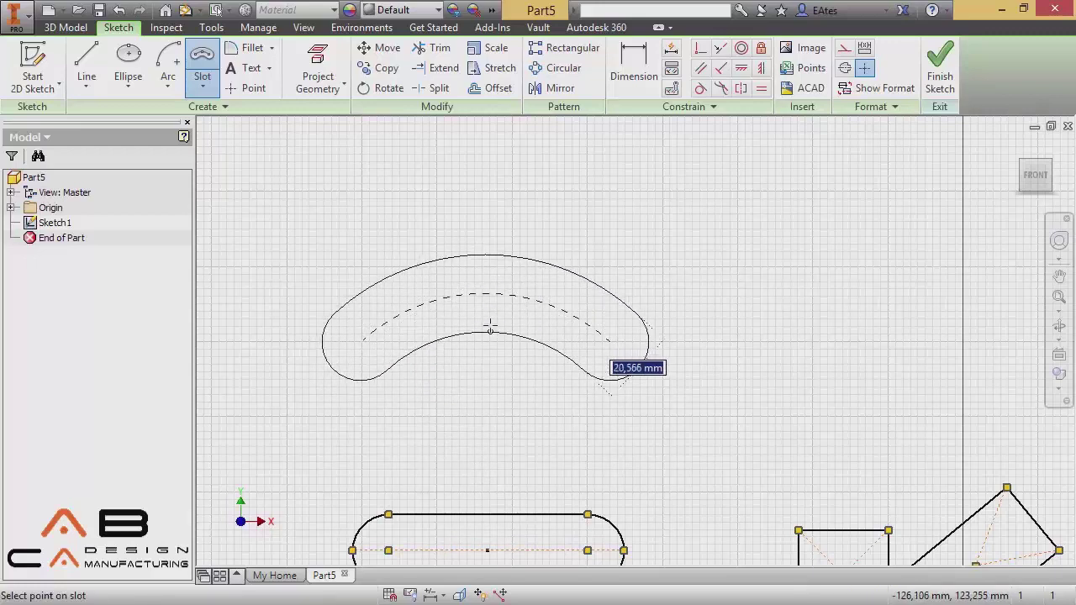
pyautogui.click(488, 320)
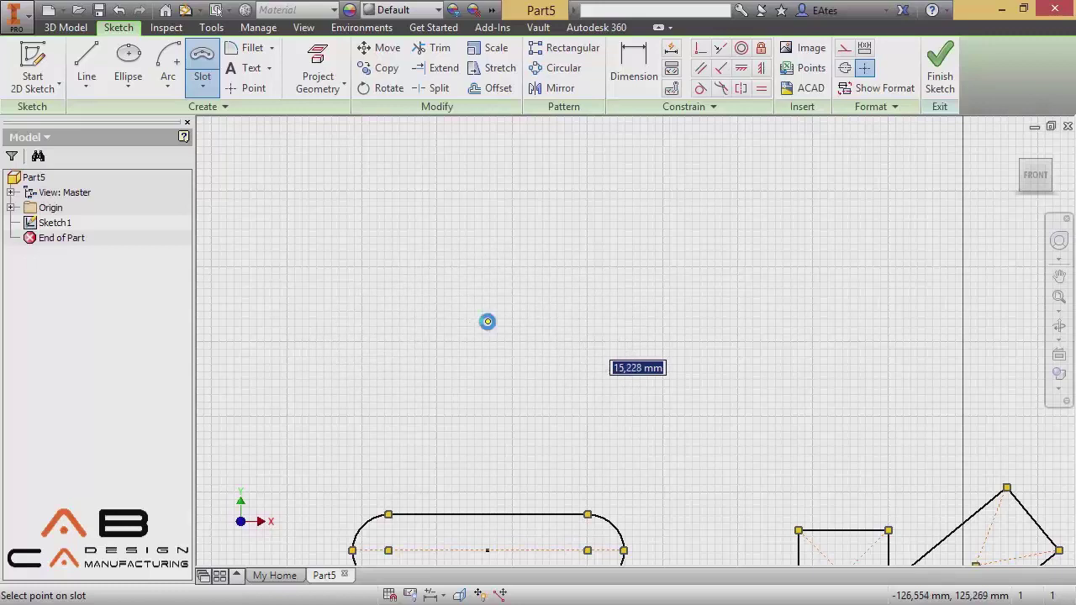
# Draw a center point arc slot across the vertical axis, with a centerline radius of about 63 mm and a width of about 15 mm.
pyautogui.click(201, 90)
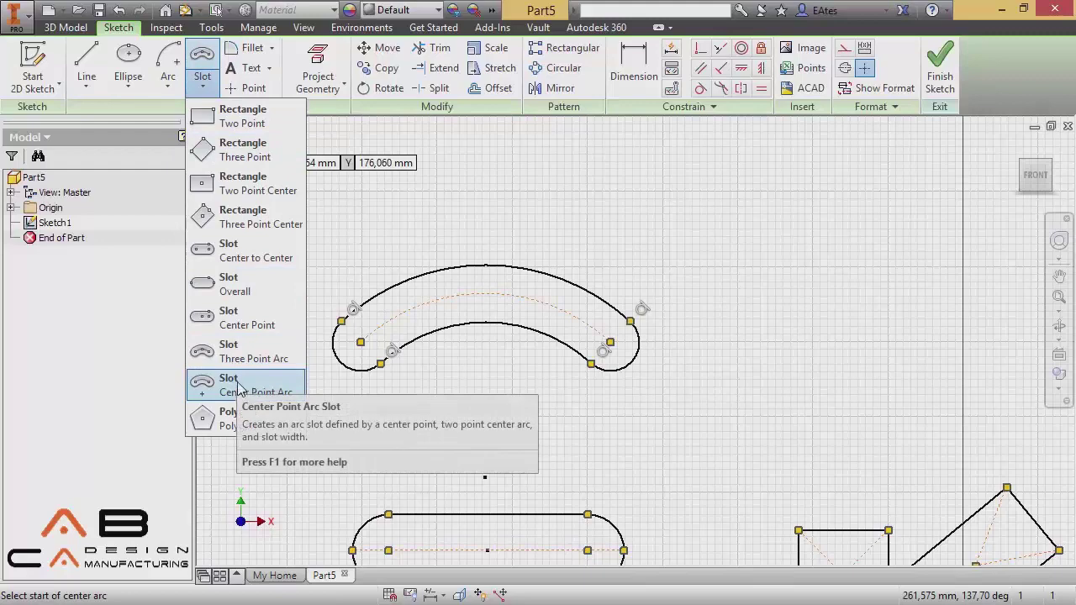
pyautogui.click(239, 386)
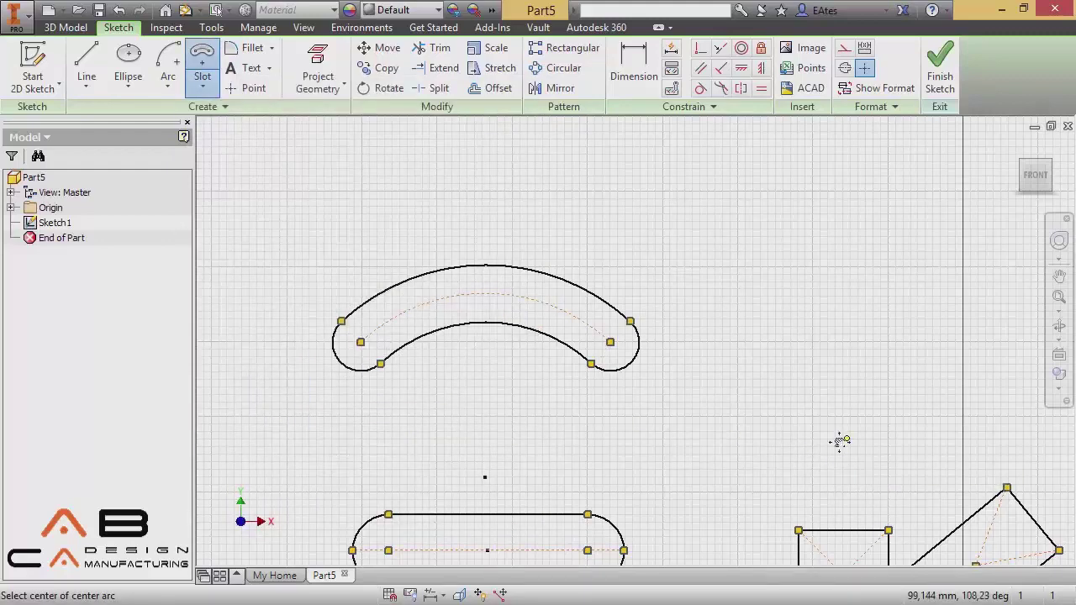
pyautogui.moveTo(841, 441); pyautogui.dragTo(532, 489, button='middle')
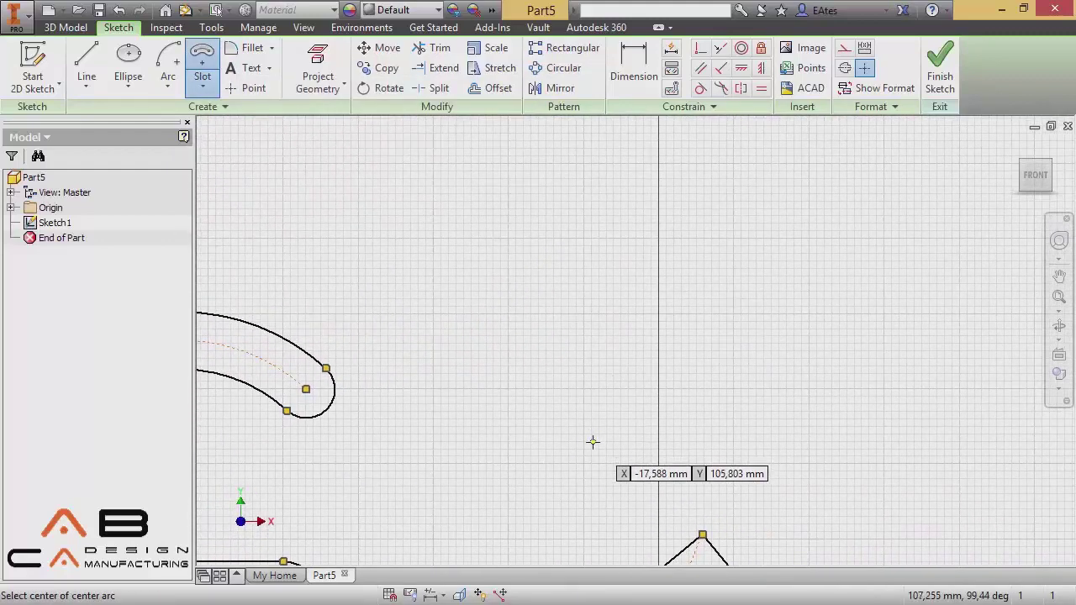
pyautogui.click(592, 441)
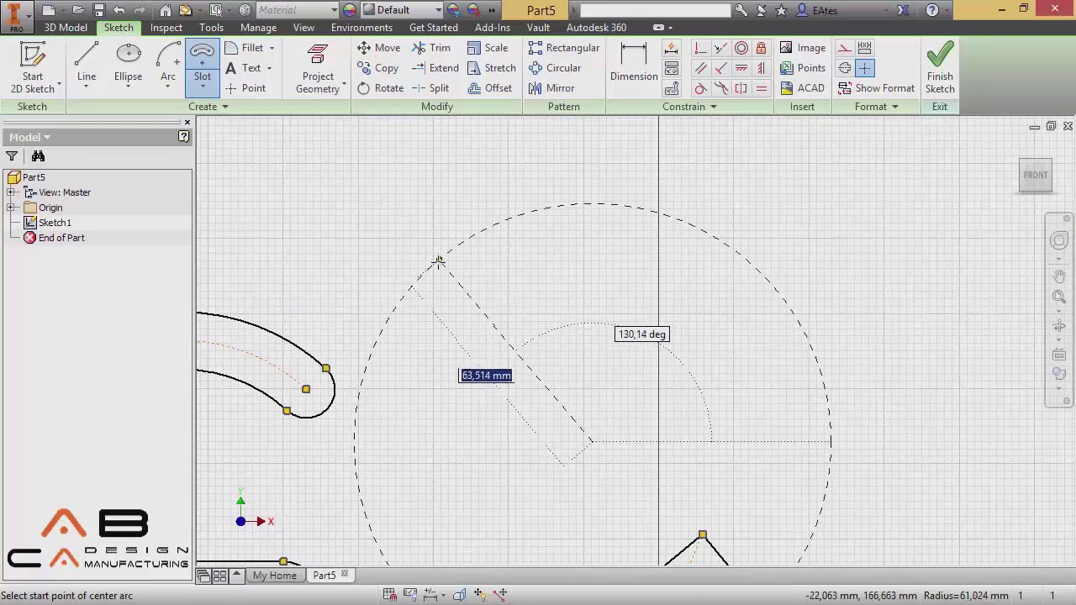
pyautogui.click(436, 263)
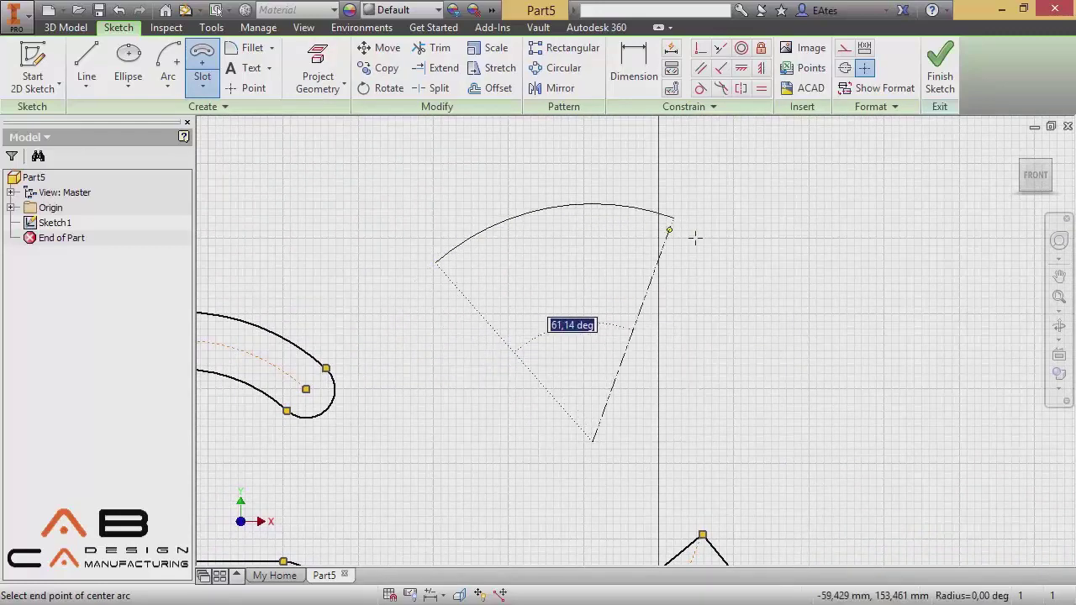
pyautogui.click(759, 273)
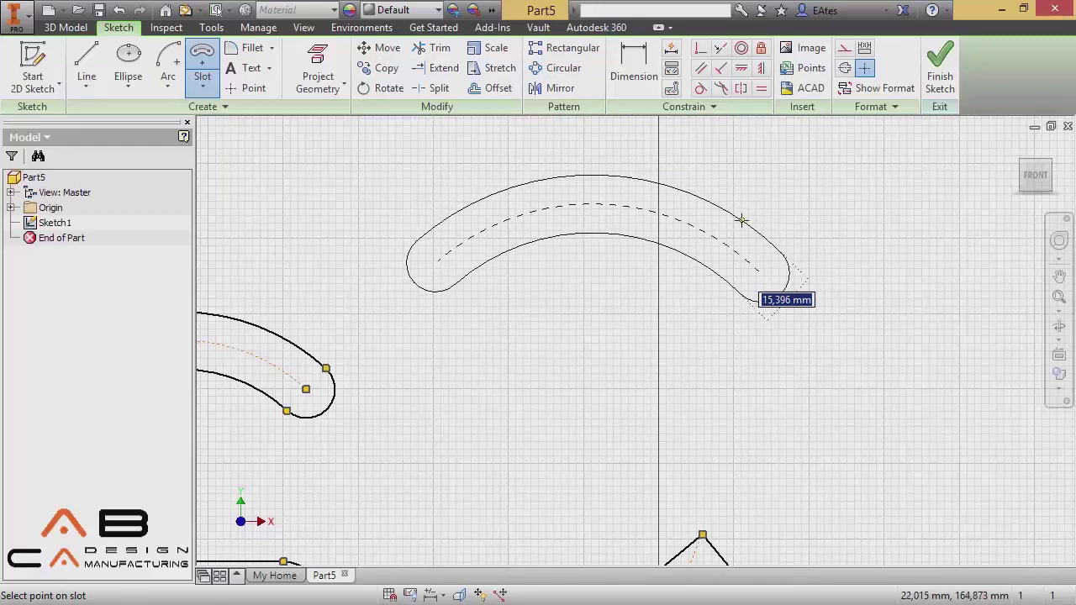
pyautogui.click(741, 220)
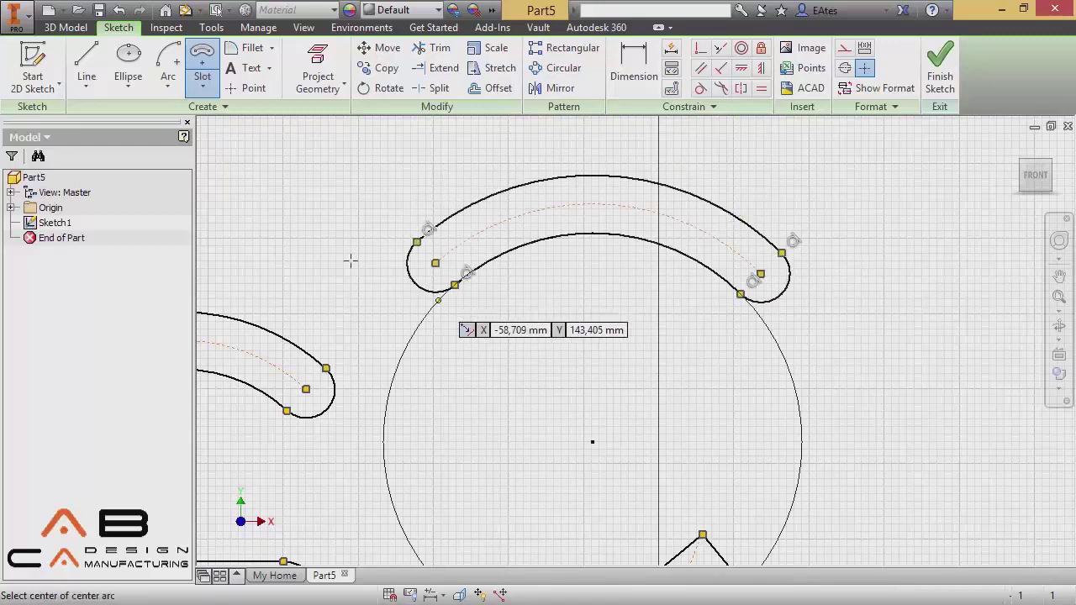
# Draw an inscribed hexagon below the center point arc slot and a smaller circumscribed hexagon to its right, about 35 mm across flats.
pyautogui.click(203, 98)
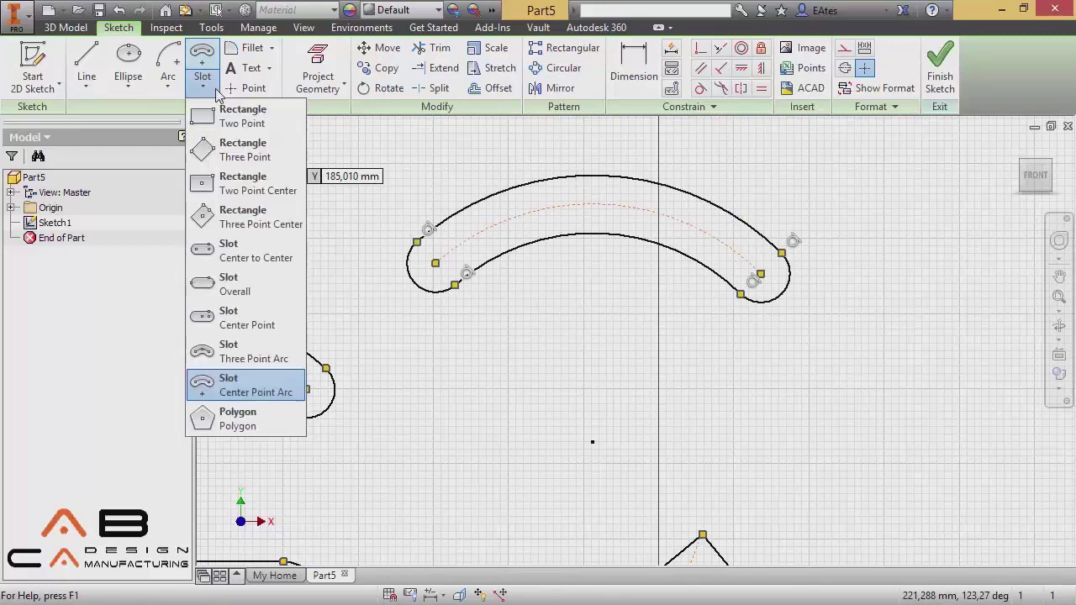
pyautogui.click(234, 421)
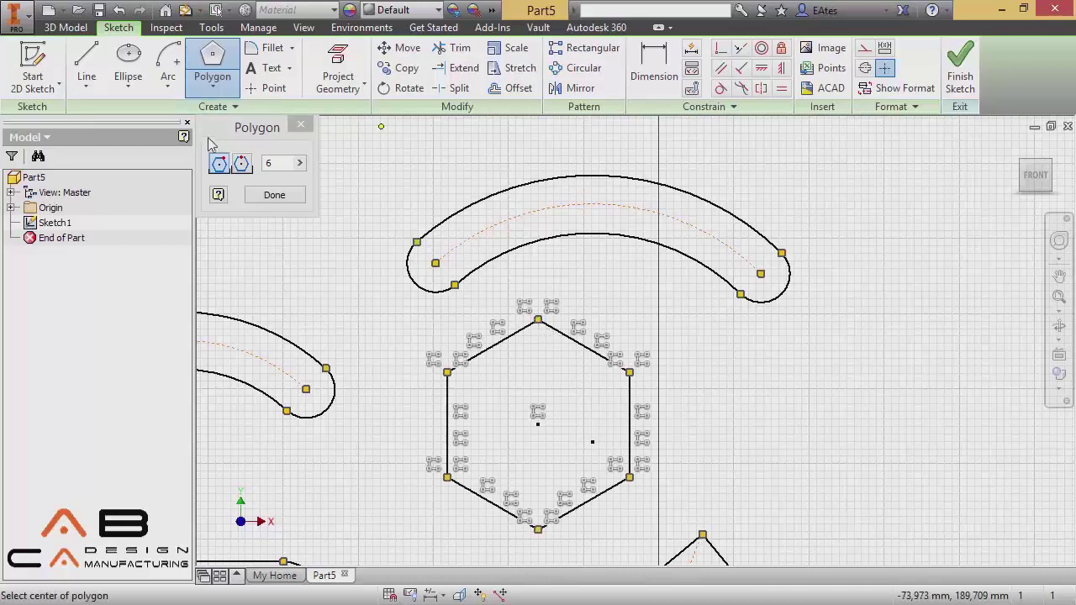
pyautogui.click(241, 163)
pyautogui.click(752, 445)
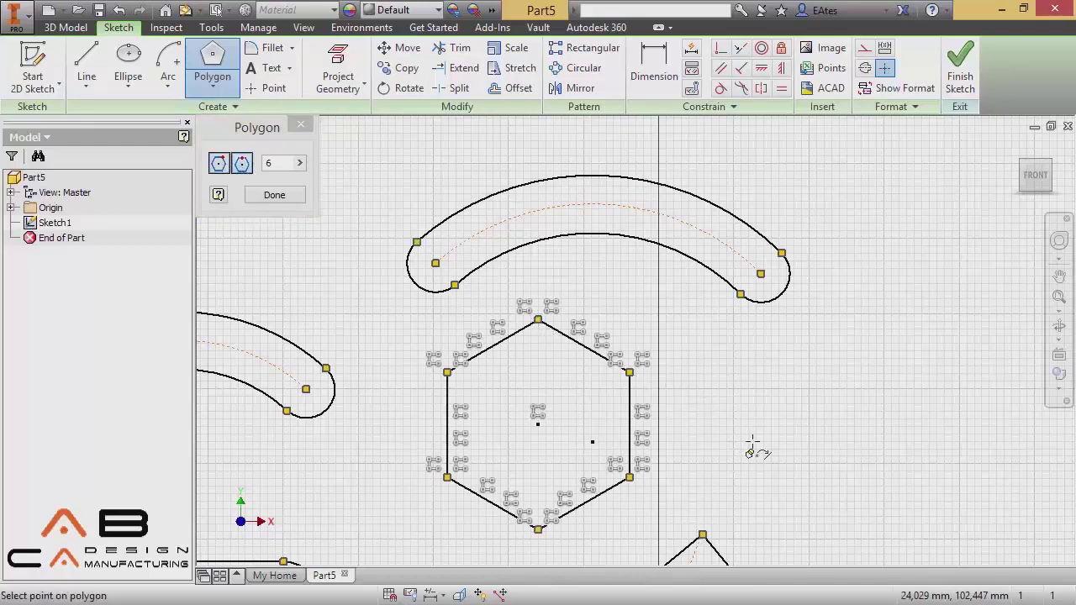
pyautogui.click(748, 388)
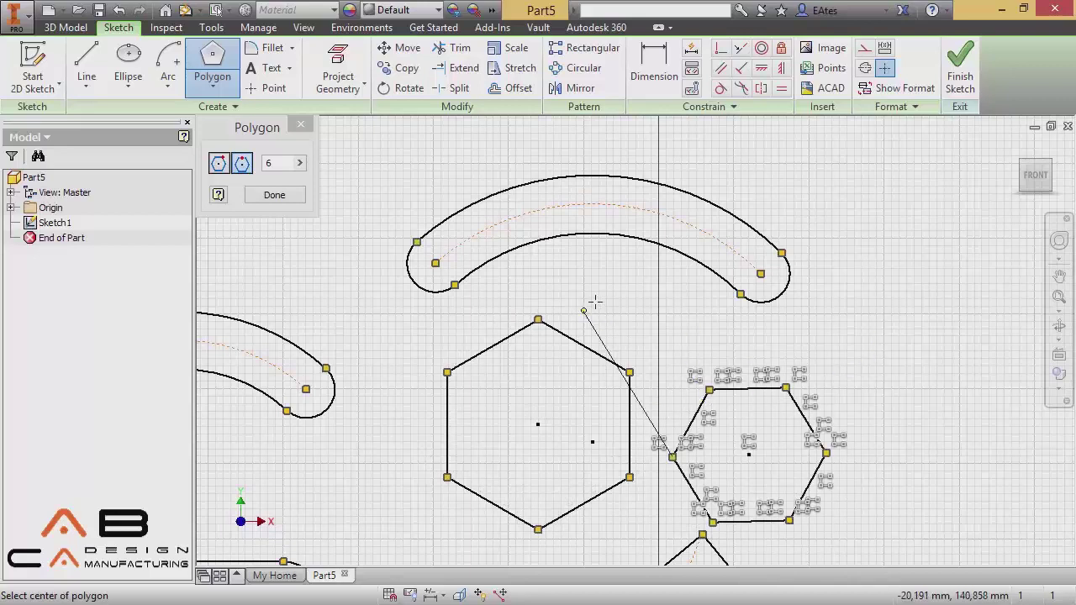
pyautogui.click(254, 194)
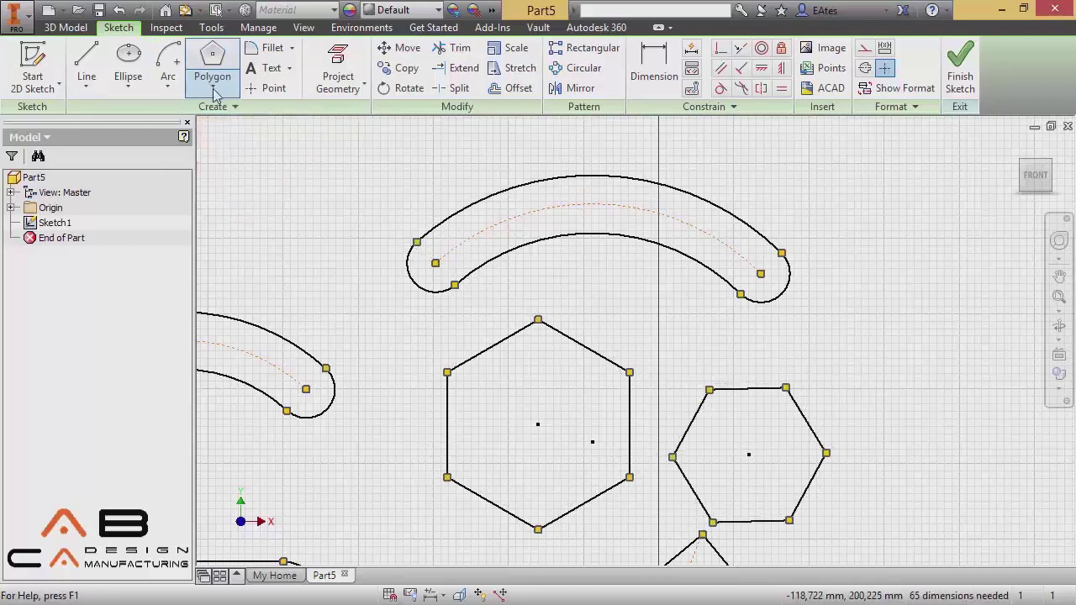
pyautogui.click(292, 51)
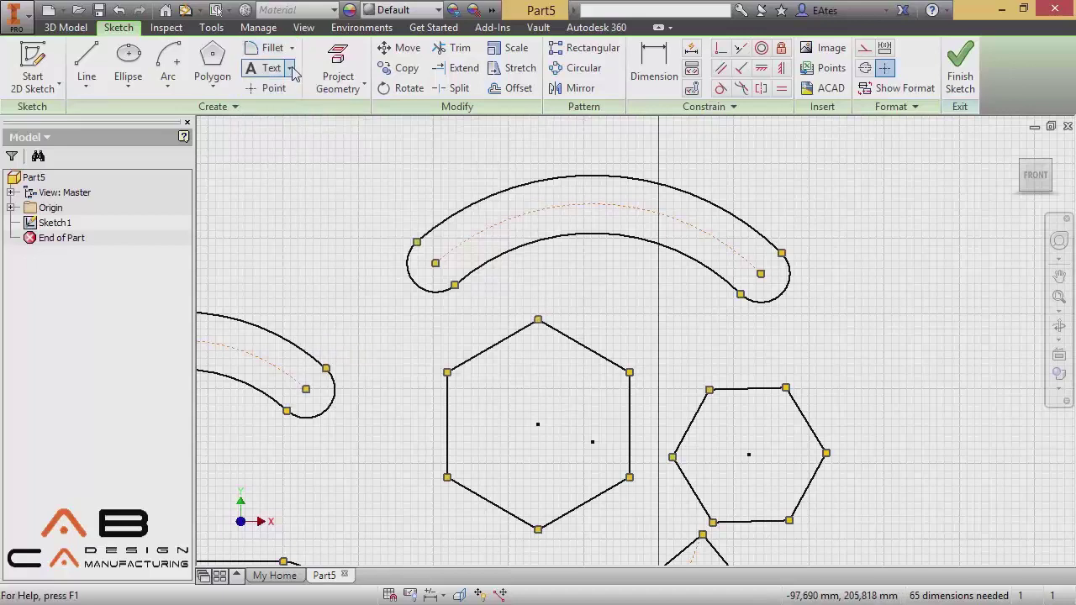
pyautogui.click(291, 68)
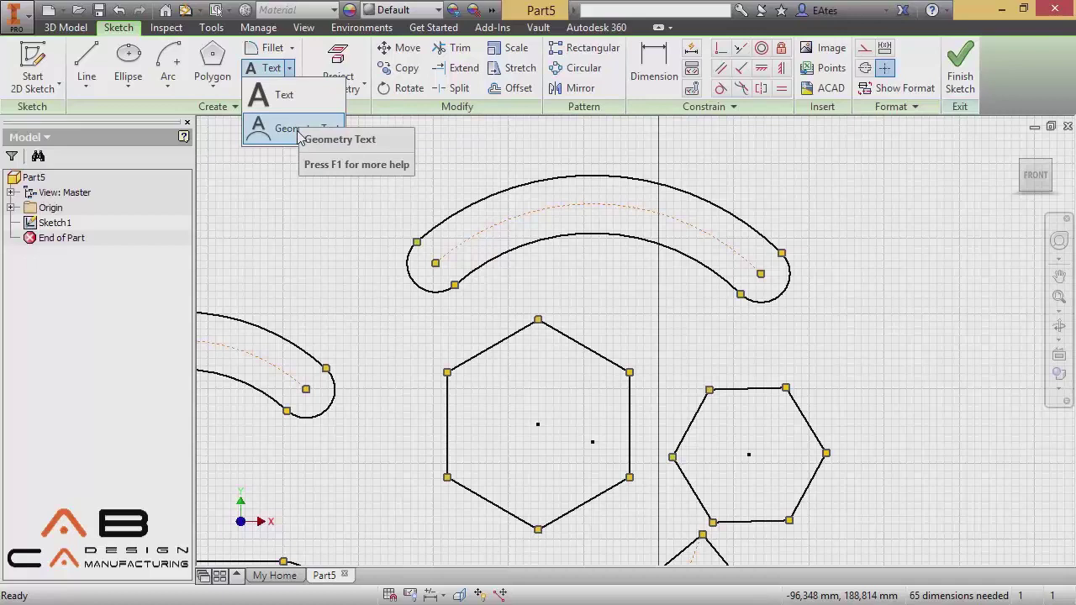
pyautogui.click(294, 189)
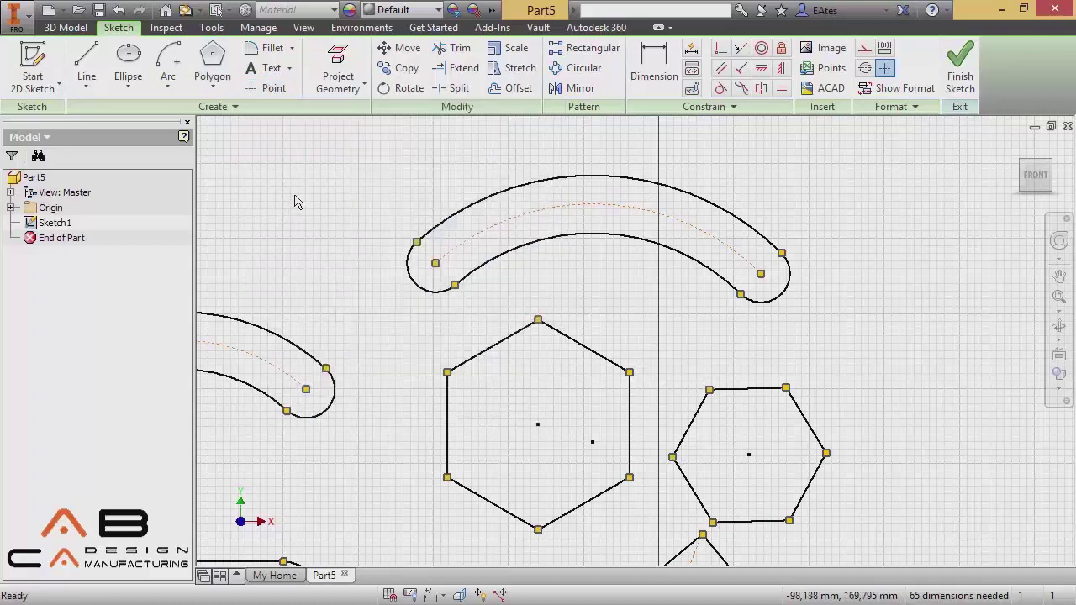
pyautogui.click(340, 96)
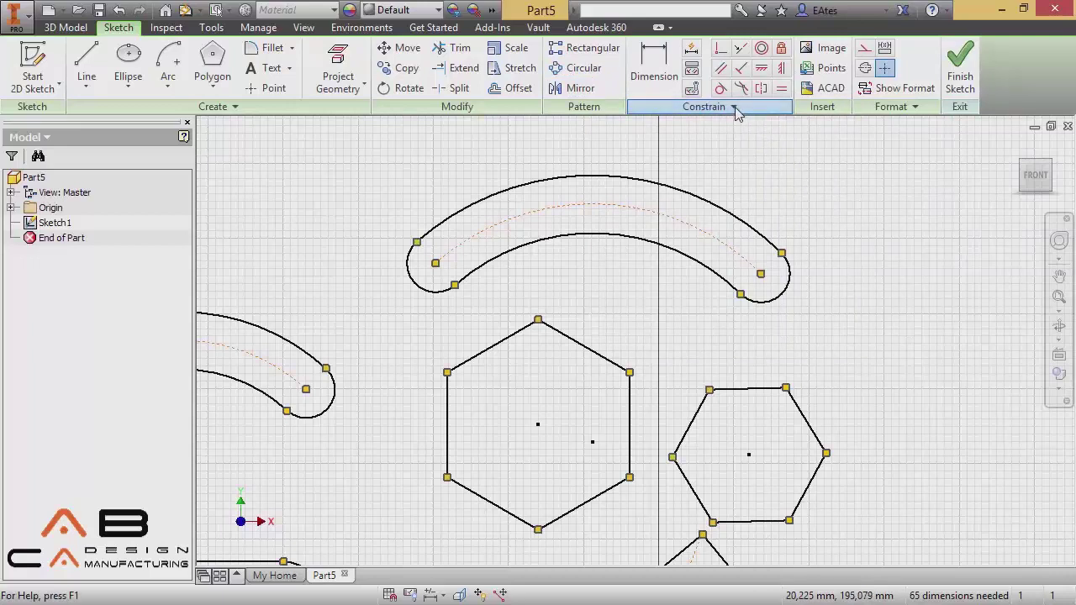
pyautogui.click(707, 107)
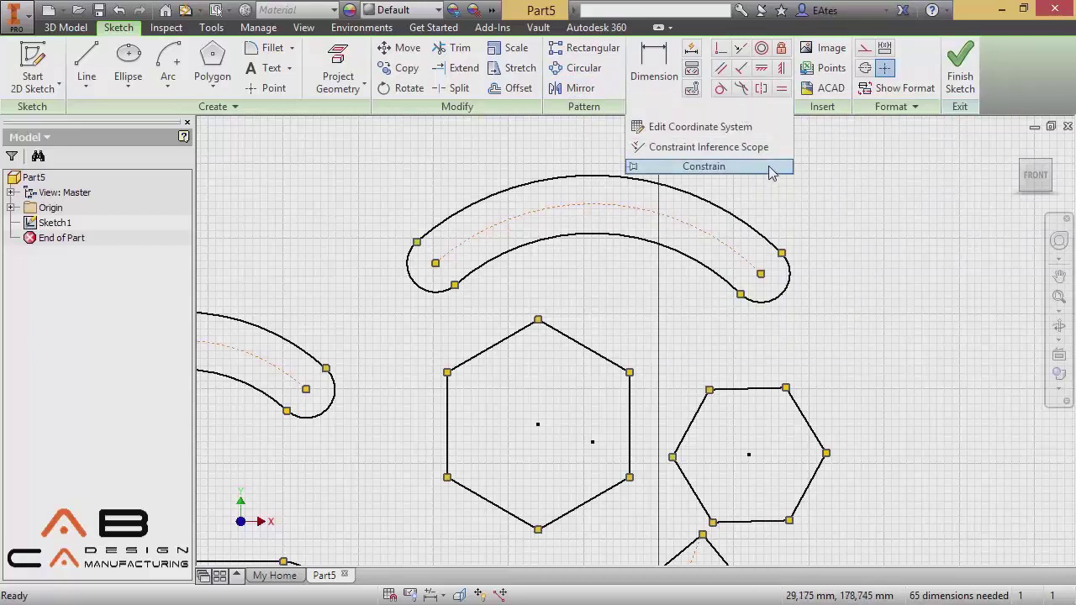
# Dimension the distance between the upper and lower edges of the smaller hexagon, accepting the proposed value.
pyautogui.click(643, 68)
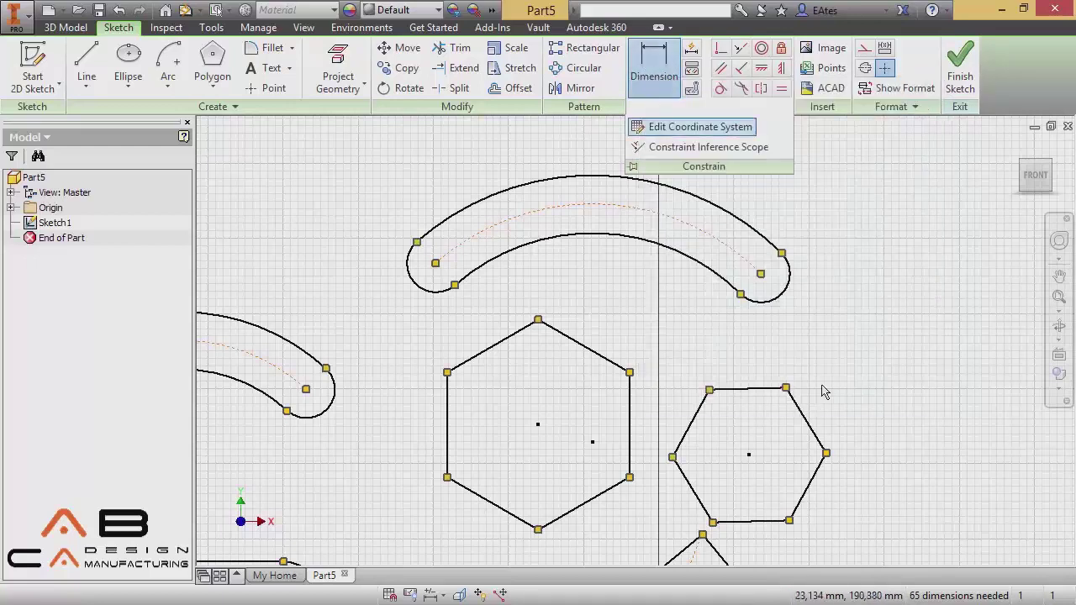
pyautogui.click(765, 390)
pyautogui.click(781, 522)
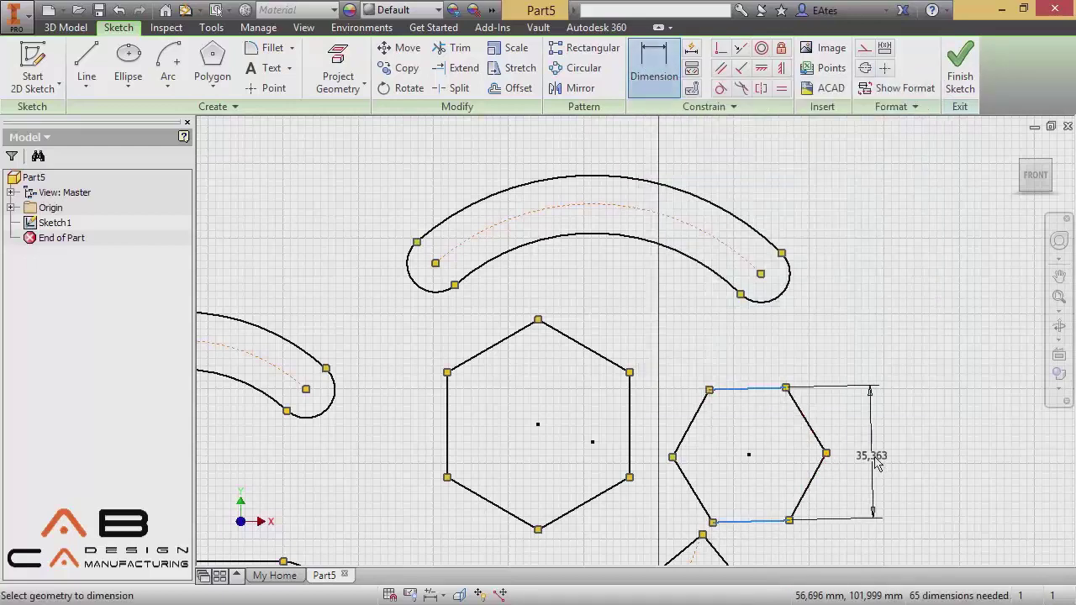
pyautogui.click(887, 454)
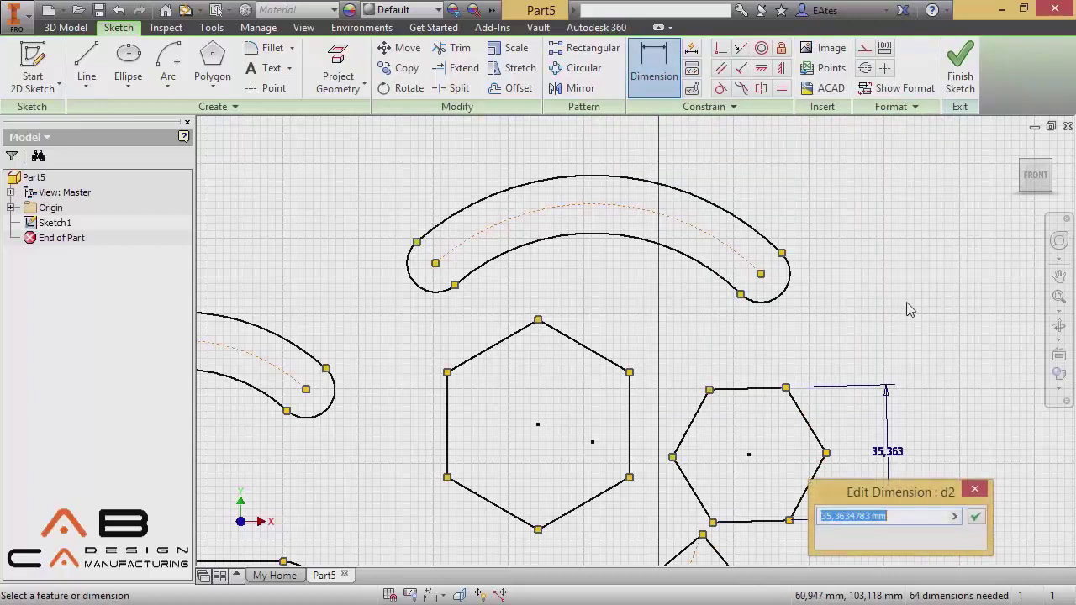
pyautogui.click(975, 516)
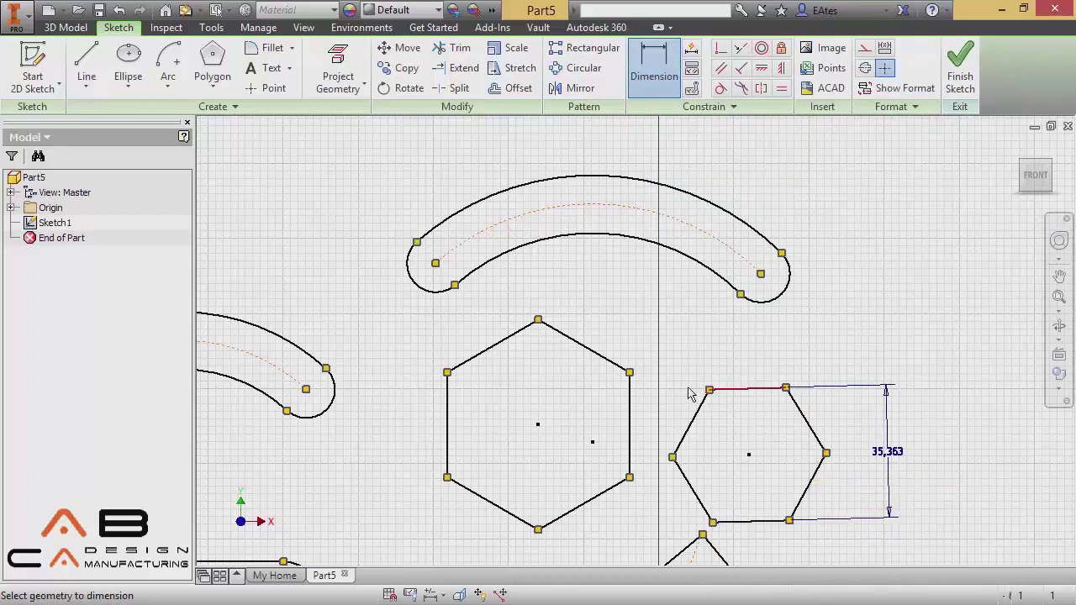
# Add a vertical dimension to the upper-left edge of the larger hexagon, accepting the proposed value.
pyautogui.click(529, 326)
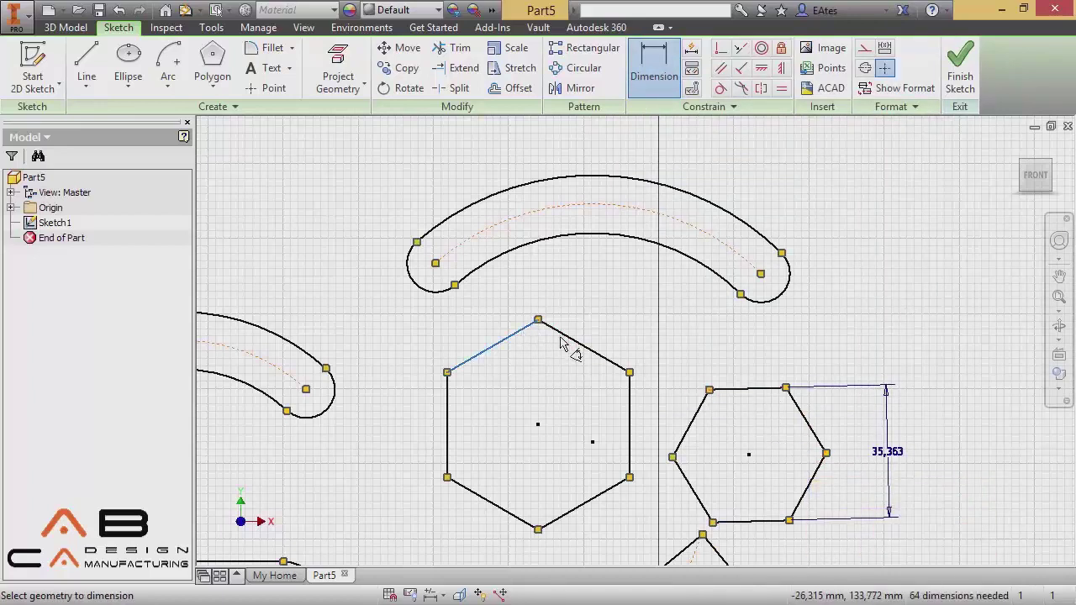
pyautogui.click(543, 368)
pyautogui.click(646, 402)
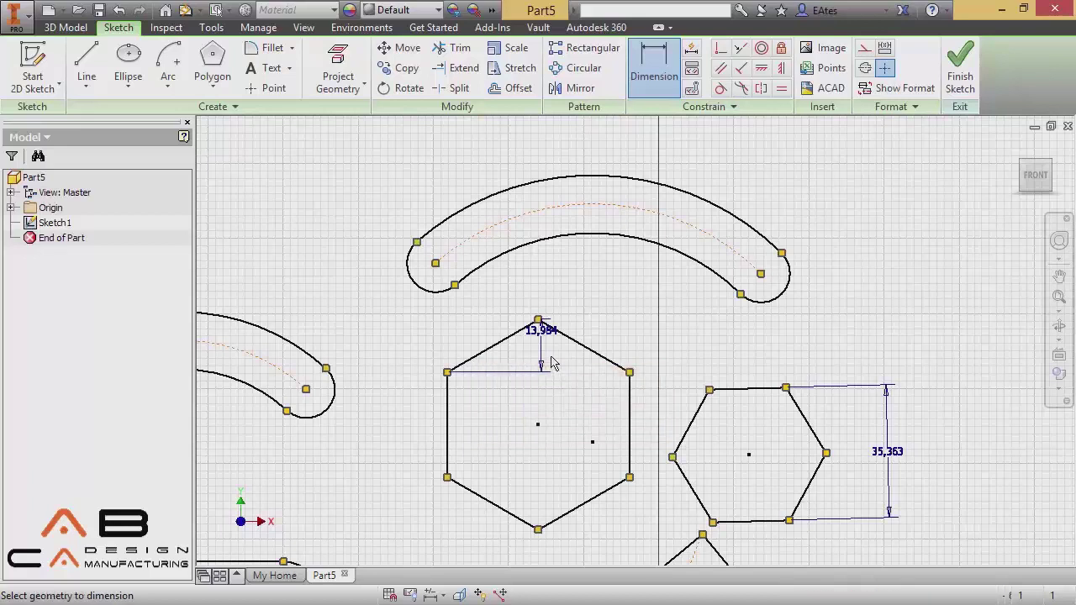
# Dimension the radius of the right end arc of the center point arc slot, accepting the proposed value.
pyautogui.click(769, 301)
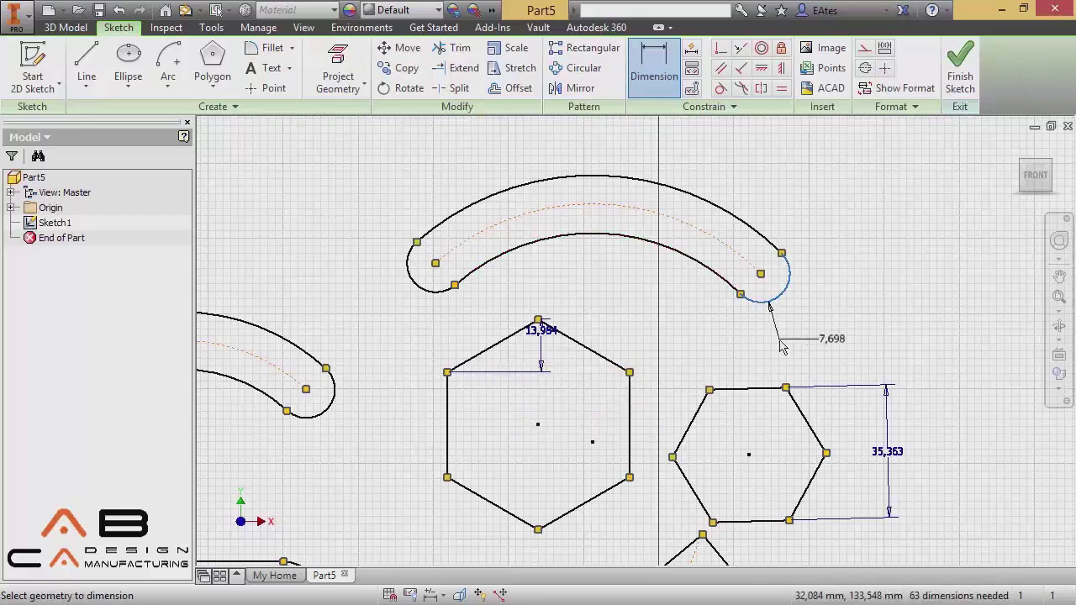
pyautogui.click(819, 338)
pyautogui.click(866, 404)
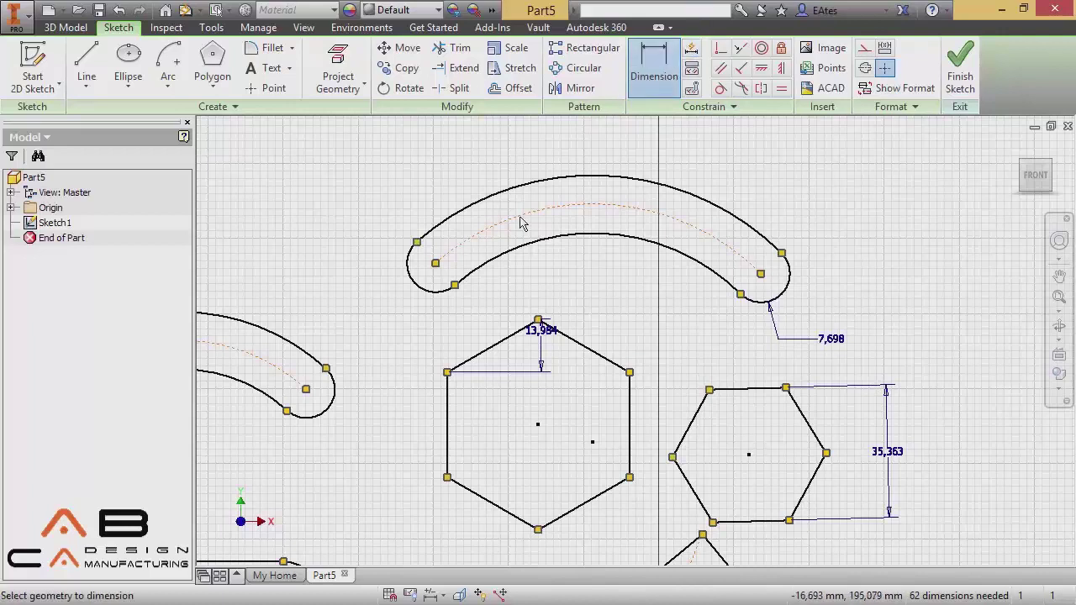
# Dimension the right end arc of the three-point arc slot and set its radius to 10 mm.
pyautogui.click(337, 412)
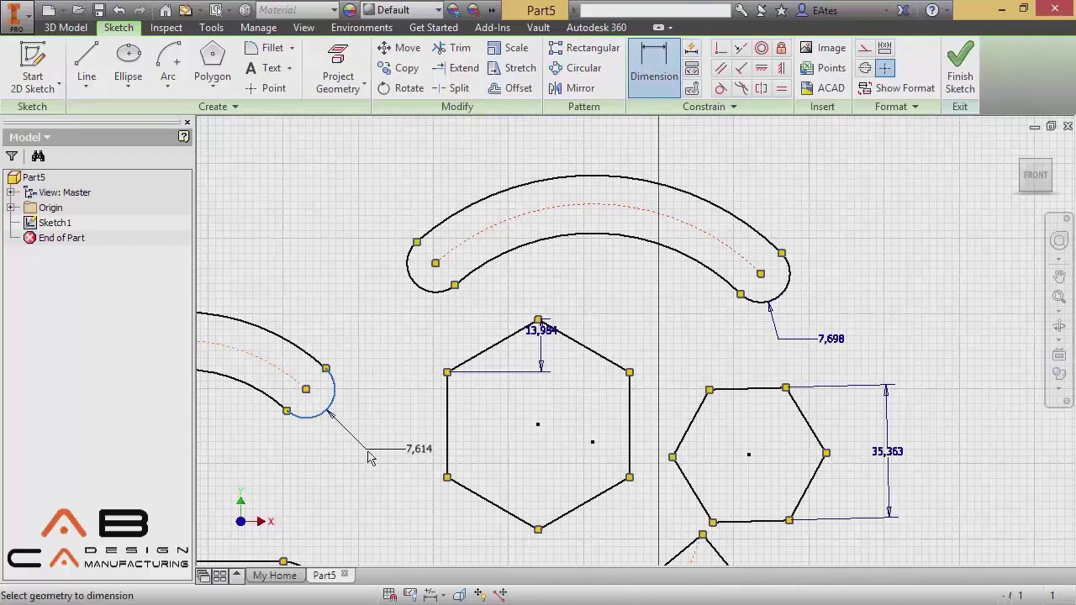
pyautogui.click(404, 449)
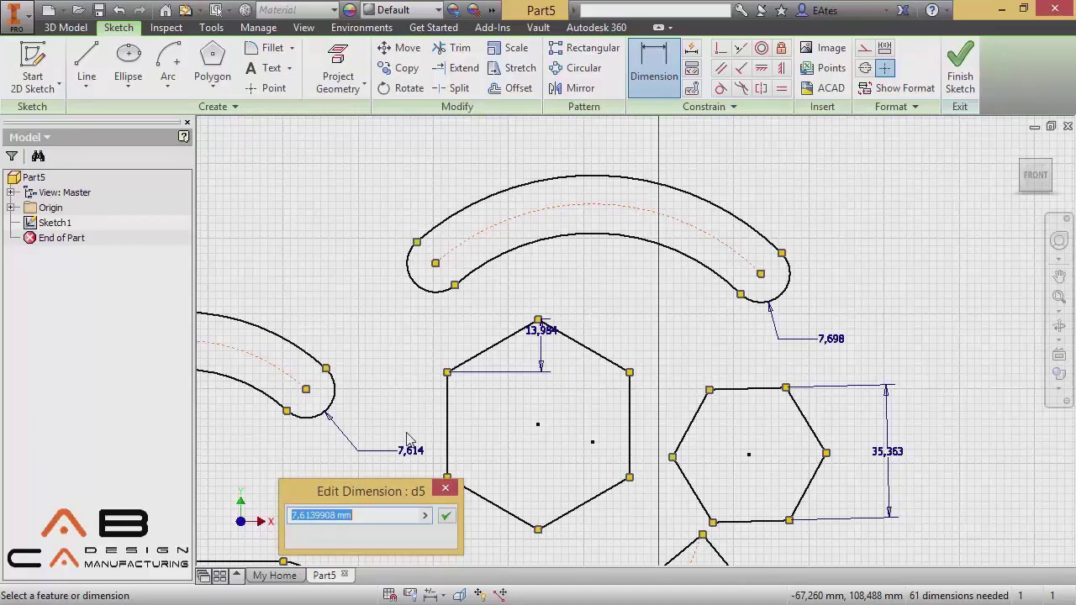
pyautogui.write('10')
pyautogui.press('Return')
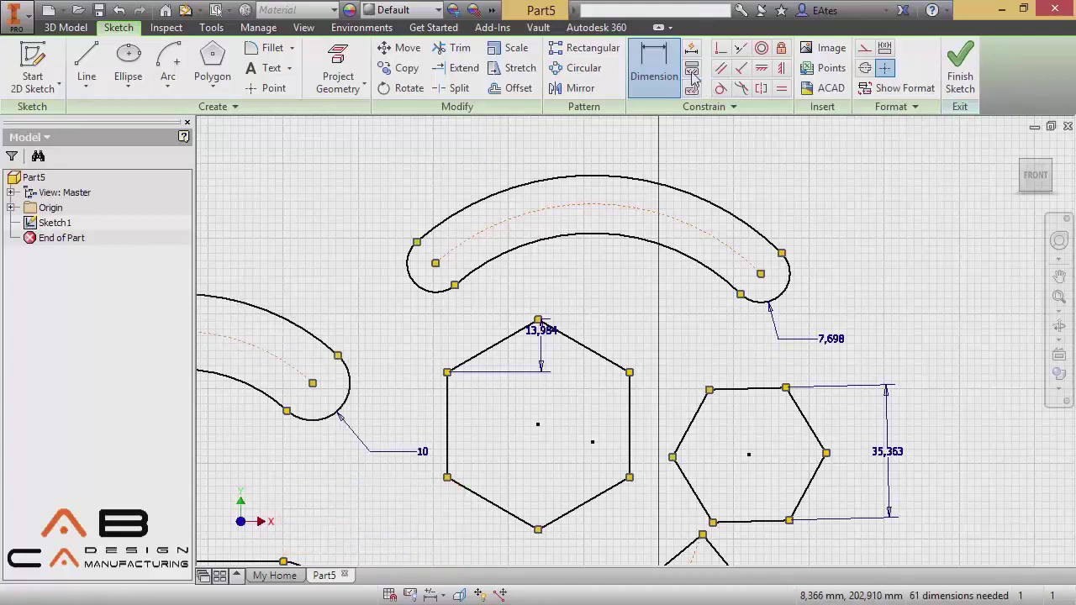
# Make the radius dimension on the center point arc slot's right end arc driven and move the slot slightly to the right.
pyautogui.press('Escape')
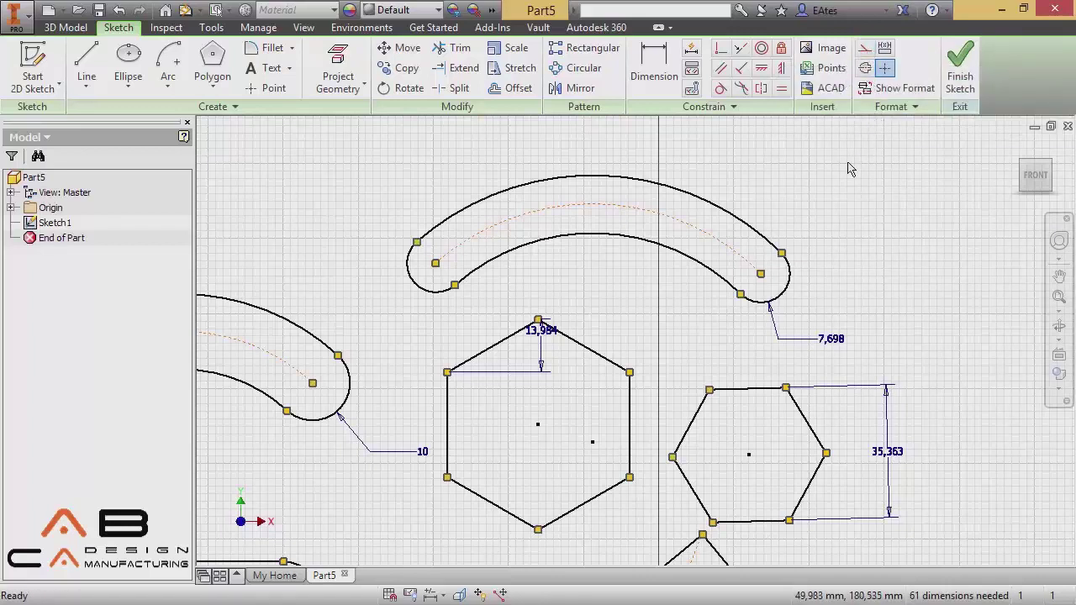
pyautogui.click(829, 340)
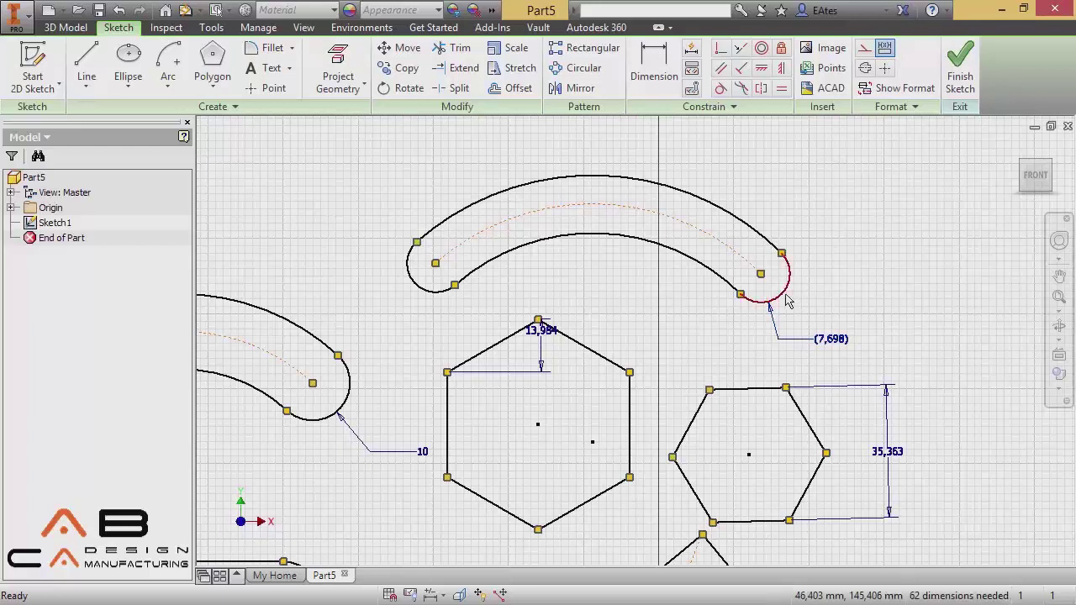
pyautogui.moveTo(783, 300); pyautogui.dragTo(763, 288)
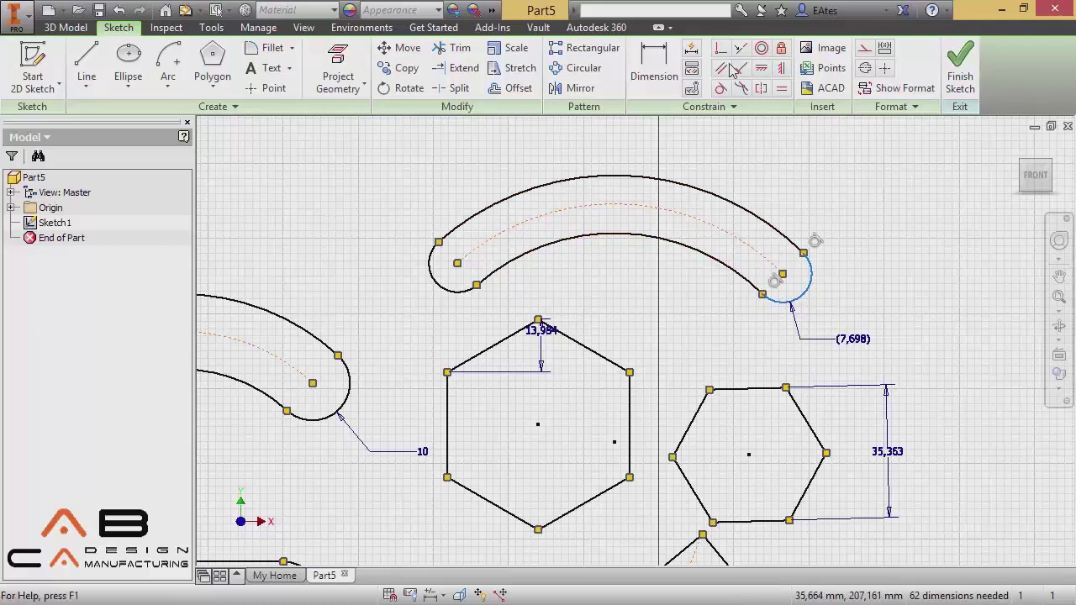
# Dimension the left end arc of the center point arc slot and set its radius to 10 mm.
pyautogui.click(653, 71)
pyautogui.click(449, 290)
pyautogui.click(427, 329)
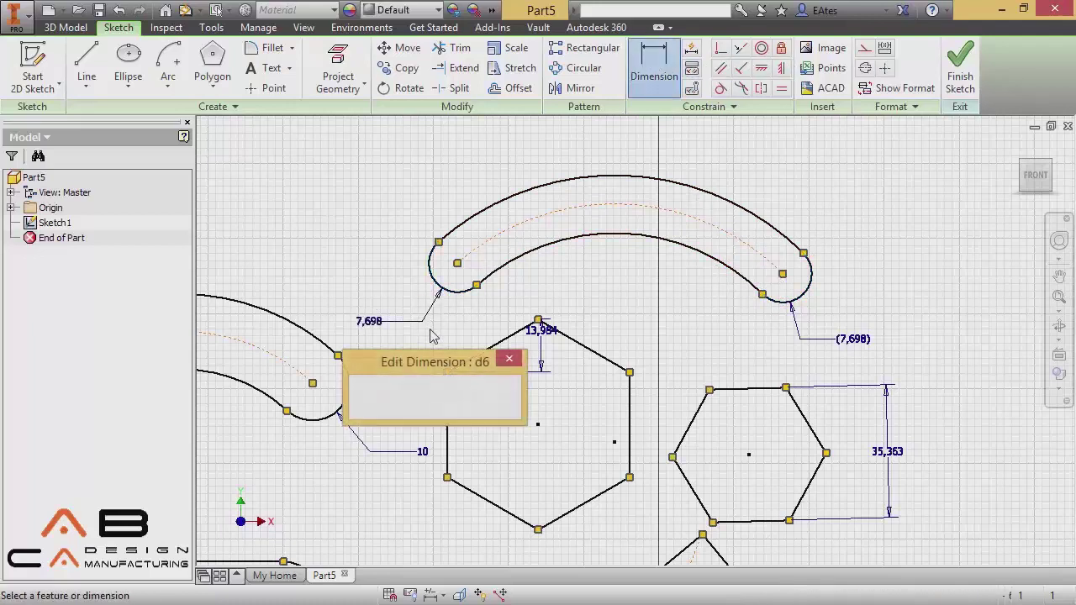
pyautogui.write('10')
pyautogui.press('Return')
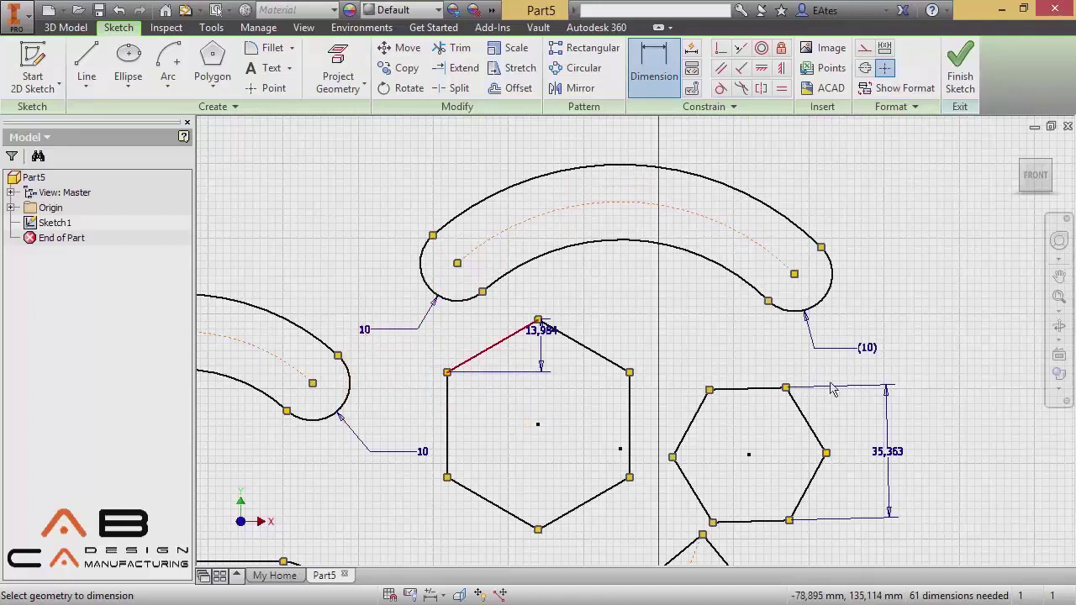
pyautogui.click(797, 224)
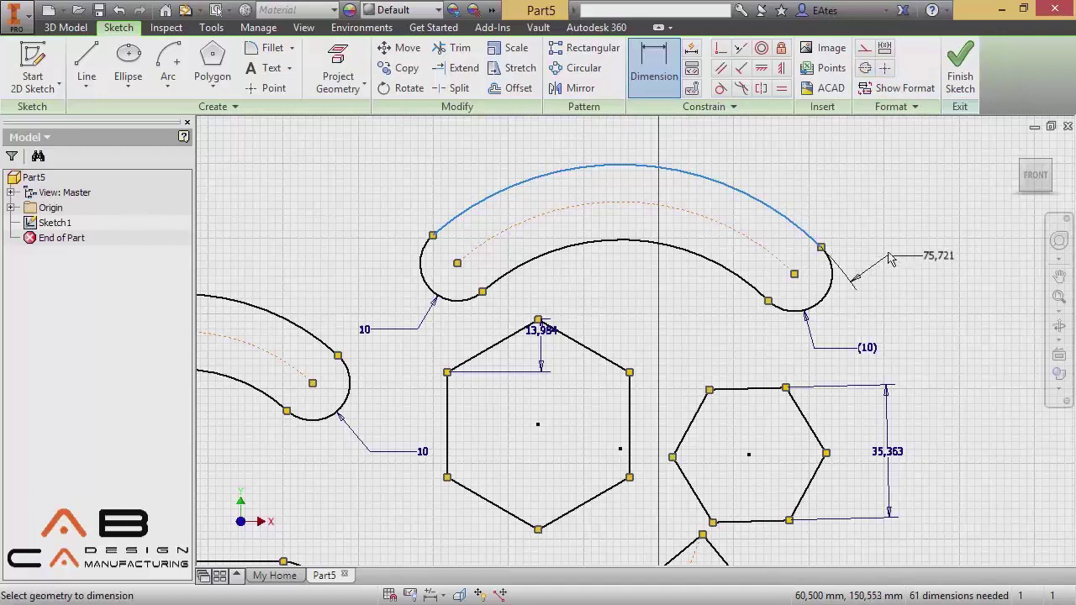
pyautogui.press('Escape')
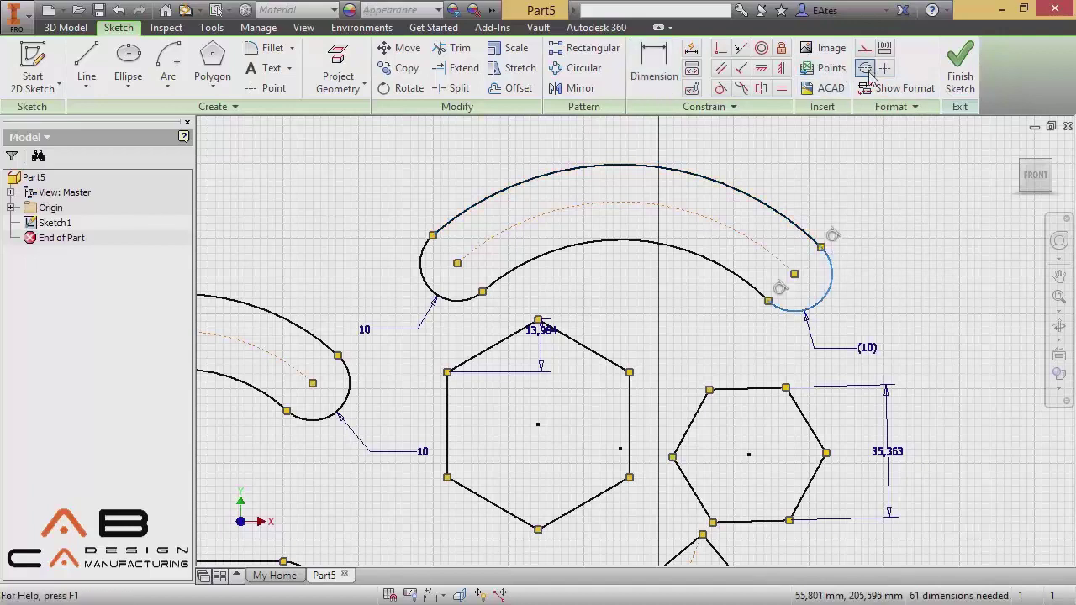
pyautogui.click(777, 216)
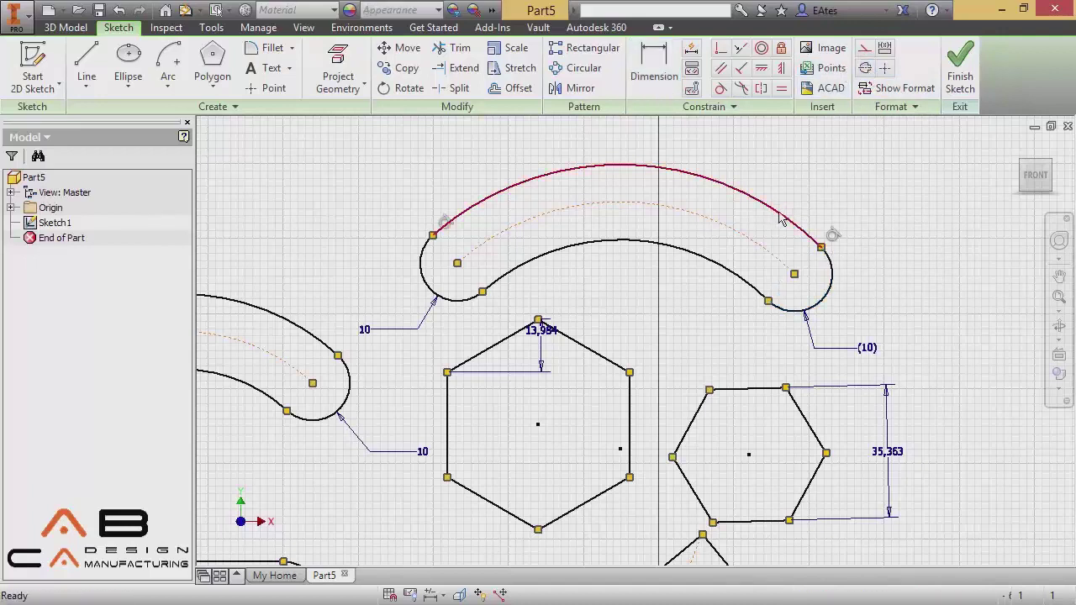
pyautogui.click(914, 264)
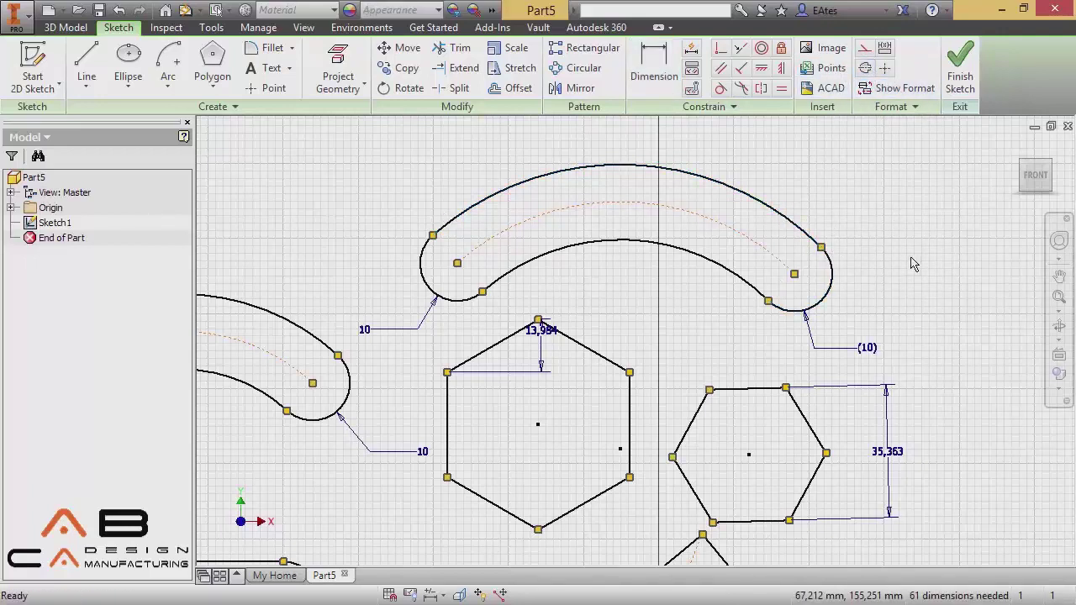
# Make the smaller hexagon's upper edge a centerline and the outer arc of the center point arc slot construction geometry.
pyautogui.click(766, 389)
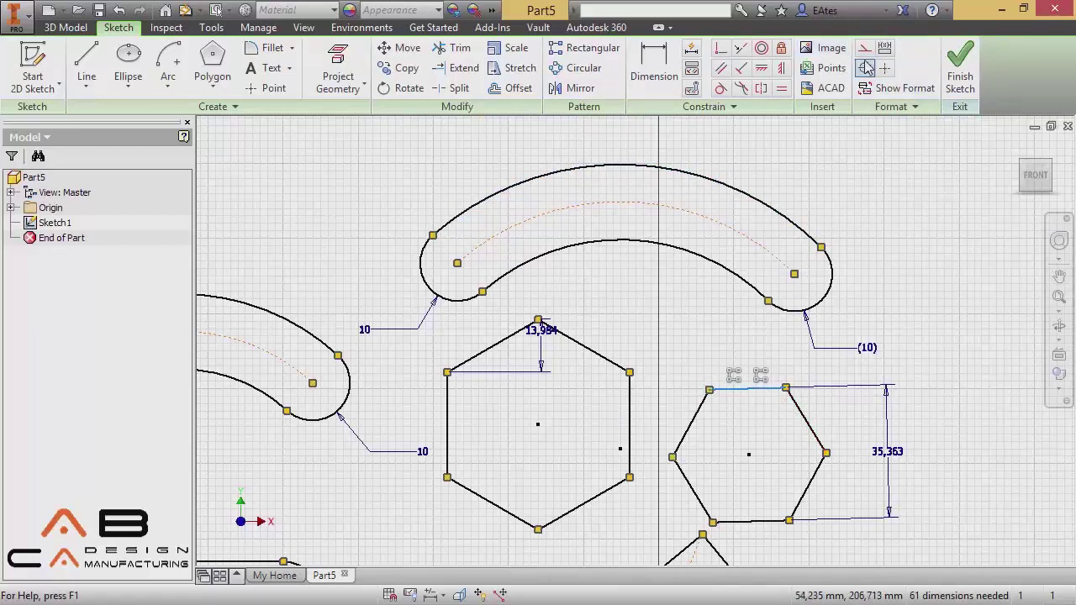
pyautogui.click(885, 67)
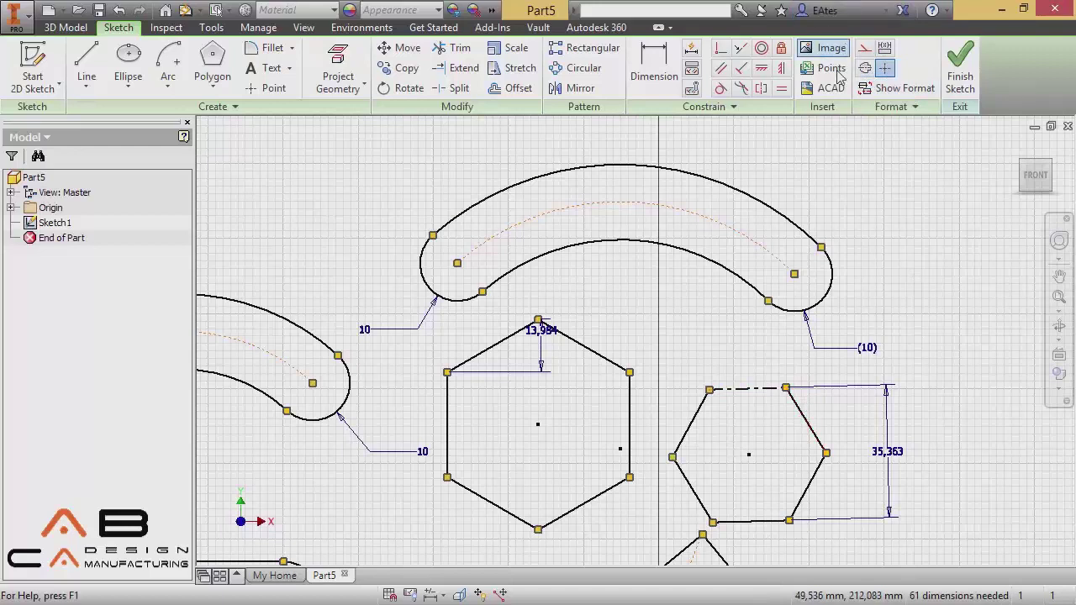
pyautogui.click(780, 220)
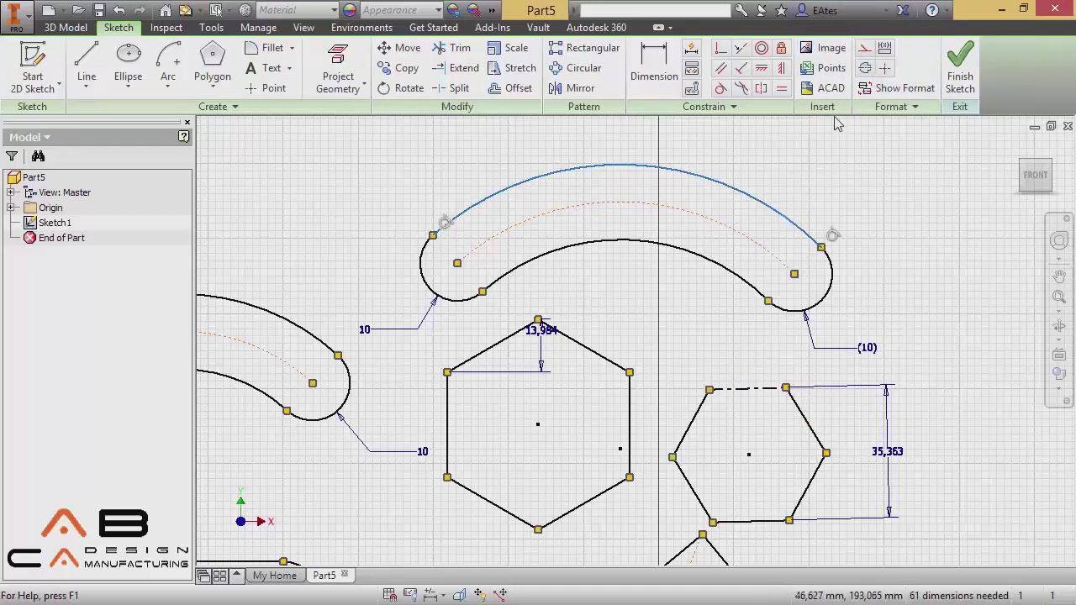
pyautogui.click(864, 51)
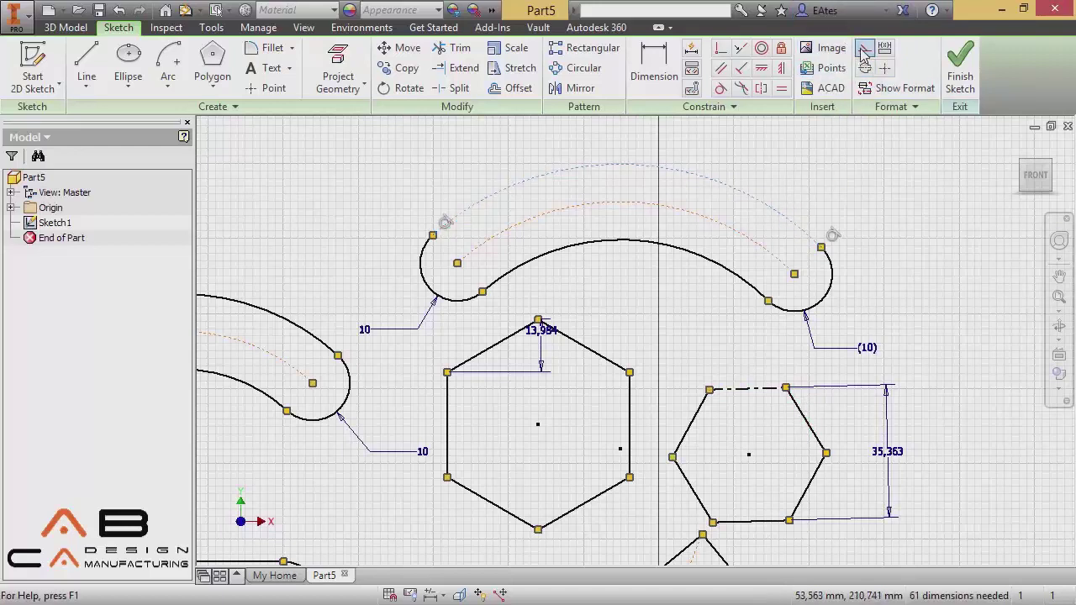
pyautogui.click(812, 204)
pyautogui.click(753, 200)
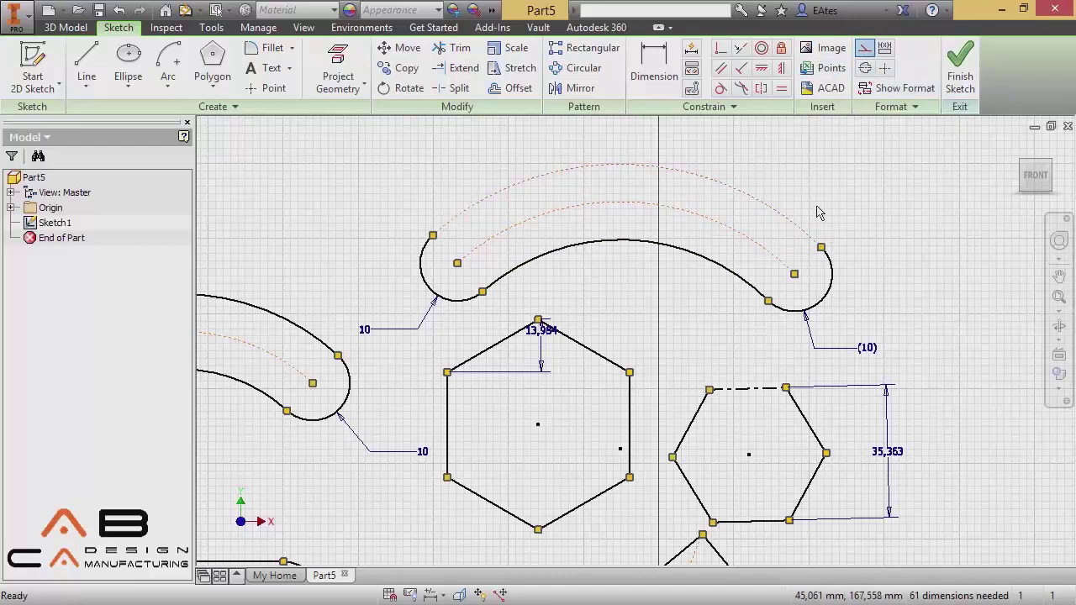
# Turn the outer arc of the center point arc slot back into normal sketch geometry.
pyautogui.click(781, 220)
pyautogui.click(781, 221)
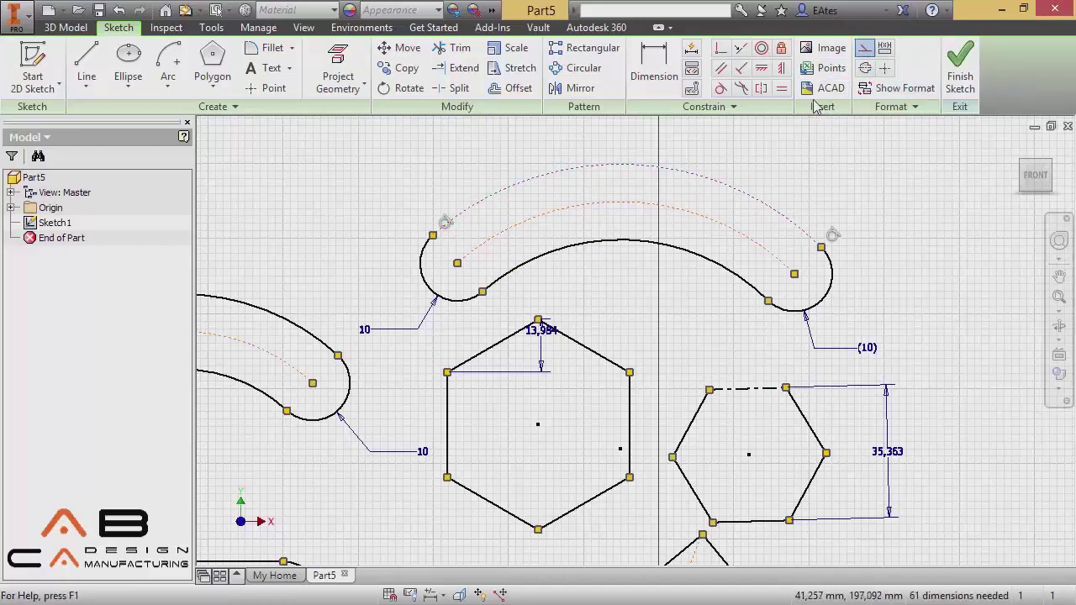
pyautogui.click(878, 71)
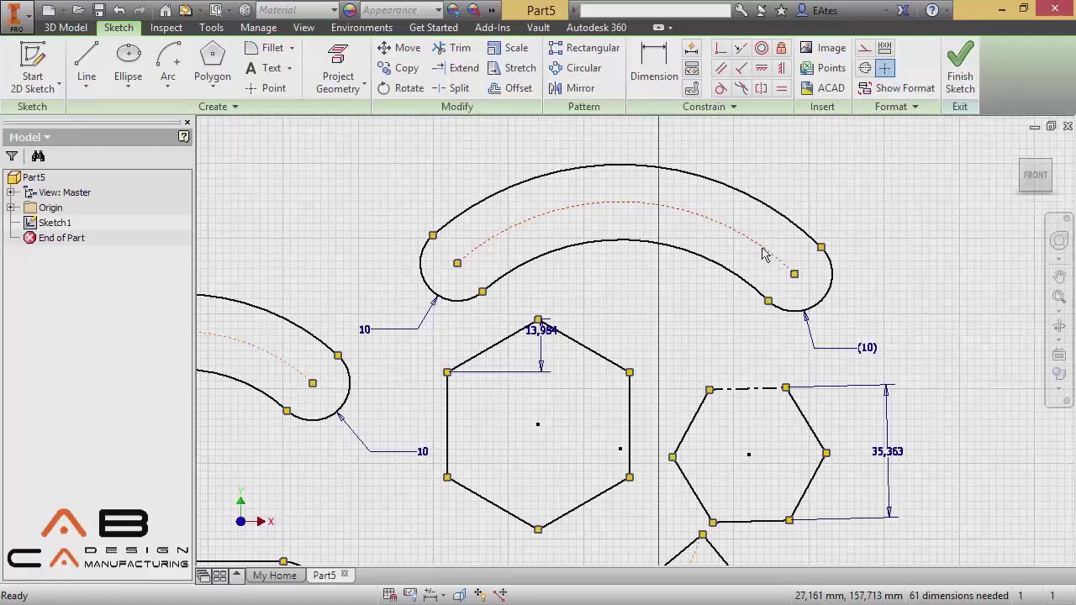
# Examine the line type, color and line weight options for the center point arc slot's construction arc.
pyautogui.click(899, 107)
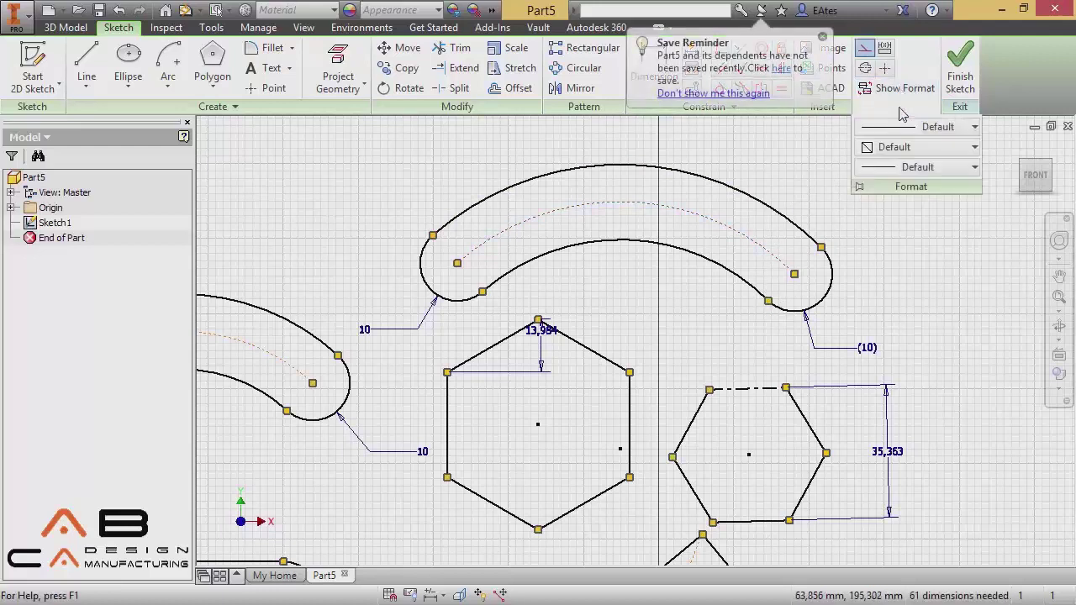
pyautogui.click(905, 127)
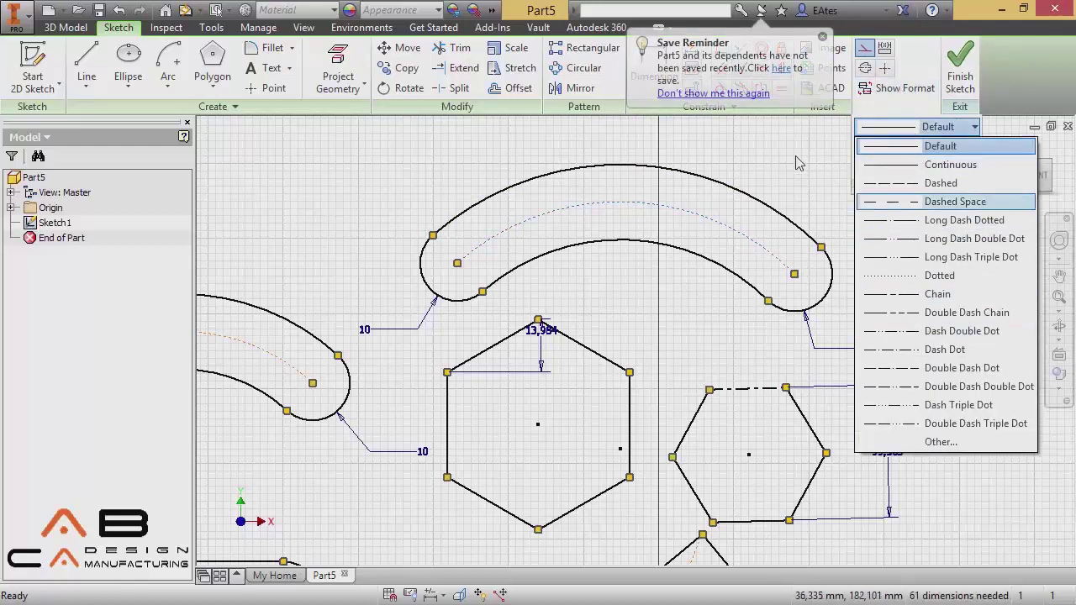
pyautogui.click(799, 163)
pyautogui.click(917, 147)
pyautogui.click(801, 178)
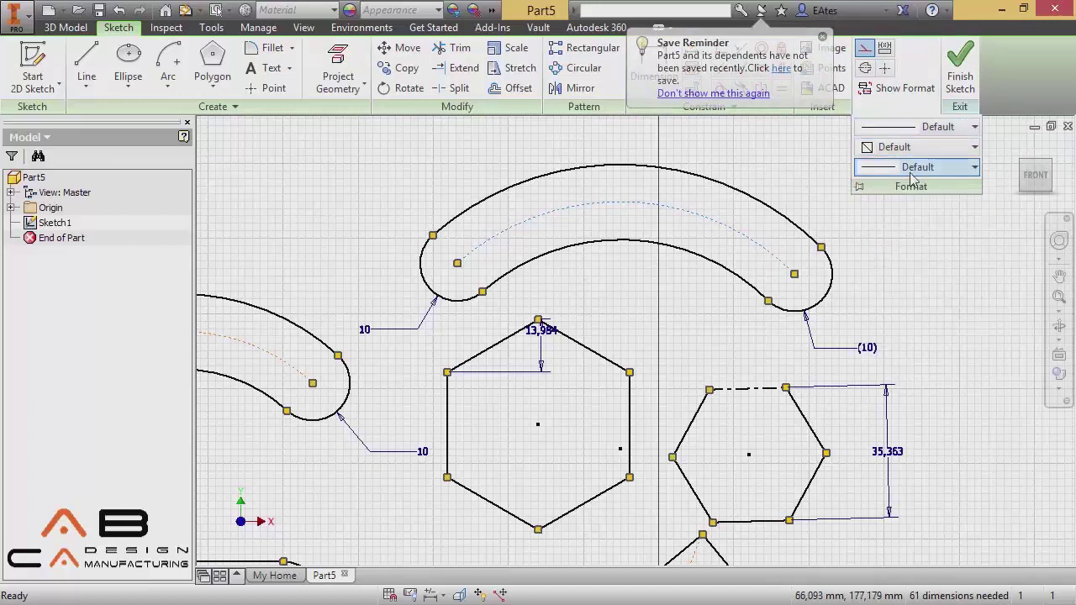
pyautogui.click(912, 167)
pyautogui.click(838, 196)
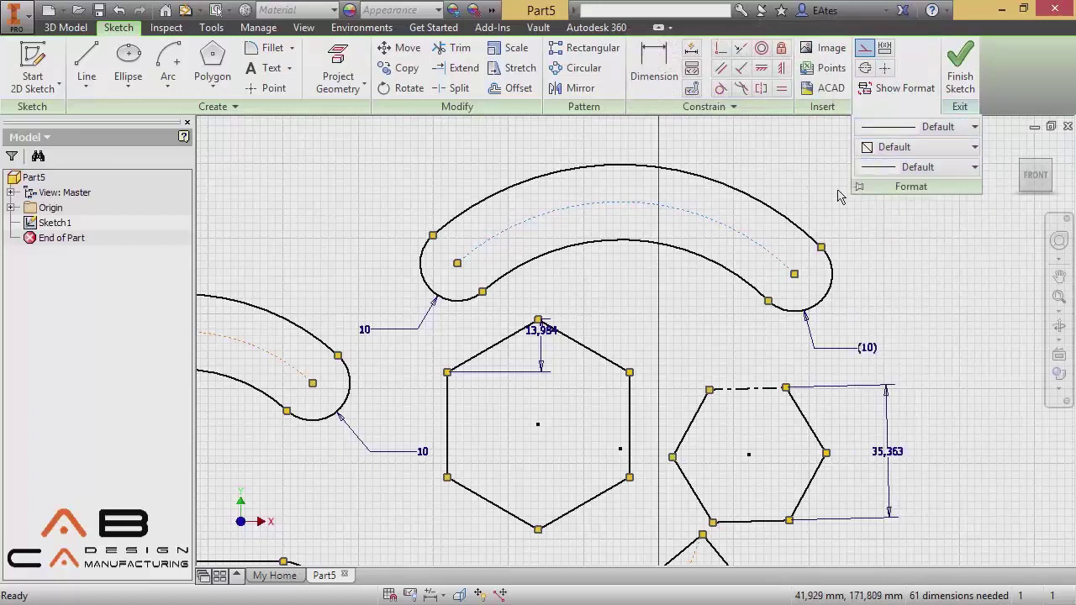
pyautogui.click(828, 198)
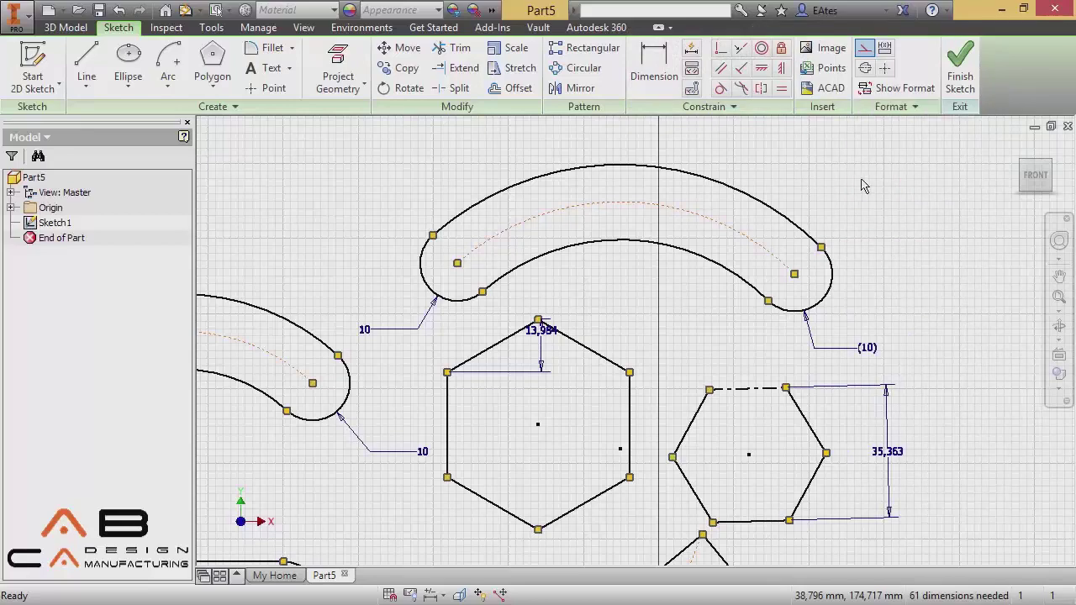
# Delete the inner arc and the construction center arc of the three-point arc slot.
pyautogui.moveTo(412, 223)
pyautogui.mouseDown(button='middle')
pyautogui.moveTo(636, 211)
pyautogui.moveTo(408, 247)
pyautogui.mouseUp(button='middle')
pyautogui.scroll(4, 636, 211)
pyautogui.scroll(-5, 636, 236)
pyautogui.scroll(4, 637, 236)
pyautogui.moveTo(488, 286); pyautogui.dragTo(645, 326, button='middle')
pyautogui.scroll(3, 645, 325)
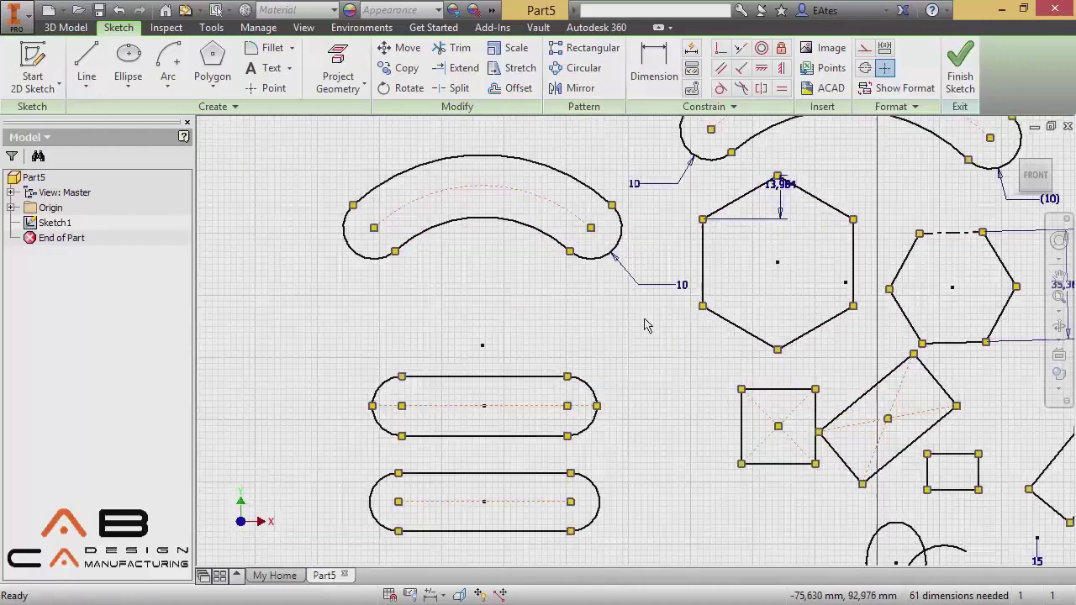
pyautogui.scroll(-2, 653, 298)
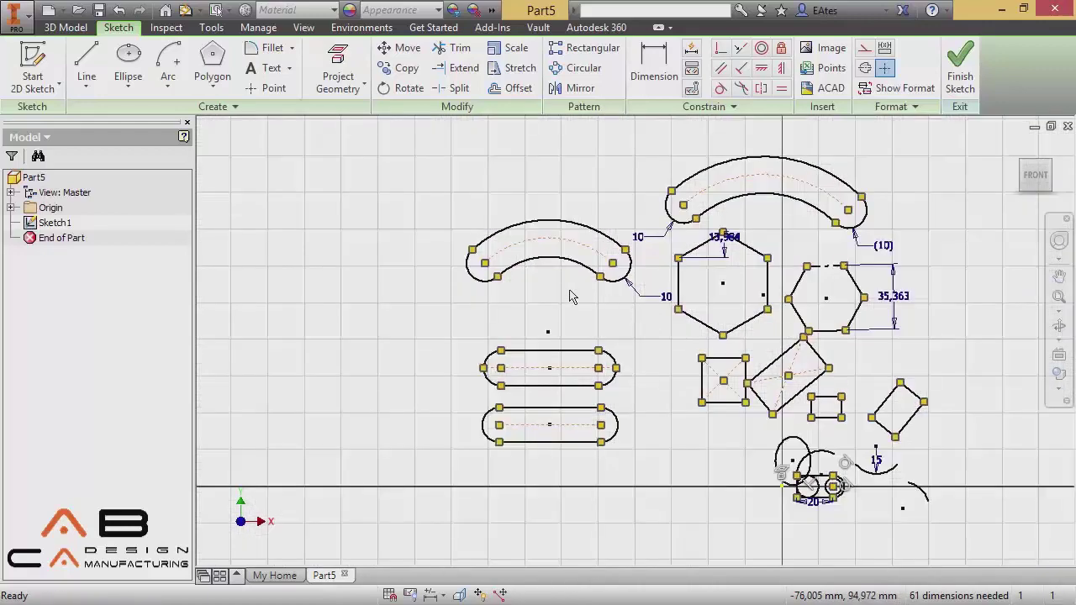
pyautogui.click(514, 269)
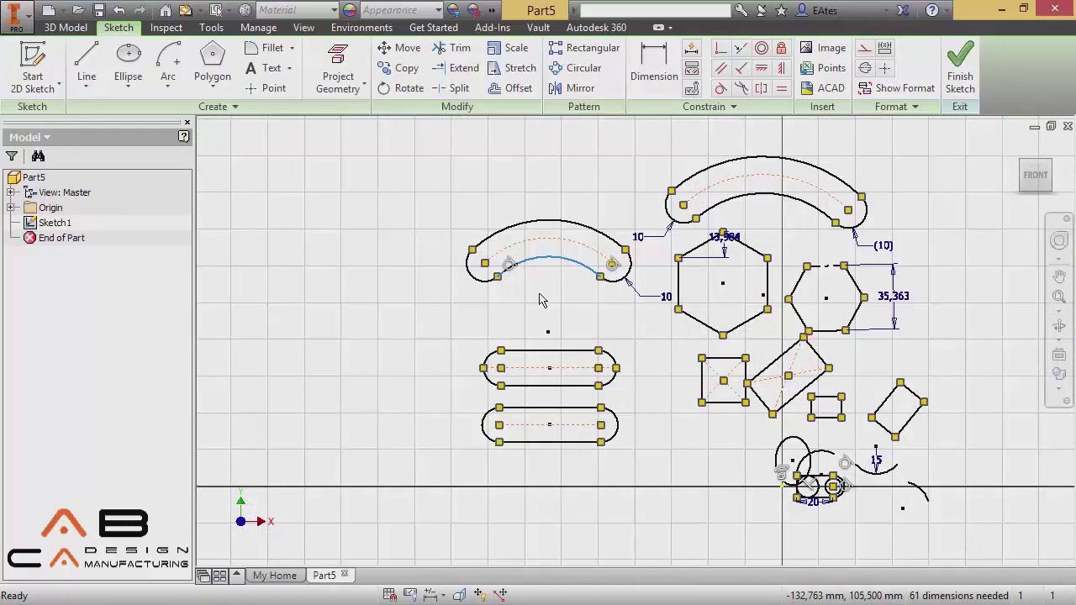
pyautogui.press('Delete')
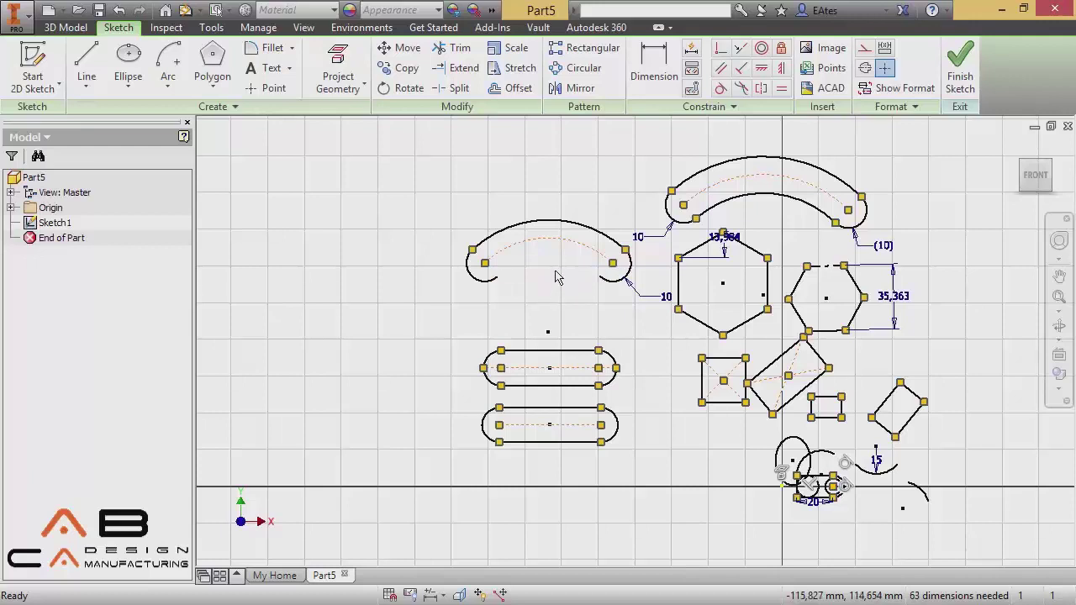
pyautogui.rightClick(547, 243)
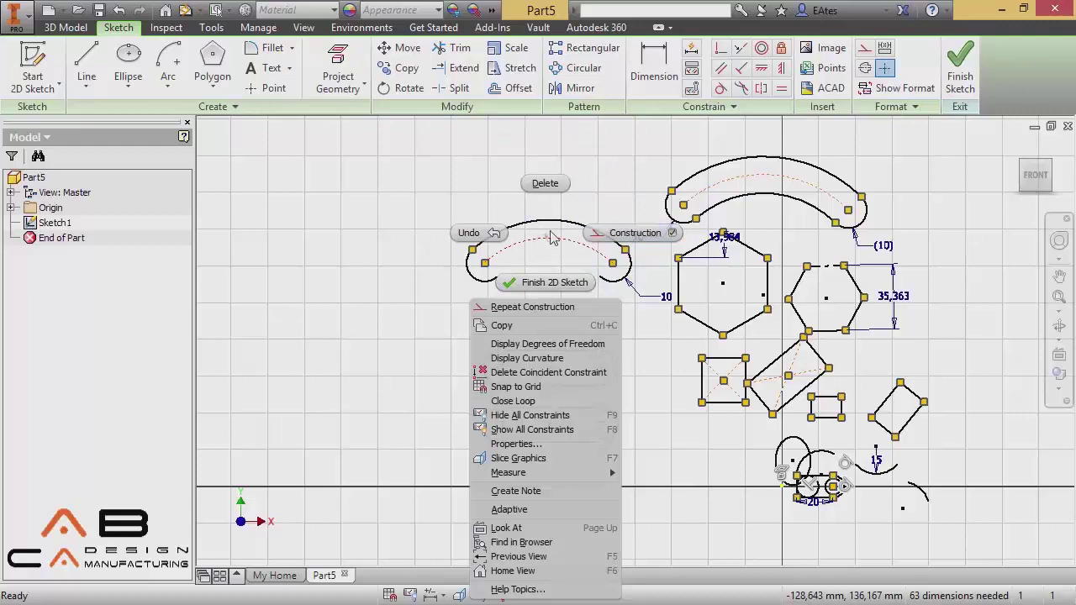
pyautogui.click(540, 185)
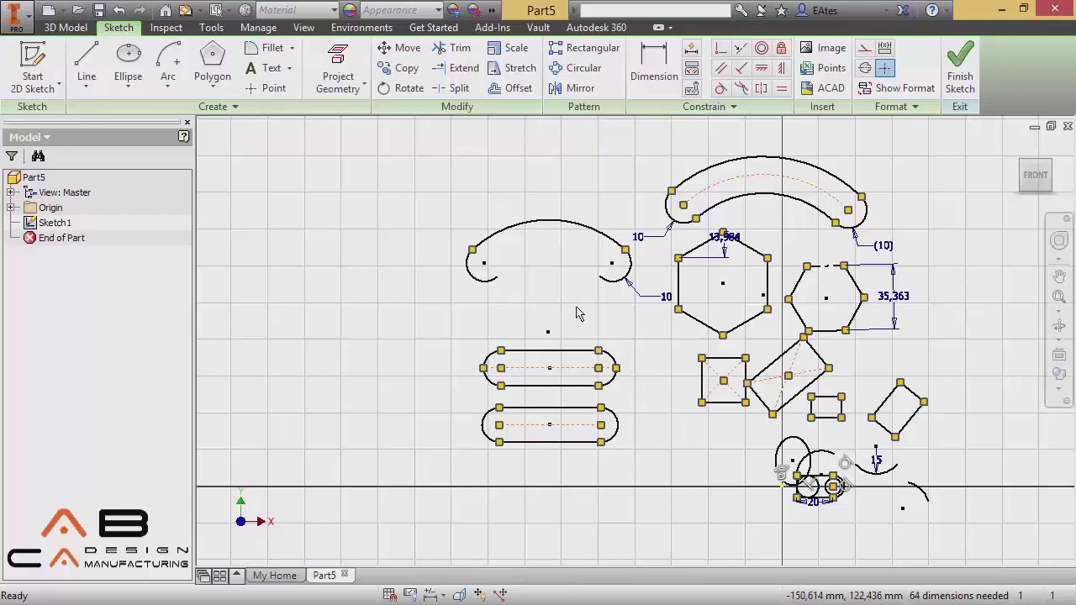
# Window-select the left ends of the two straight slots, clear that selection, and crossing-select the slots from their right ends.
pyautogui.moveTo(575, 304); pyautogui.dragTo(443, 311)
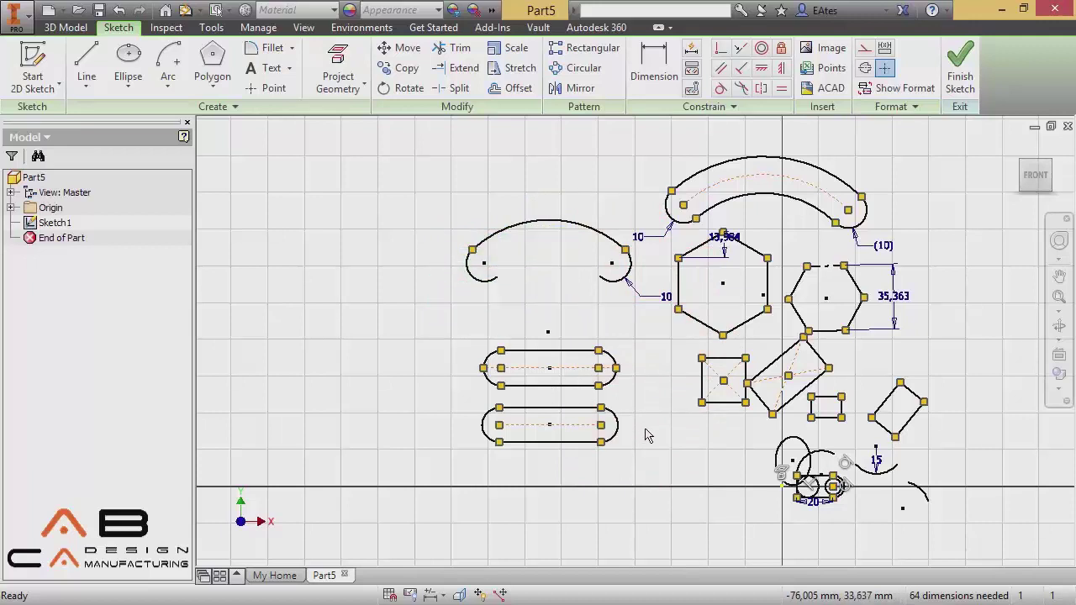
pyautogui.scroll(3, 416, 408)
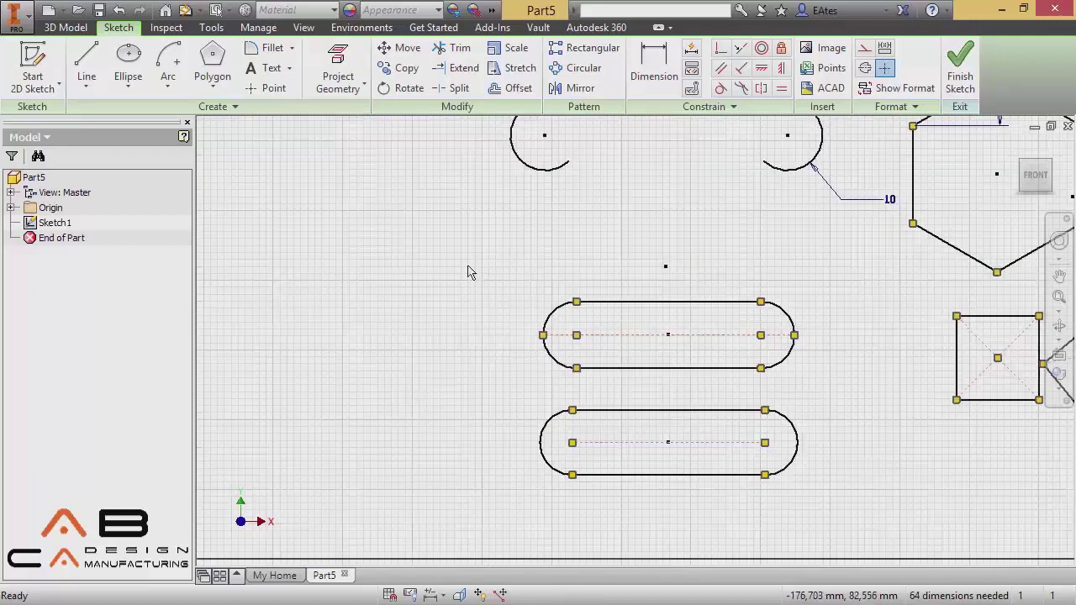
pyautogui.moveTo(448, 252); pyautogui.dragTo(711, 537)
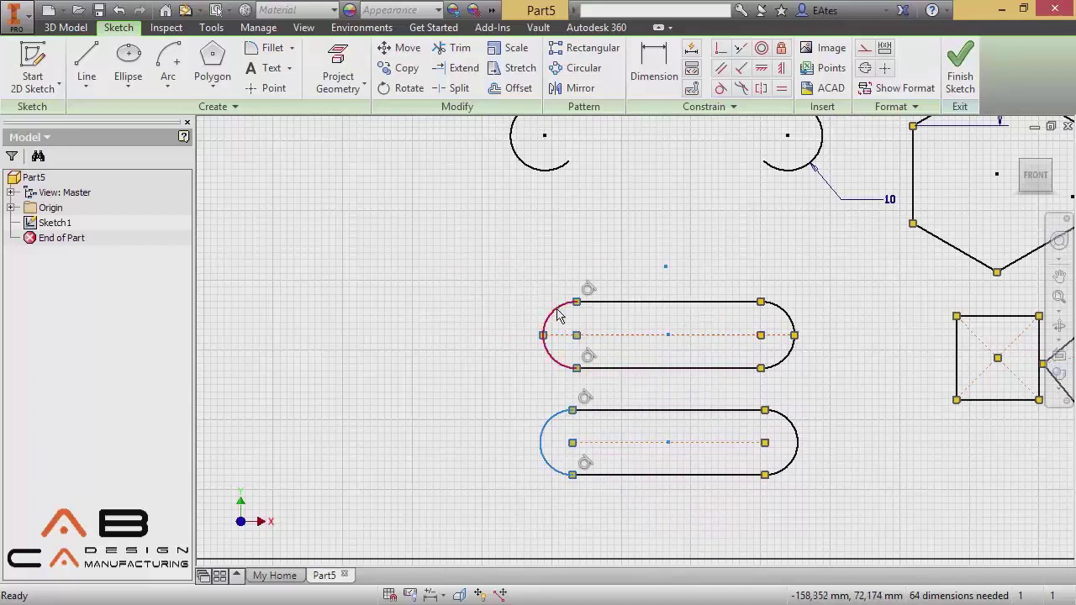
pyautogui.click(396, 301)
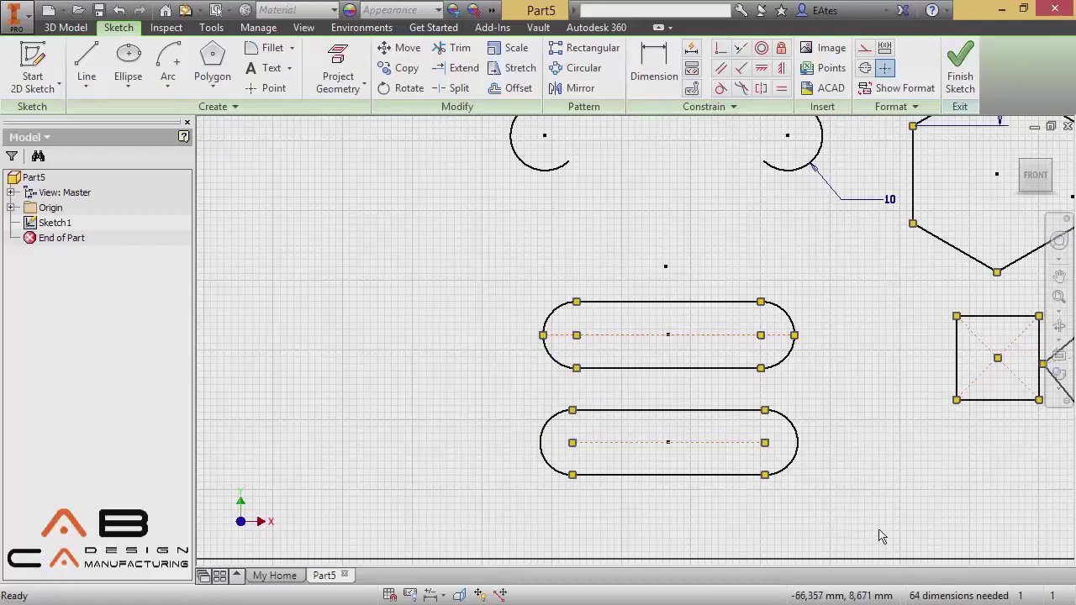
pyautogui.moveTo(879, 530); pyautogui.dragTo(760, 273)
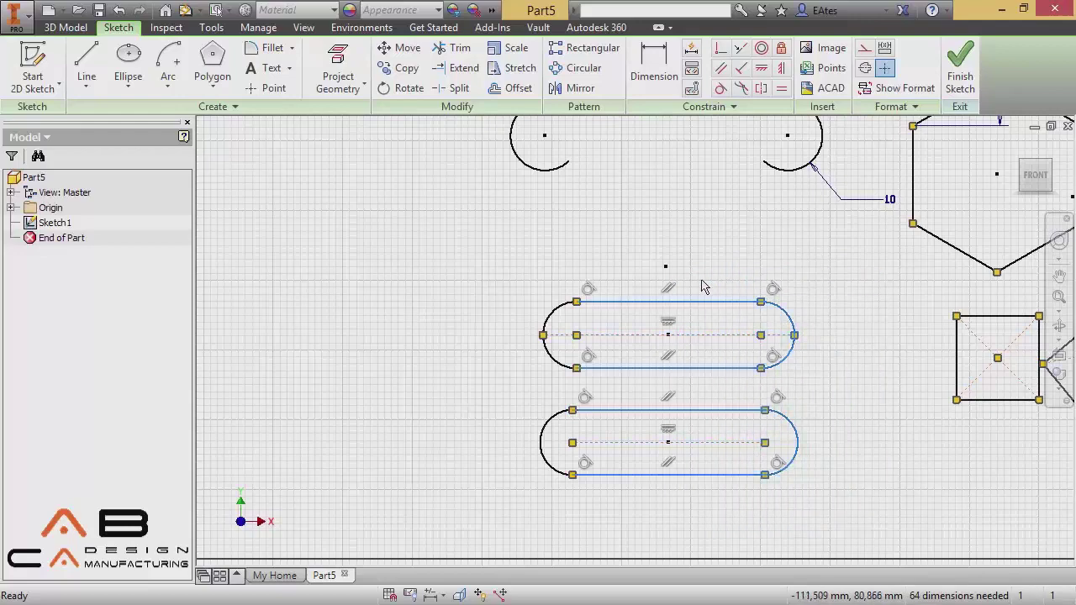
# Crossing-select both straight slots and the three-point arc slot remains, including the neighbouring square, larger hexagon and center point arc slot parts.
pyautogui.scroll(5, 668, 361)
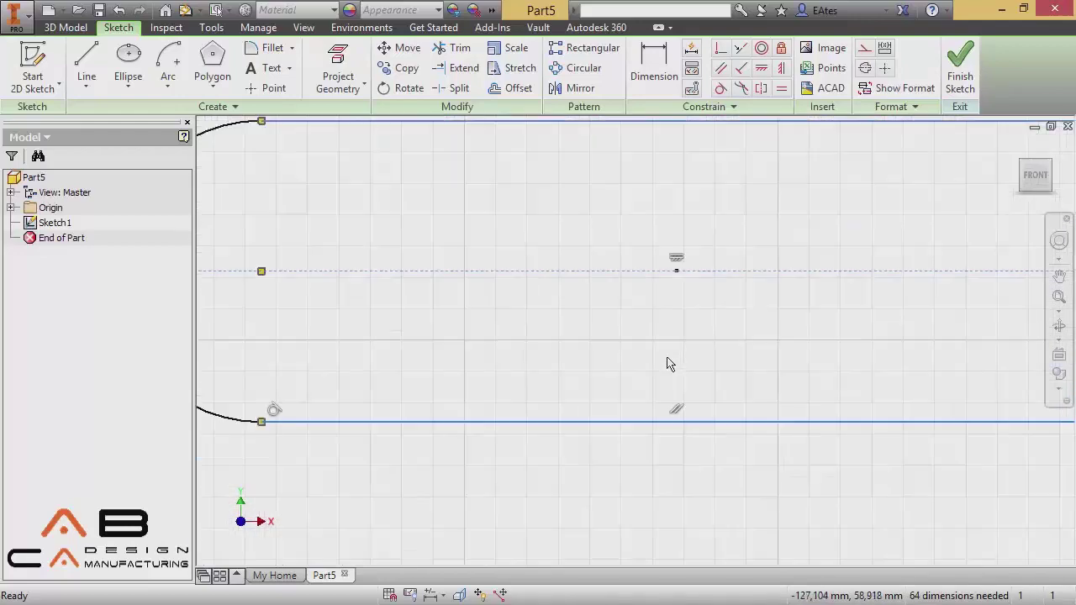
pyautogui.scroll(-5, 669, 363)
pyautogui.scroll(3, 711, 377)
pyautogui.scroll(-4, 711, 378)
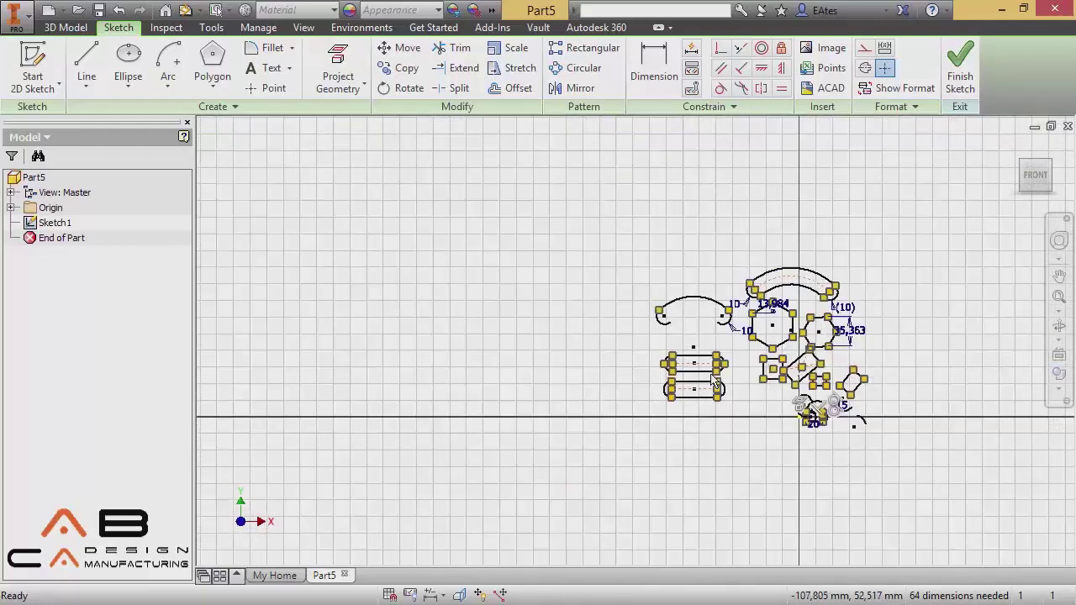
pyautogui.scroll(-1, 713, 380)
pyautogui.scroll(5, 692, 428)
pyautogui.moveTo(692, 427); pyautogui.dragTo(840, 456, button='middle')
pyautogui.moveTo(803, 473); pyautogui.dragTo(538, 160)
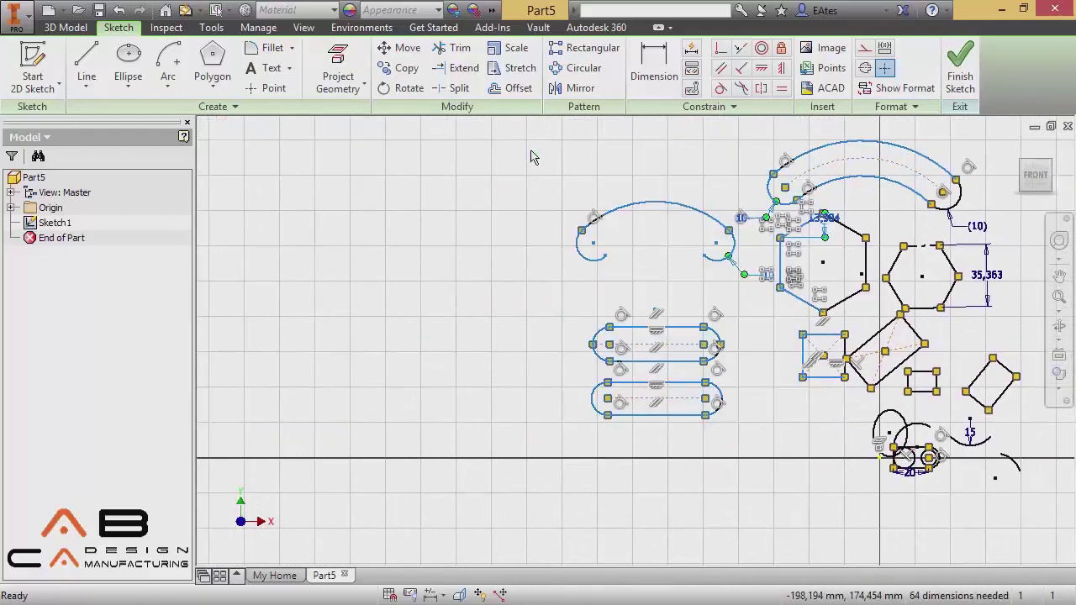
# Delete the selected slot geometry, plus the crossing-selected hexagon, rectangles, ellipse and small shapes around the sketch origin.
pyautogui.press('Delete')
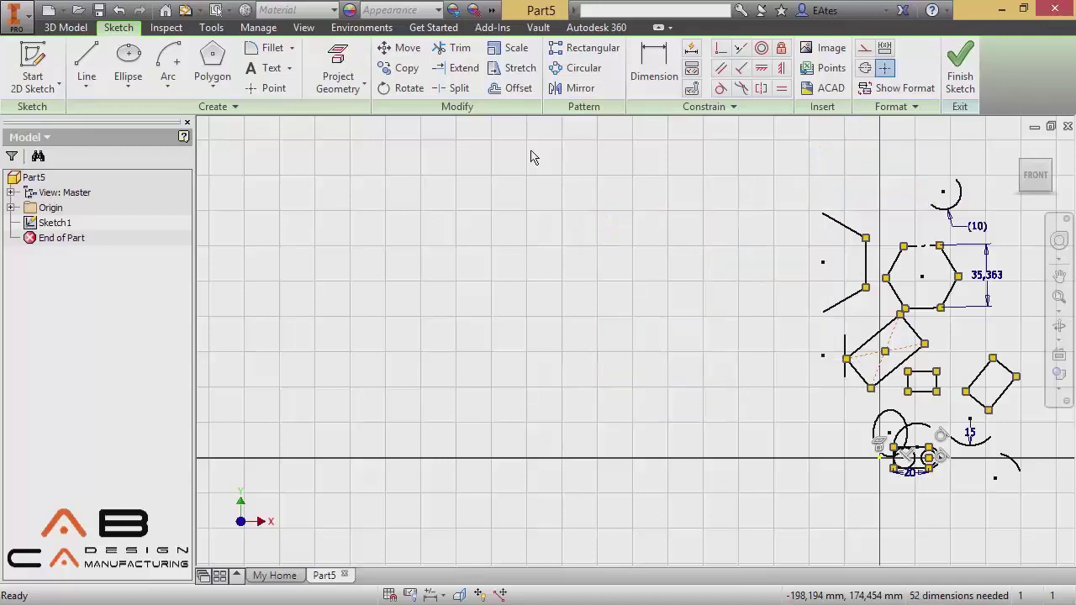
pyautogui.moveTo(996, 509)
pyautogui.mouseDown()
pyautogui.moveTo(740, 286)
pyautogui.moveTo(749, 290)
pyautogui.mouseUp()
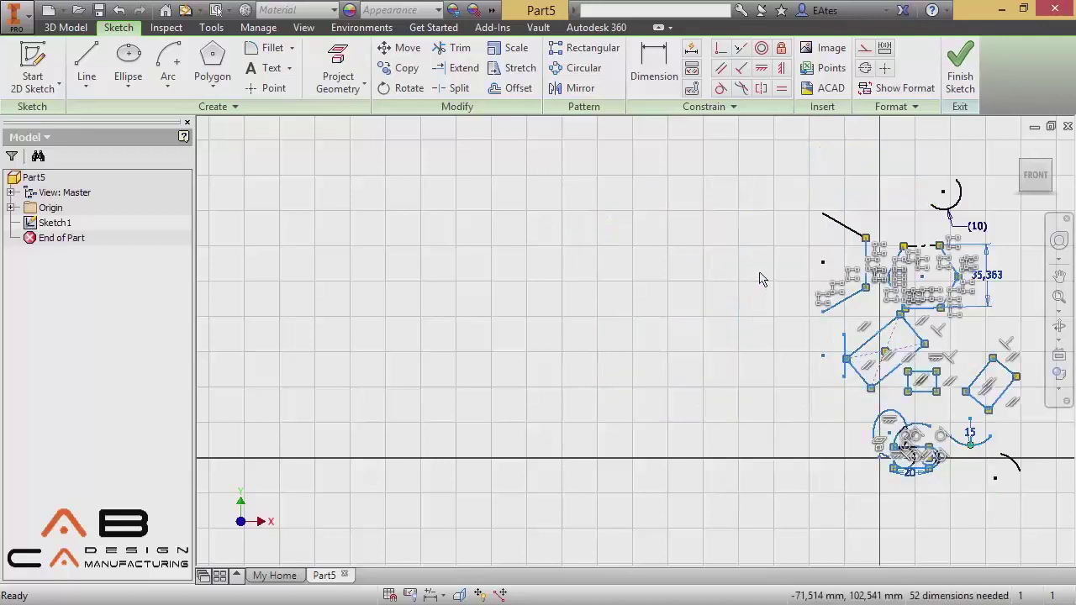
pyautogui.rightClick(761, 278)
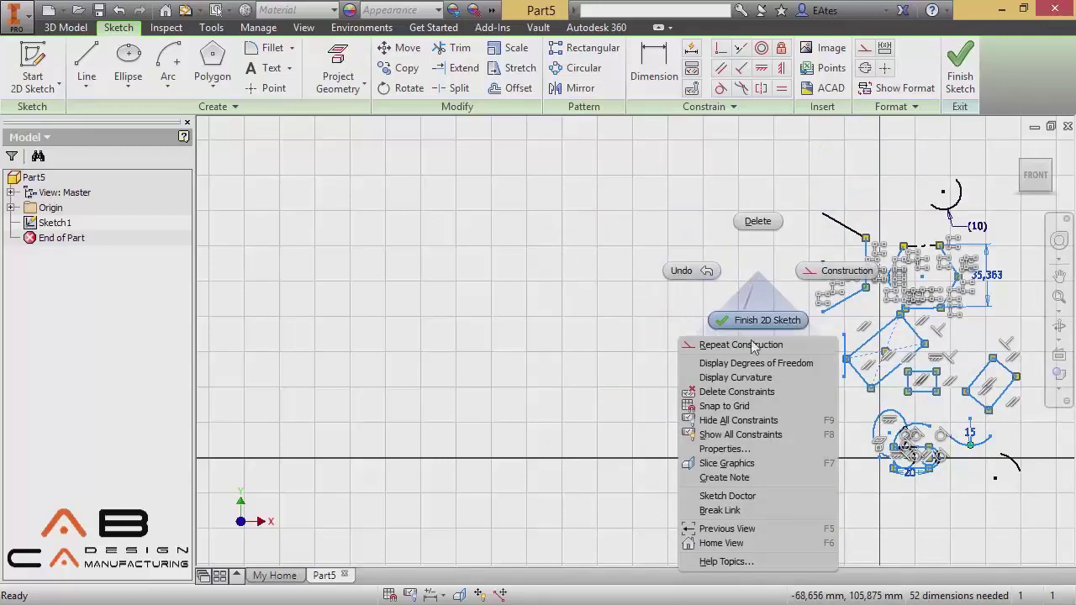
pyautogui.click(756, 225)
# Format the leftover sloped line of the larger hexagon as construction geometry and as a centerline.
pyautogui.moveTo(810, 387); pyautogui.dragTo(620, 345, button='middle')
pyautogui.scroll(5, 647, 328)
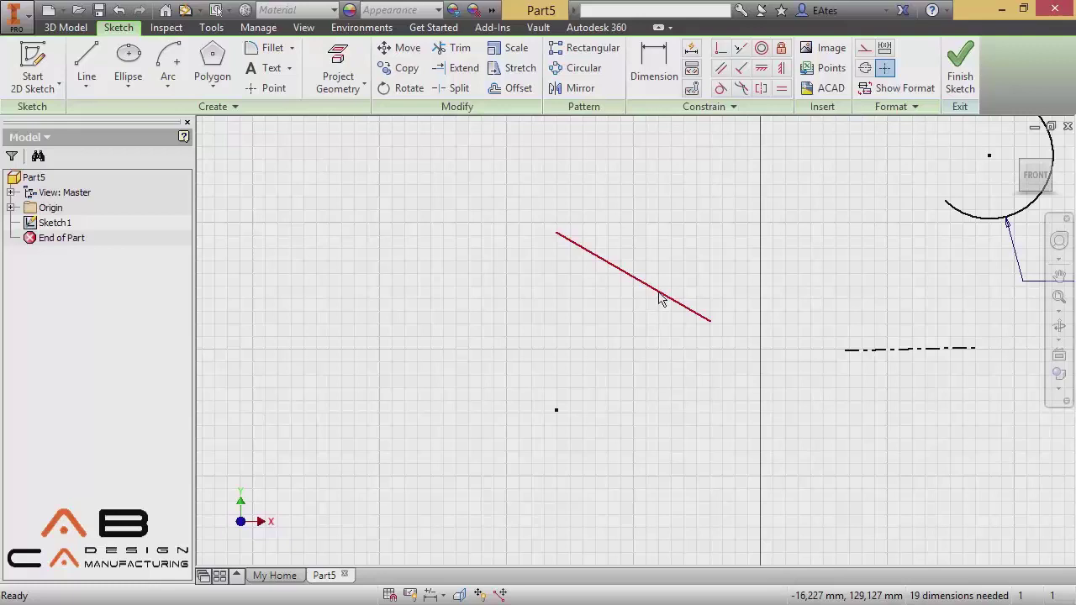
pyautogui.rightClick(668, 300)
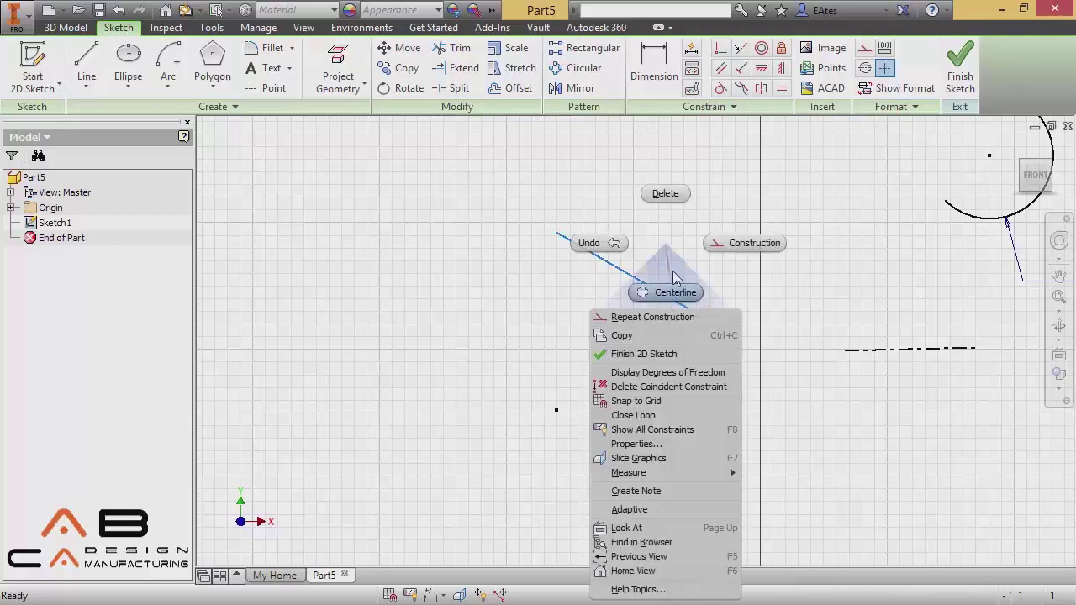
pyautogui.click(750, 250)
pyautogui.rightClick(664, 298)
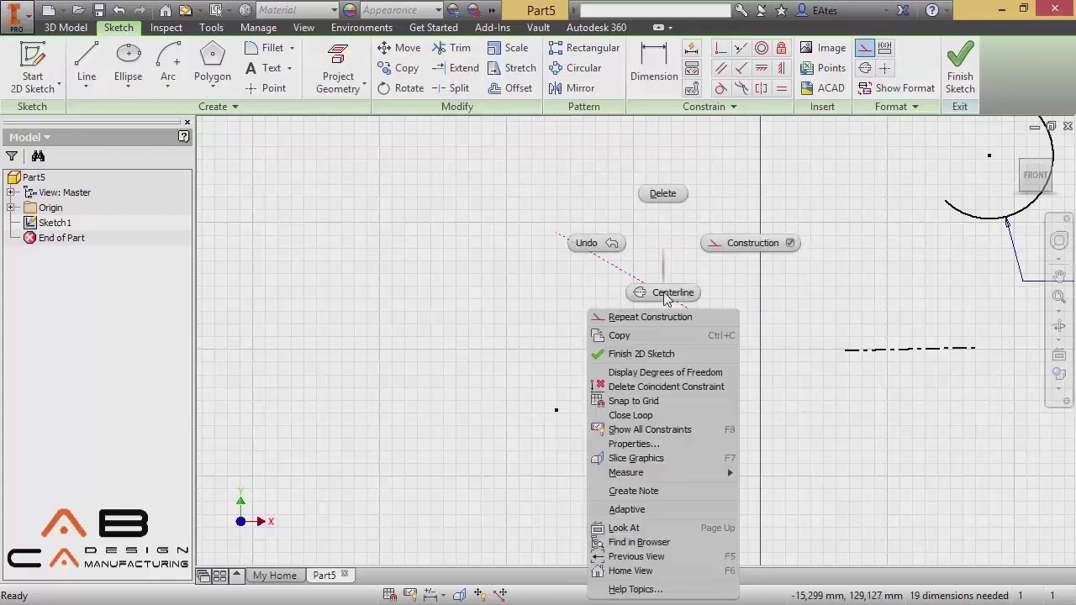
pyautogui.click(668, 295)
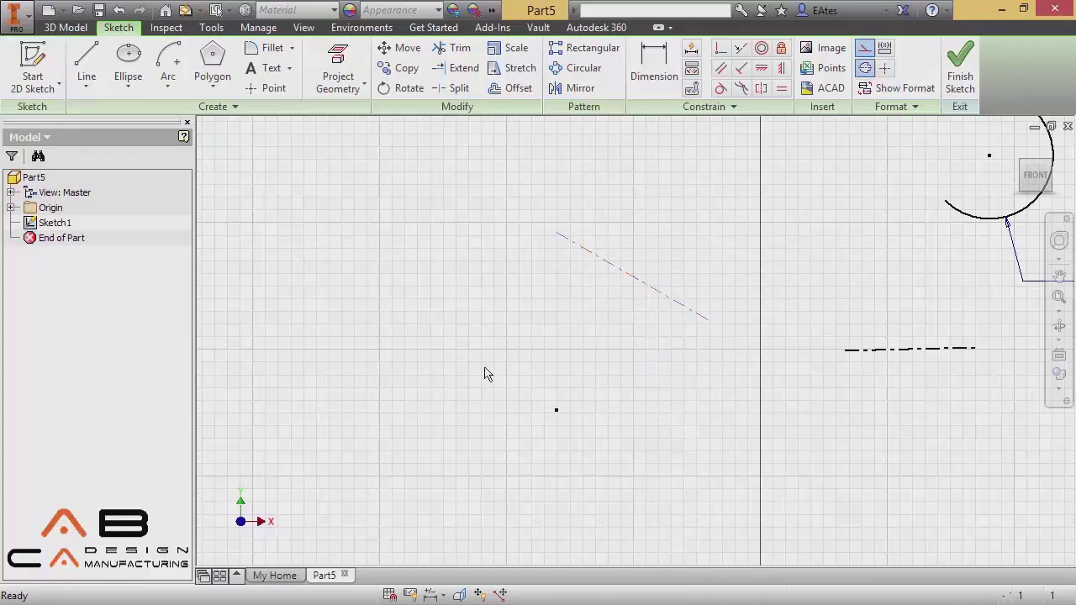
# Delete the sloped centerline, its nearby point, the short dash-dot line and the upper arc with its driven dimension, and finish the sketch.
pyautogui.scroll(3, 692, 396)
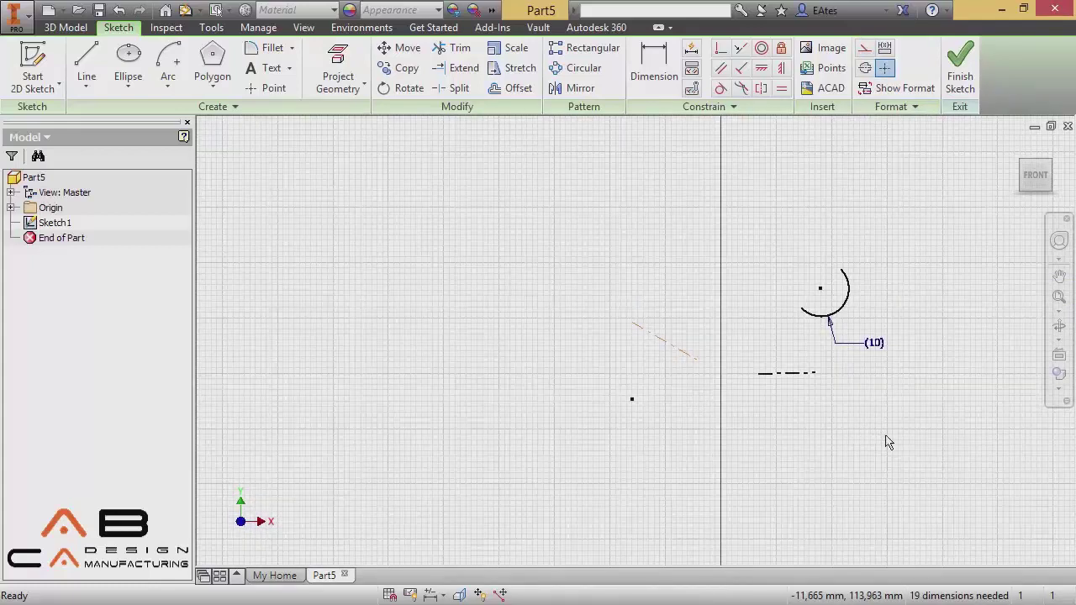
pyautogui.moveTo(903, 437); pyautogui.dragTo(460, 258)
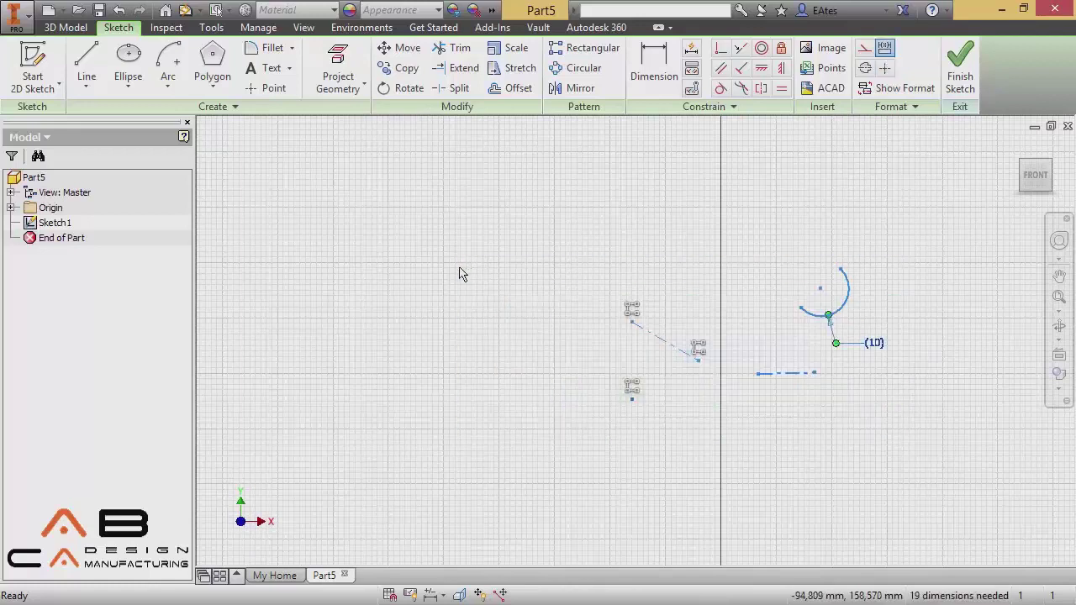
pyautogui.press('Delete')
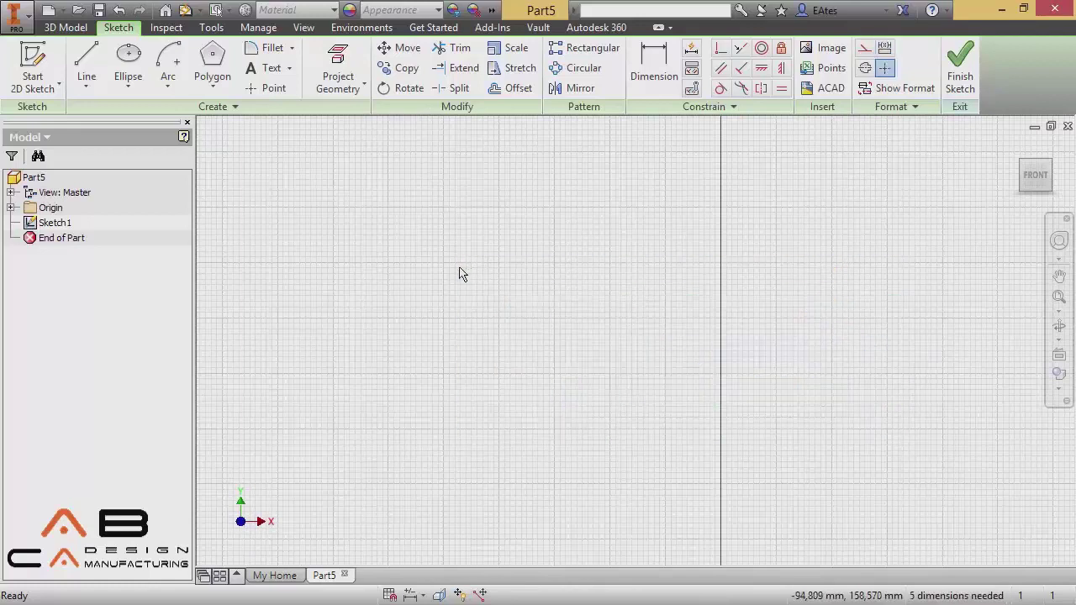
pyautogui.click(958, 82)
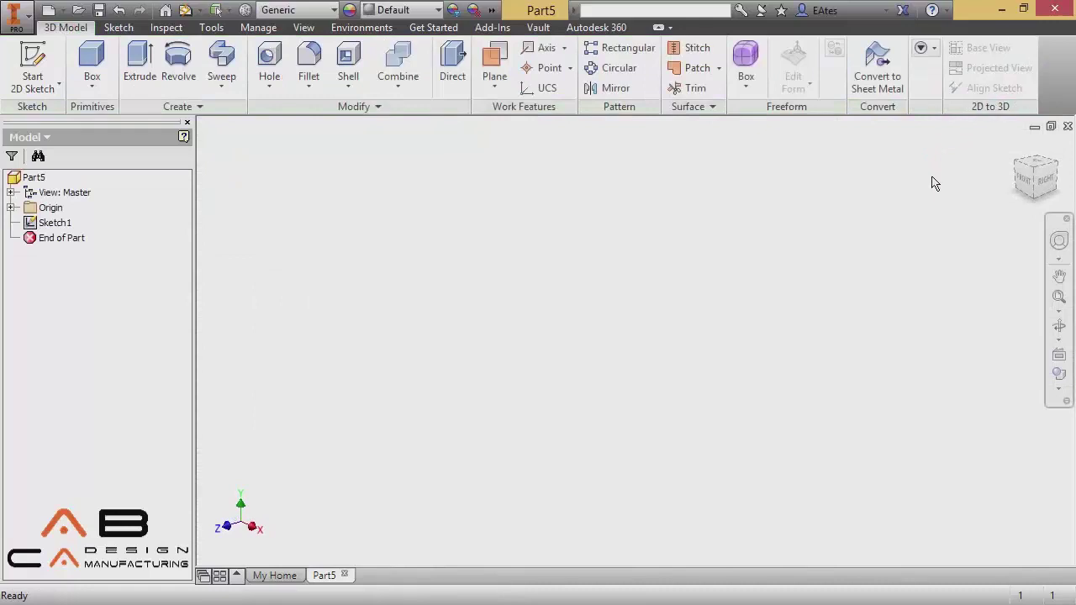
pyautogui.click(1059, 275)
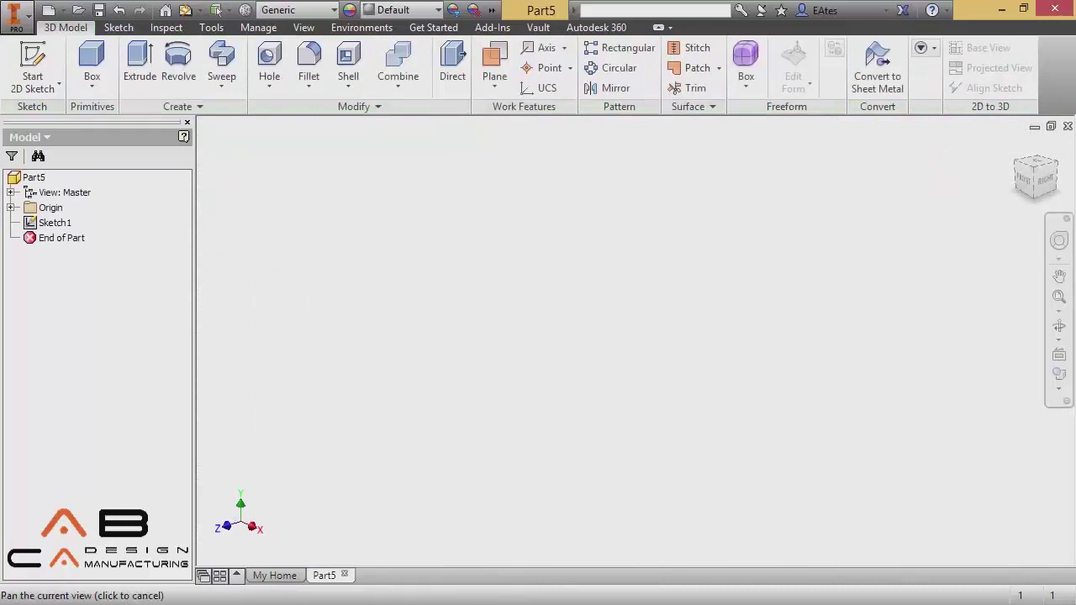